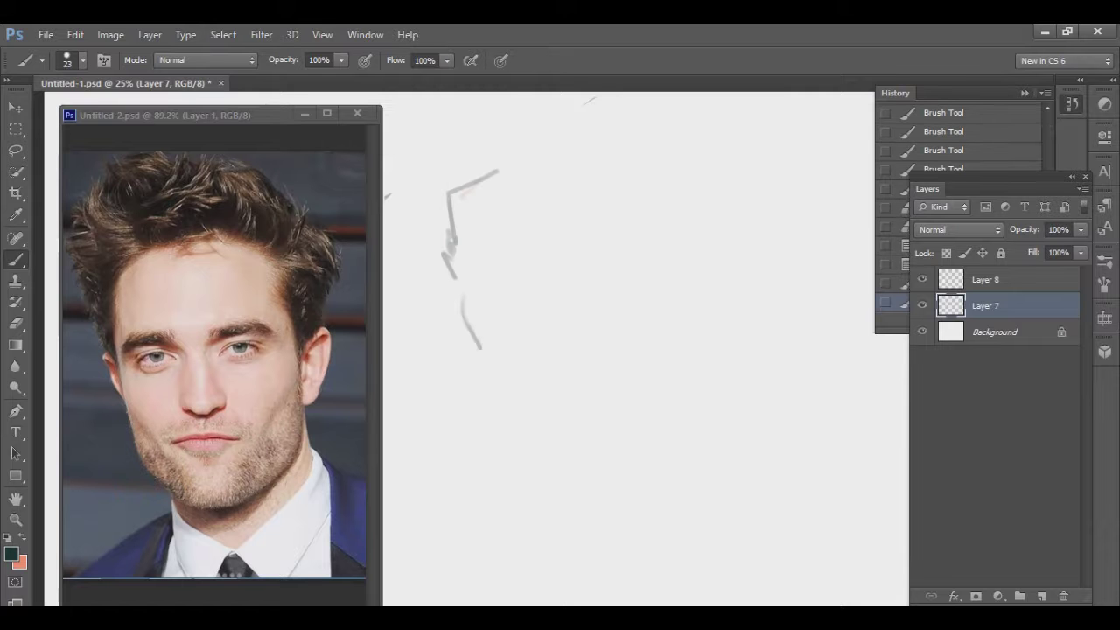
Step: Sketch the angular face outline from forehead to chin with a pointed ear on each side
left_click_drag(530, 223, 549, 210)
mouse_move(555, 207)
left_mouse_down()
mouse_move(673, 232)
mouse_move(635, 213)
mouse_move(686, 217)
mouse_move(700, 312)
left_mouse_up()
mouse_move(470, 259)
left_mouse_down()
mouse_move(517, 480)
mouse_move(620, 533)
left_mouse_up()
mouse_move(627, 541)
left_mouse_down()
mouse_move(736, 451)
mouse_move(700, 308)
left_mouse_up()
mouse_move(703, 308)
left_mouse_down()
mouse_move(762, 255)
mouse_move(729, 357)
left_mouse_up()
left_click_drag(710, 306, 744, 273)
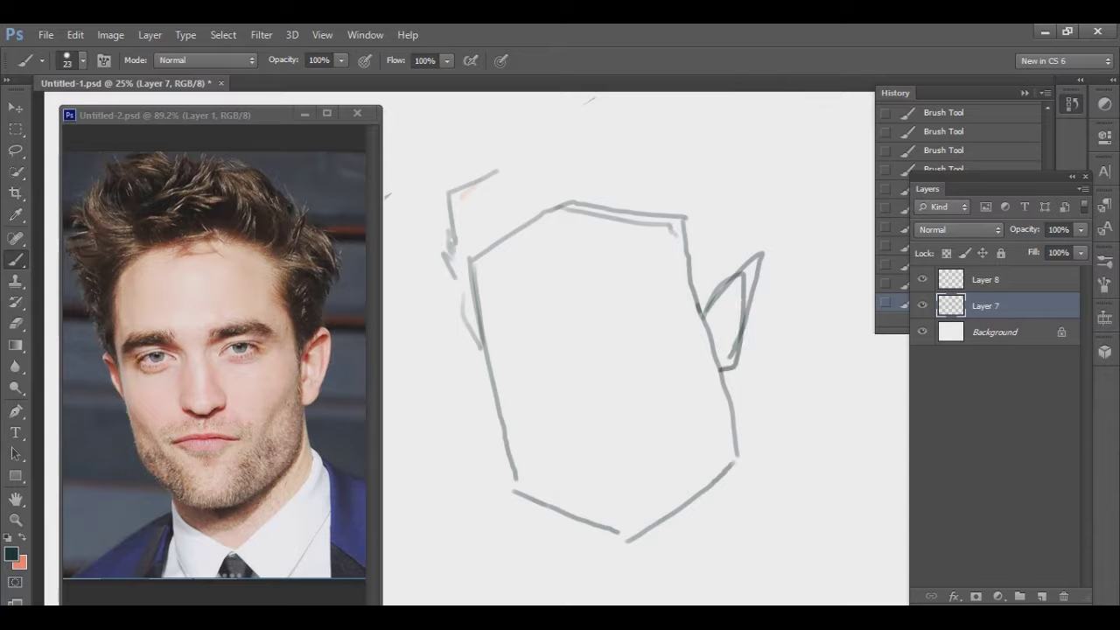
left_click_drag(480, 335, 487, 400)
mouse_move(514, 490)
left_mouse_down()
mouse_move(624, 542)
mouse_move(674, 526)
mouse_move(734, 427)
mouse_move(686, 227)
left_mouse_up()
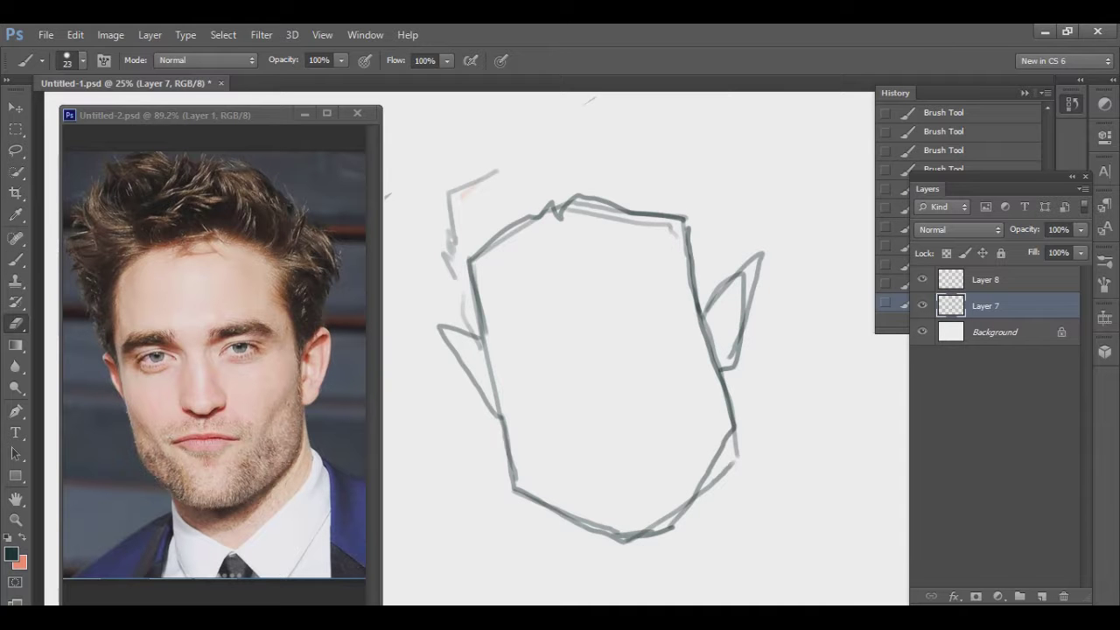
Step: Sketch the spiky outer hair outline around the head from one ear to the other
key("r")
left_click_drag(288, 262, 302, 288)
left_click_drag(613, 263, 647, 288)
key("b")
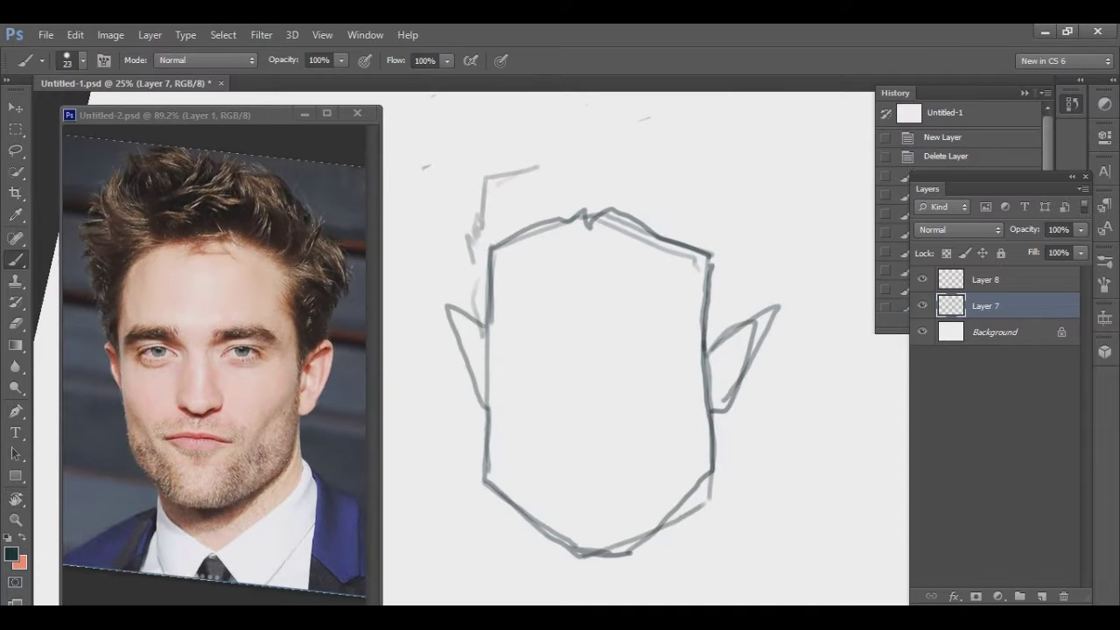
mouse_move(483, 323)
left_mouse_down()
mouse_move(463, 248)
mouse_move(471, 205)
mouse_move(495, 148)
mouse_move(532, 133)
mouse_move(635, 140)
mouse_move(711, 209)
mouse_move(753, 288)
left_mouse_up()
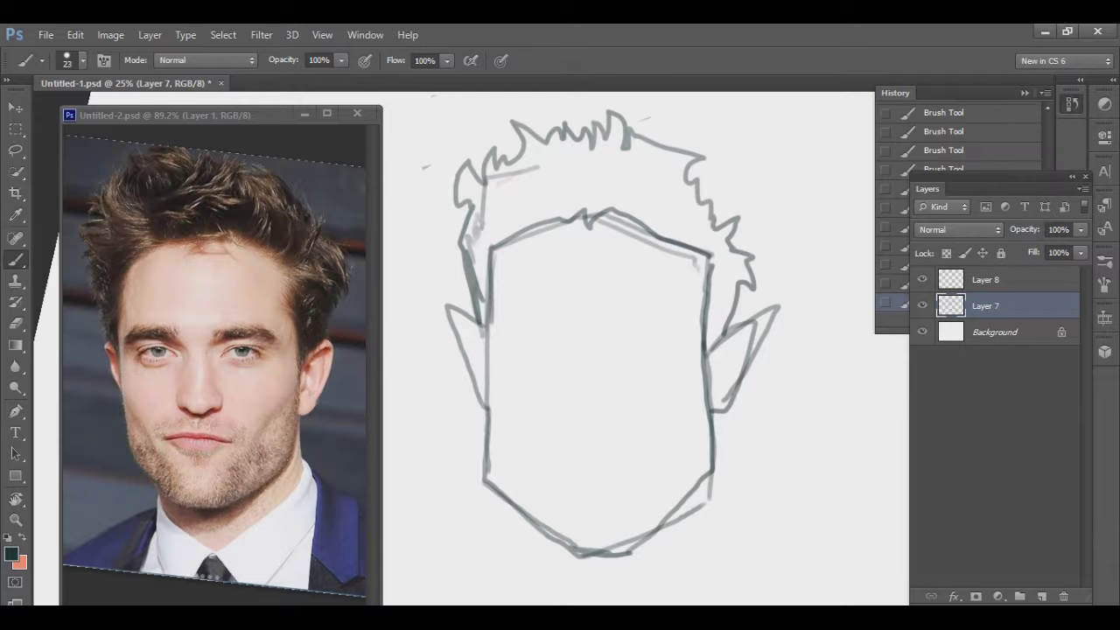
Step: Select the lower face with both ears and move it down to lengthen the head, then deselect
key("r")
left_click_drag(613, 332, 604, 350)
key("l")
mouse_move(424, 273)
left_mouse_down()
mouse_move(826, 273)
mouse_move(427, 274)
left_mouse_up()
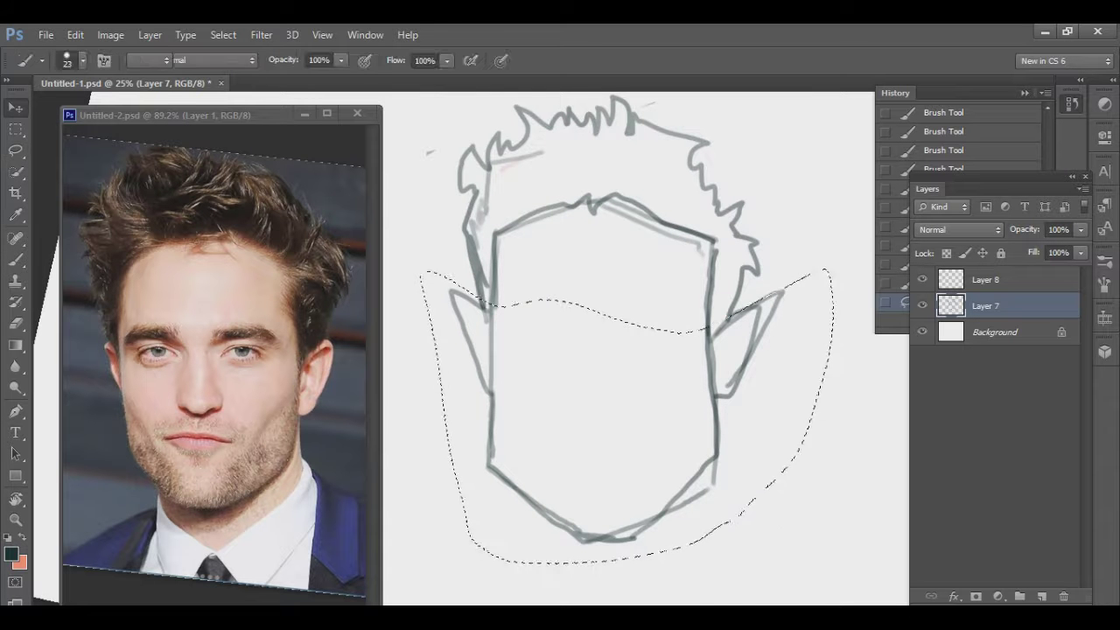
key("v")
left_click_drag(674, 385, 676, 421)
key("ctrl+d")
Step: Redraw the sideburns and side hair contours to bridge the gap to the face and ears
key("l")
key("b")
left_click_drag(490, 296, 489, 341)
left_click_drag(467, 228, 486, 333)
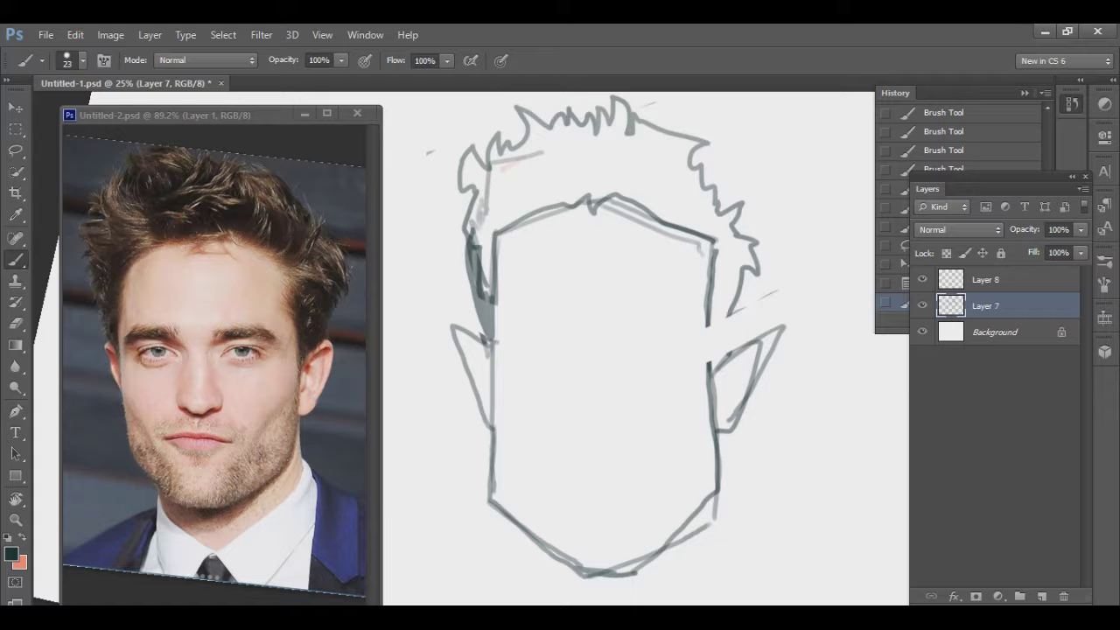
left_click_drag(744, 254, 709, 377)
Step: Draw the horizontal eye line and vertical centre line, and rough in the eyelids, nose and mouth
scroll(621, 332, "down", 2)
left_click_drag(487, 304, 727, 311)
left_click_drag(595, 160, 591, 407)
left_click_drag(595, 168, 595, 530)
left_click_drag(504, 306, 553, 308)
left_click_drag(509, 278, 547, 273)
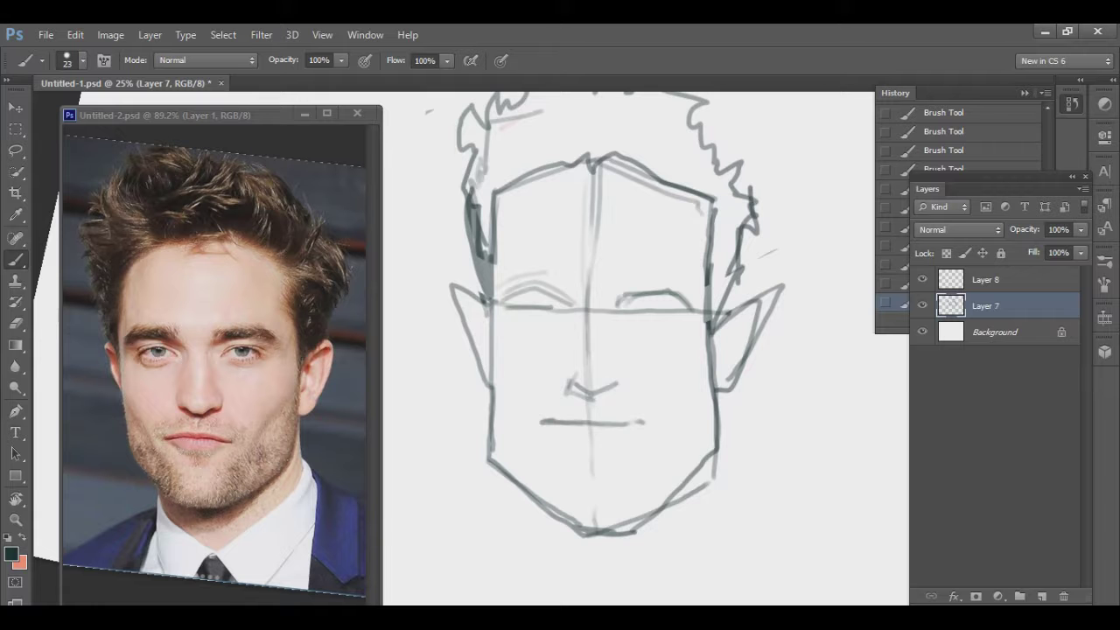
Step: Sketch the eyebrows, irises and nose wings, and mark the cheek and chin planes
scroll(619, 328, "up", 2)
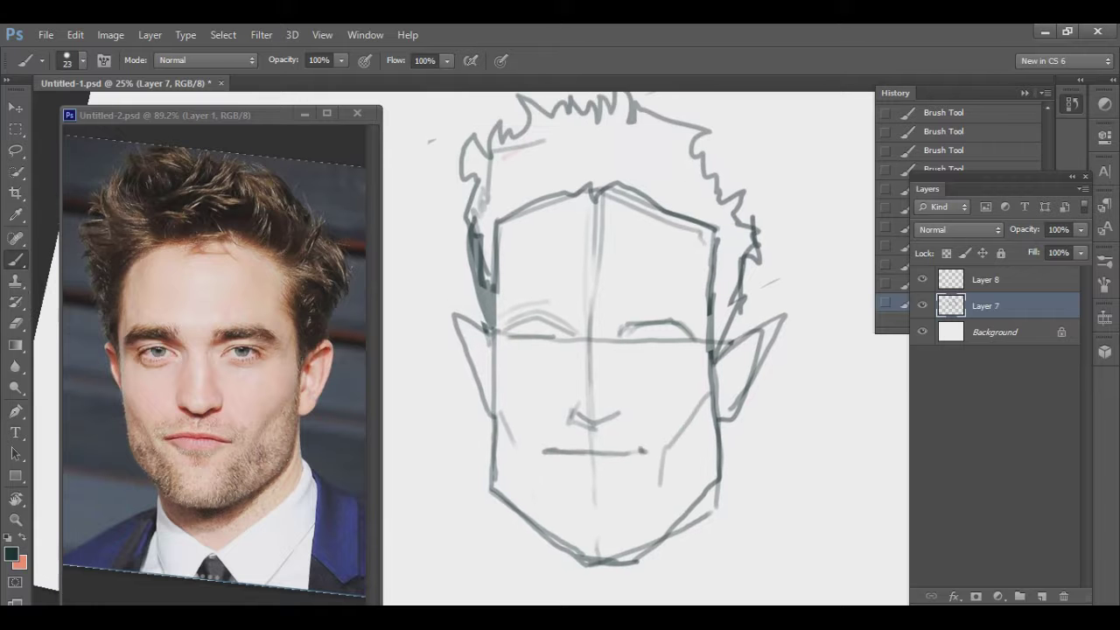
left_click_drag(500, 316, 583, 333)
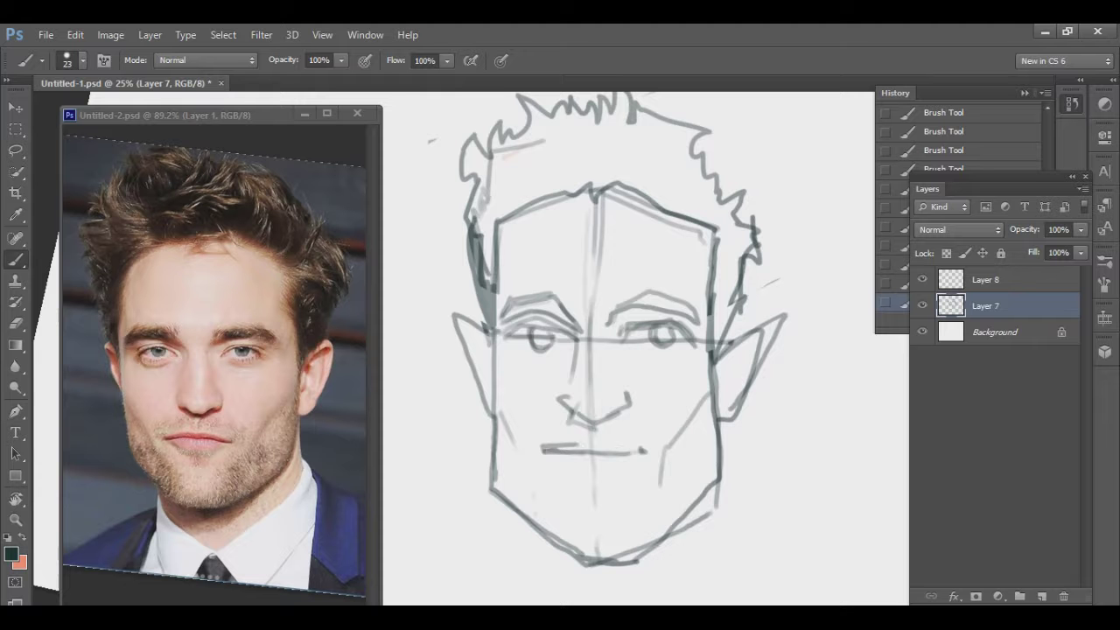
left_click_drag(639, 493, 640, 525)
left_click_drag(714, 392, 654, 495)
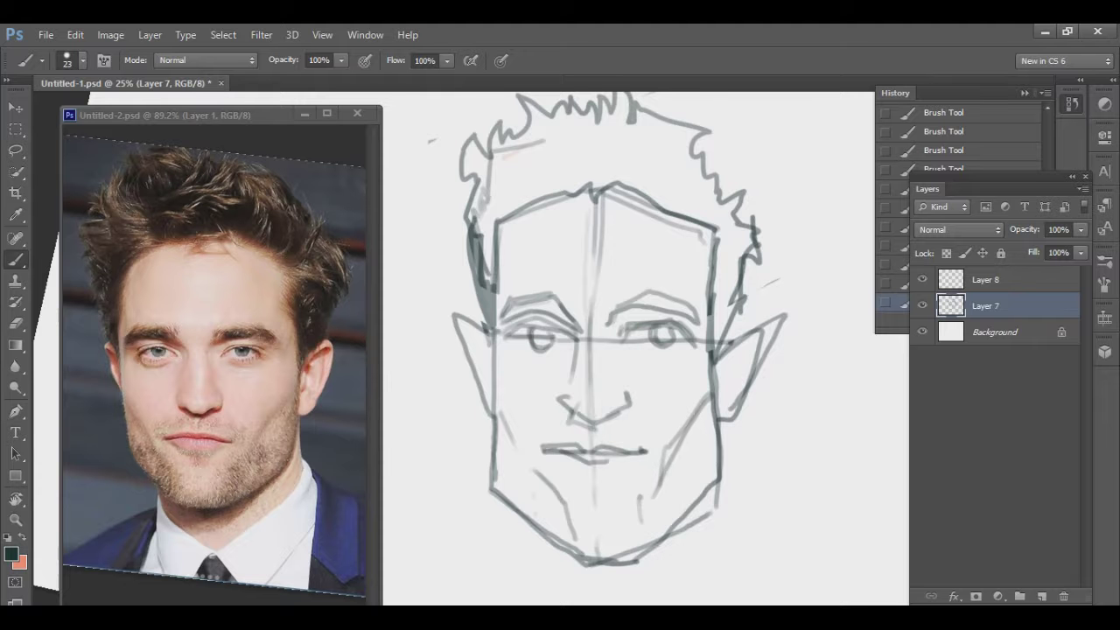
Step: Select the hair with a freehand selection and move it up about 0.9 cm to heighten the forehead, then deselect
scroll(618, 341, "up", 2)
key("l")
mouse_move(490, 350)
left_mouse_down()
mouse_move(700, 241)
mouse_move(752, 350)
left_mouse_up()
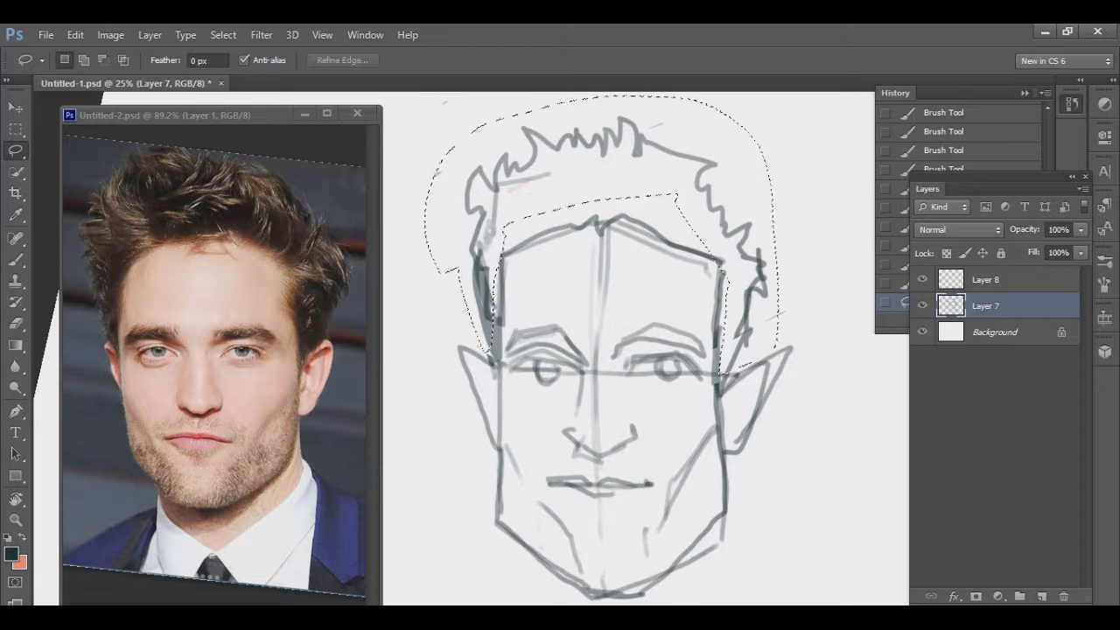
scroll(665, 350, "up", 2)
key("v")
mouse_move(643, 166)
left_mouse_down()
mouse_move(635, 122)
mouse_move(648, 112)
left_mouse_up()
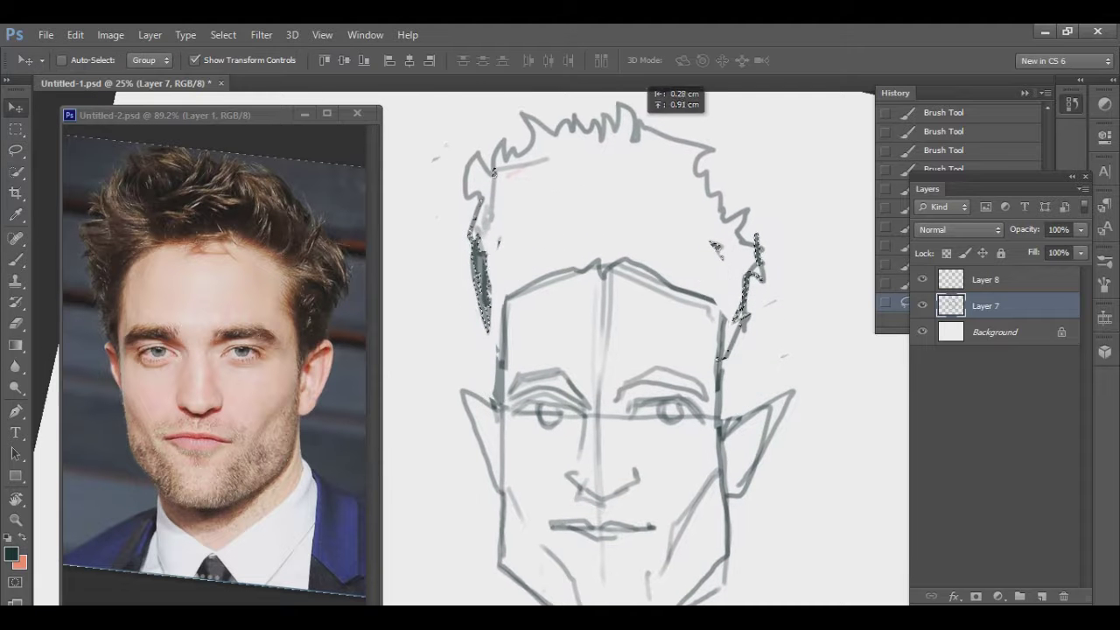
key("l")
key("ctrl+d")
Step: Redraw the hair contours on both sides down to the ears and reshape both ears
key("b")
left_click_drag(485, 185, 477, 363)
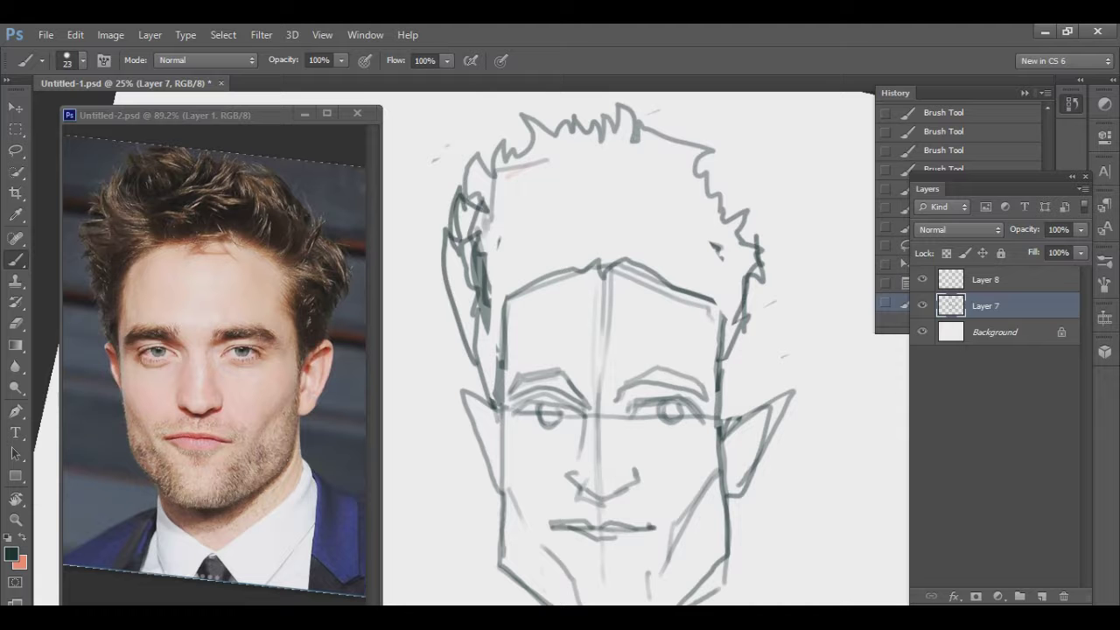
mouse_move(465, 205)
left_mouse_down()
mouse_move(592, 107)
mouse_move(735, 219)
mouse_move(770, 398)
left_mouse_up()
scroll(612, 350, "down", 2)
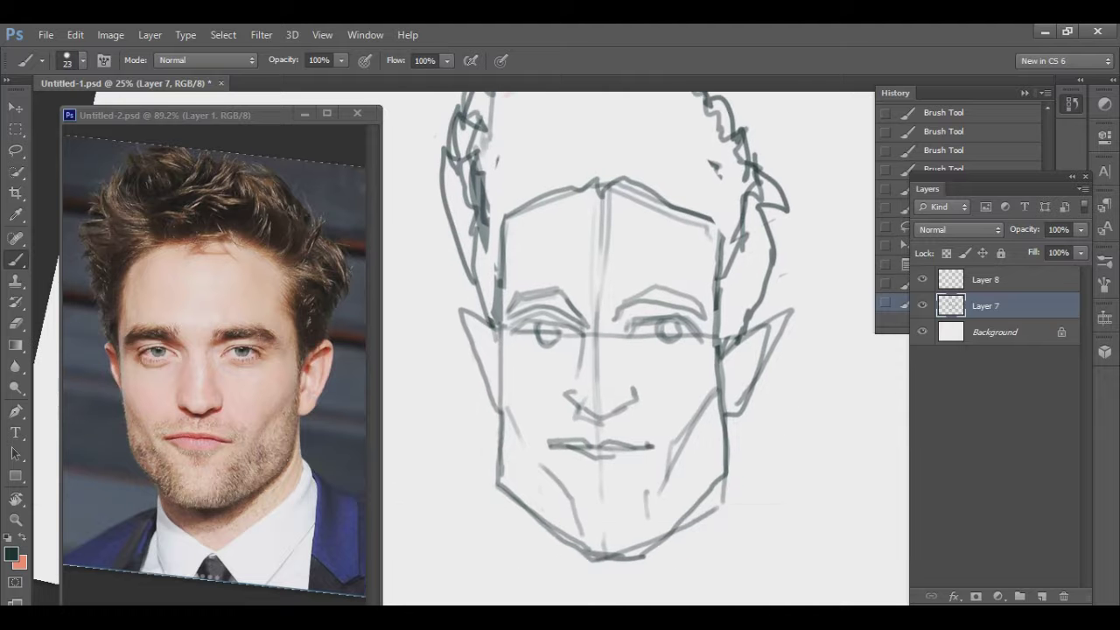
left_click_drag(487, 301, 473, 344)
left_click_drag(763, 317, 733, 422)
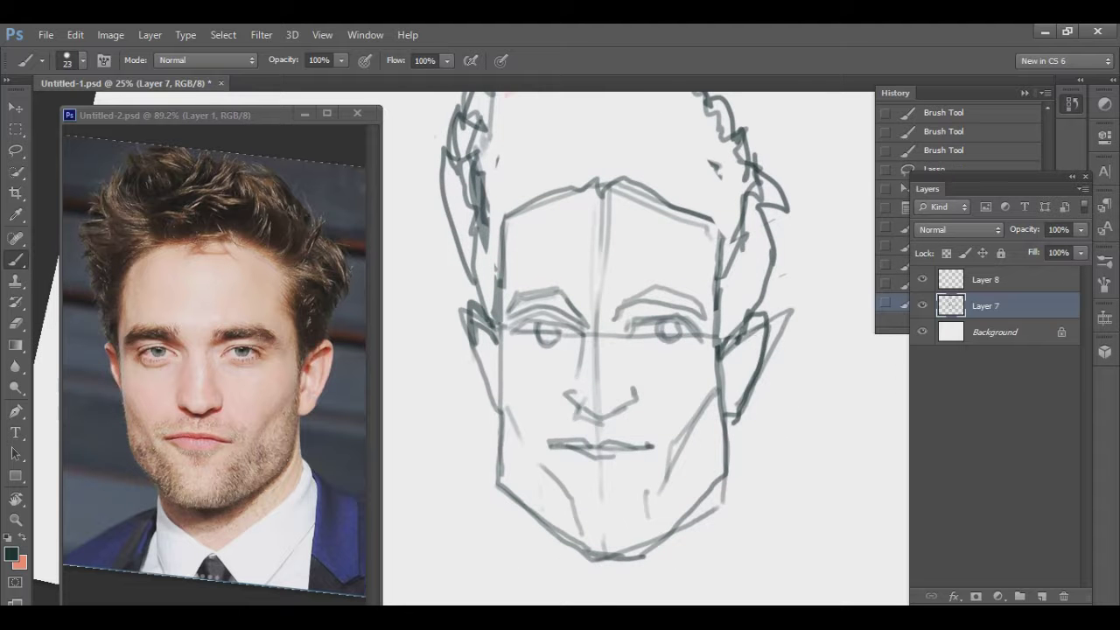
Step: Erase the rough hair outline across the top and sides of the head
scroll(612, 350, "up", 1)
scroll(612, 350, "up", 1)
mouse_move(497, 154)
left_mouse_down()
mouse_move(569, 251)
mouse_move(490, 324)
left_mouse_up()
key("e")
left_click_drag(560, 131, 704, 162)
left_click_drag(757, 218, 805, 359)
Step: Redraw the spiky hair outline with cleaner tufts along the sides and top of the head
key("b")
mouse_move(495, 233)
left_mouse_down()
mouse_move(477, 341)
mouse_move(509, 355)
left_mouse_up()
left_click_drag(506, 166, 477, 289)
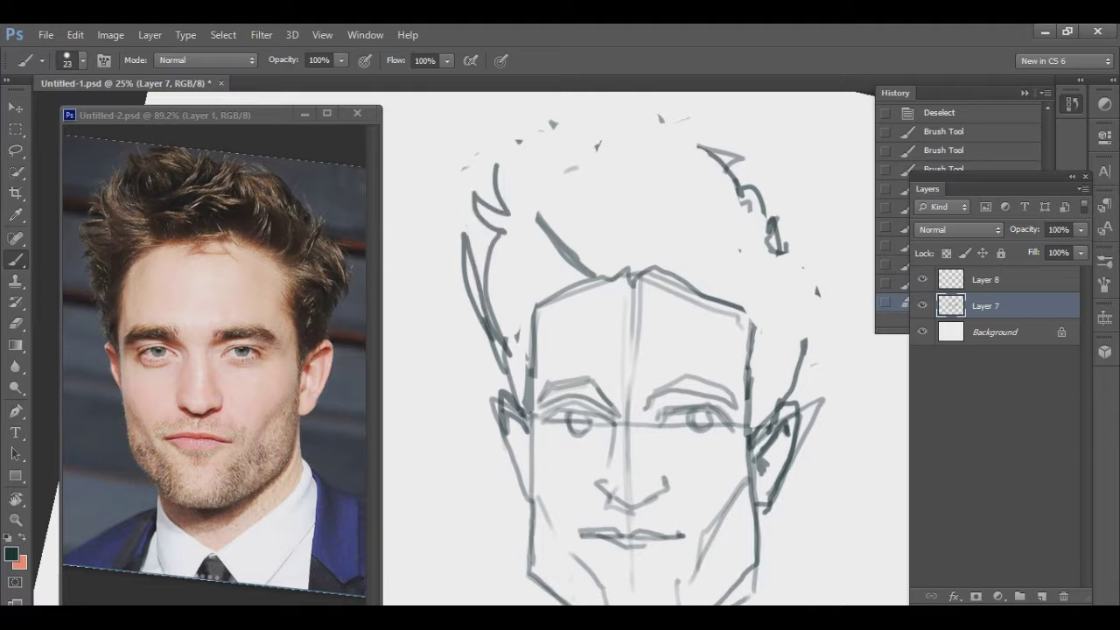
left_click_drag(486, 210, 477, 324)
mouse_move(517, 157)
left_mouse_down()
mouse_move(476, 218)
mouse_move(581, 110)
left_mouse_up()
mouse_move(582, 170)
left_mouse_down()
mouse_move(691, 103)
mouse_move(770, 241)
left_mouse_up()
mouse_move(761, 208)
left_mouse_down()
mouse_move(810, 298)
mouse_move(796, 361)
left_mouse_up()
Step: Sketch the neck with a V-shaped neckline below the jaw
scroll(613, 350, "down", 2)
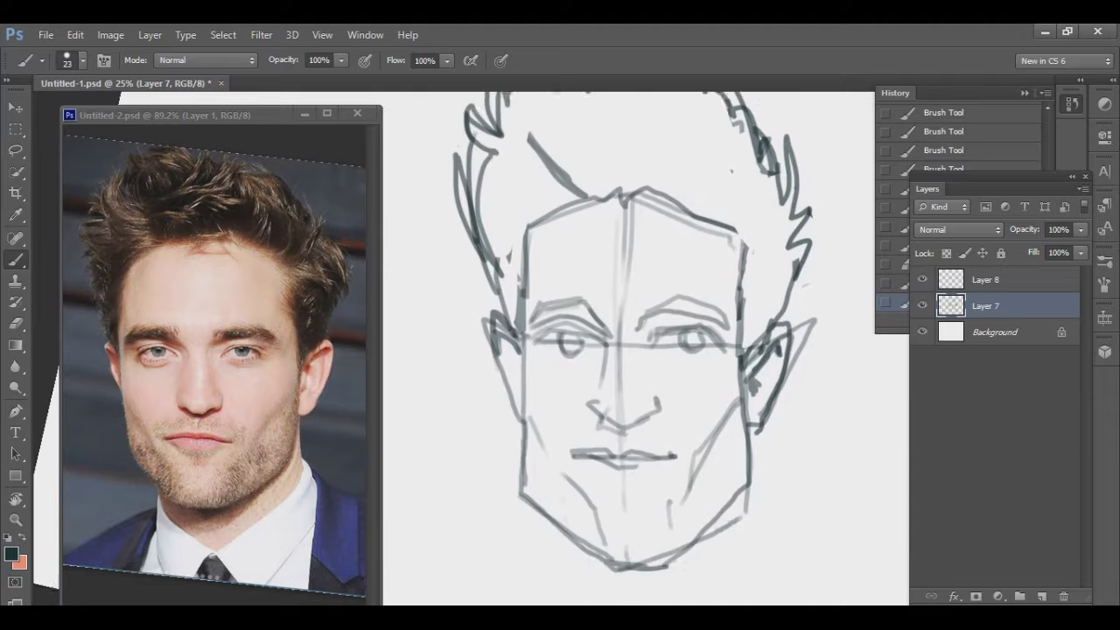
left_click_drag(723, 421, 734, 477)
mouse_move(585, 473)
left_mouse_down()
mouse_move(635, 550)
mouse_move(717, 490)
left_mouse_up()
Step: Darken the upper eyelids, nose and mouth lines, and fill in both eyebrows
scroll(612, 350, "up", 1)
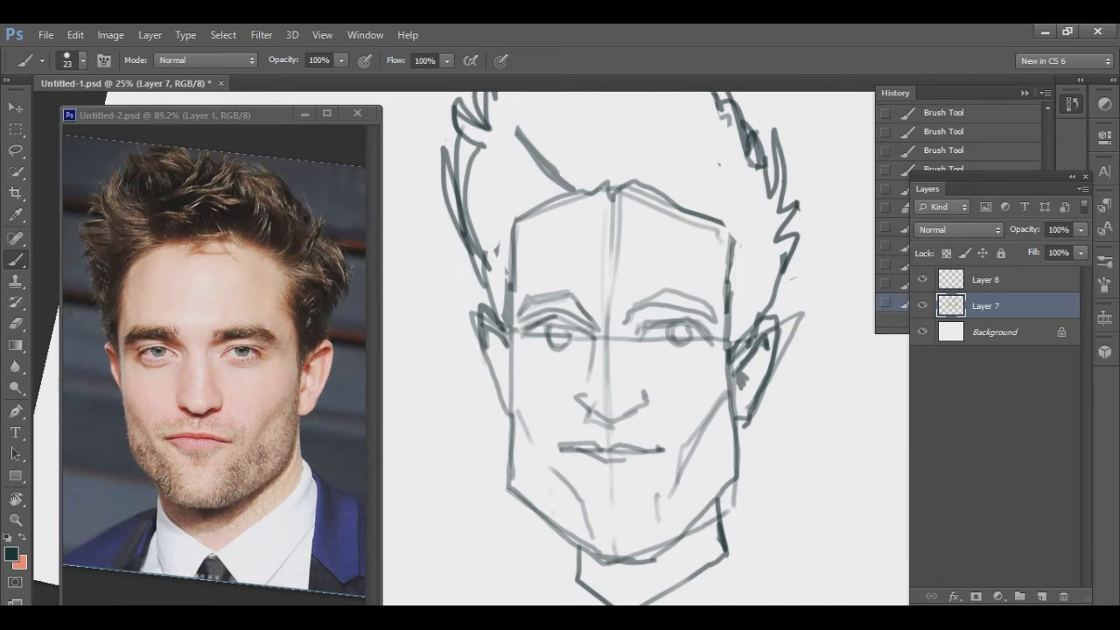
left_click_drag(699, 323, 714, 338)
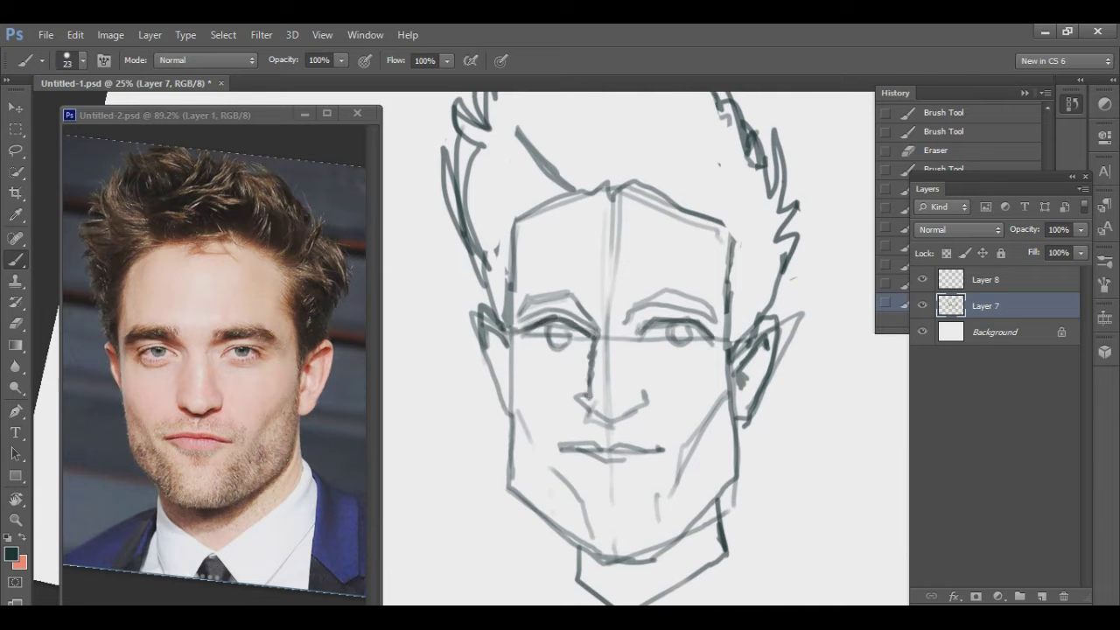
mouse_move(586, 378)
left_mouse_down()
mouse_move(590, 408)
mouse_move(625, 418)
left_mouse_up()
scroll(613, 350, "down", 1)
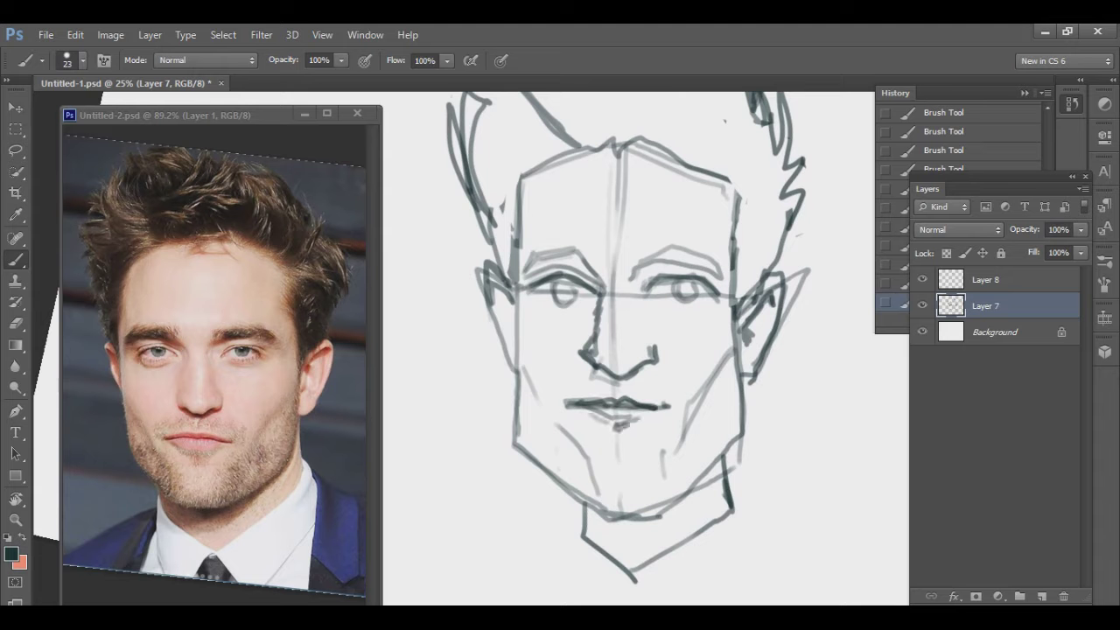
left_click_drag(527, 268, 584, 258)
left_click_drag(654, 262, 721, 261)
Step: Set the brush size to 60 px and fill the hair with grey strokes, darker along the hairline
scroll(700, 280, "up", 2)
right_click(674, 302)
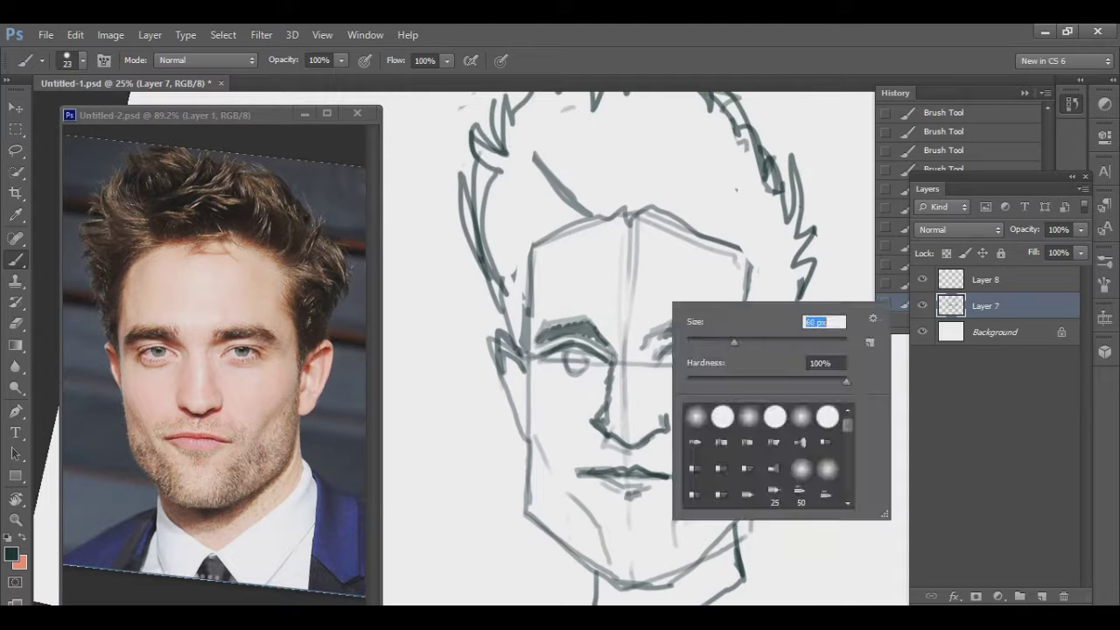
type("60")
key("Return")
mouse_move(494, 166)
left_mouse_down()
mouse_move(521, 263)
mouse_move(586, 167)
mouse_move(705, 219)
mouse_move(766, 368)
mouse_move(765, 253)
mouse_move(625, 114)
mouse_move(512, 263)
mouse_move(577, 114)
mouse_move(560, 254)
mouse_move(586, 210)
mouse_move(692, 280)
mouse_move(731, 393)
left_mouse_up()
scroll(629, 350, "up", 1)
scroll(730, 394, "down", 2)
scroll(641, 127, "up", 1)
Step: Set the brush size to 54 px and shade the beard stubble along both sides of the jaw
right_click(688, 337)
mouse_move(525, 437)
left_mouse_down()
mouse_move(560, 495)
mouse_move(512, 437)
left_mouse_up()
left_click_drag(651, 459, 648, 503)
left_click_drag(542, 455, 577, 512)
left_click_drag(656, 495, 678, 433)
left_click_drag(722, 332, 691, 472)
left_click_drag(500, 359, 491, 446)
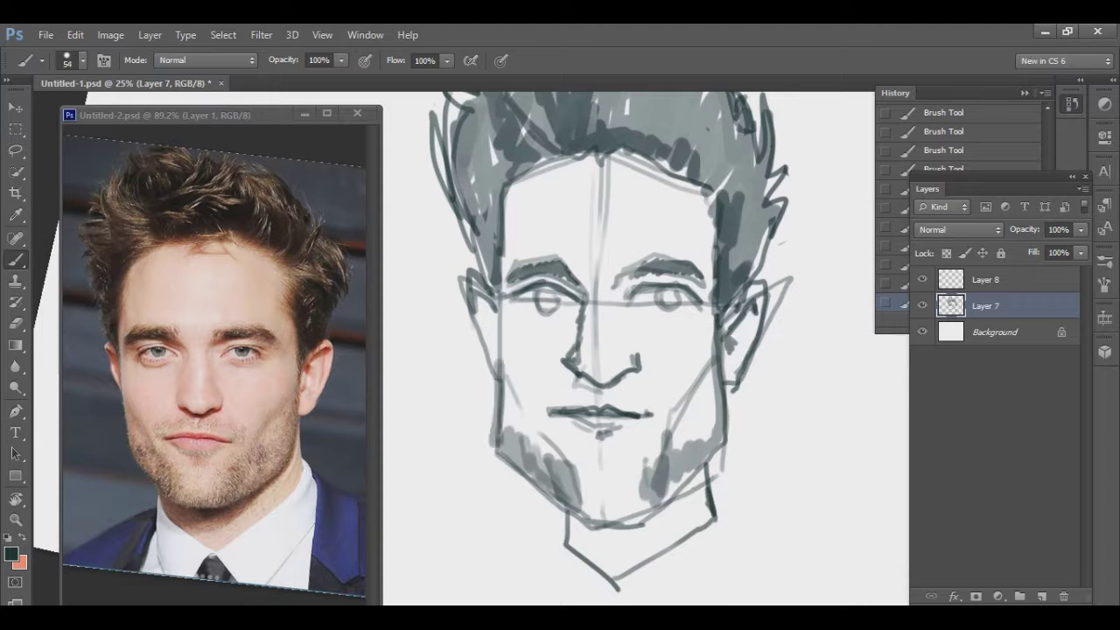
Step: Set the brush size to 26 px and refine the pupils, nose, ears and lips
right_click(709, 340)
type("26")
key("Return")
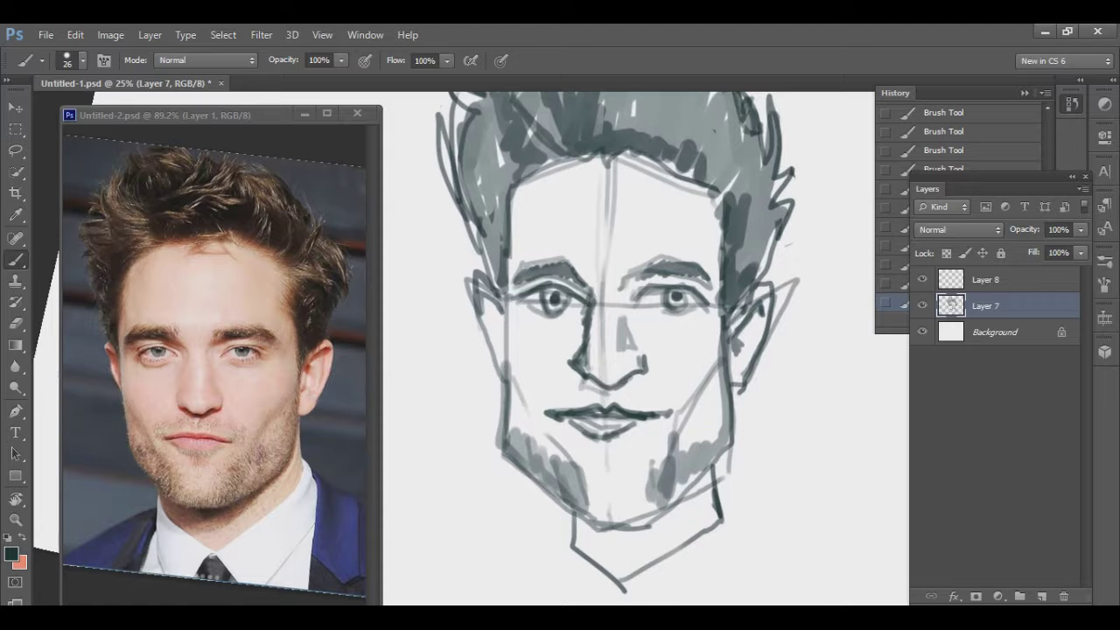
Step: Sketch the shirt collar and shoulders, and darken the jaw edge with a shadow under the chin
scroll(630, 350, "down", 4)
left_click_drag(565, 402, 558, 455)
mouse_move(568, 418)
left_mouse_down()
mouse_move(609, 460)
mouse_move(580, 490)
left_mouse_up()
left_click_drag(609, 460, 652, 490)
left_click_drag(729, 413, 661, 495)
left_click_drag(716, 396, 773, 425)
left_click_drag(773, 425, 779, 497)
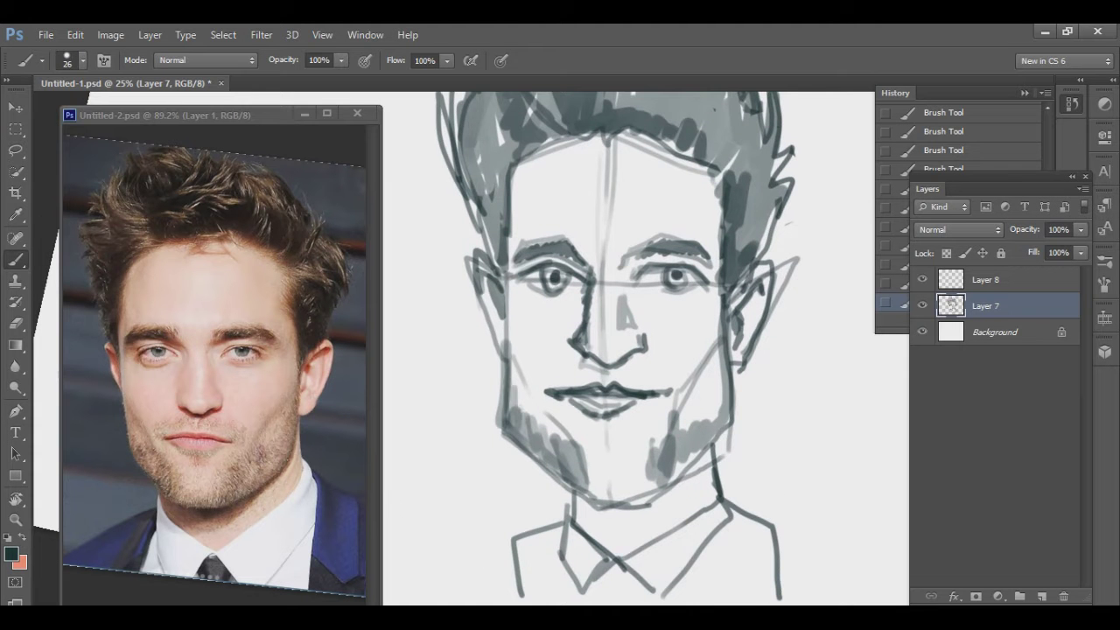
mouse_move(509, 385)
left_mouse_down()
mouse_move(546, 464)
mouse_move(691, 477)
mouse_move(647, 512)
left_mouse_up()
mouse_move(700, 455)
left_mouse_down()
mouse_move(588, 525)
mouse_move(652, 529)
left_mouse_up()
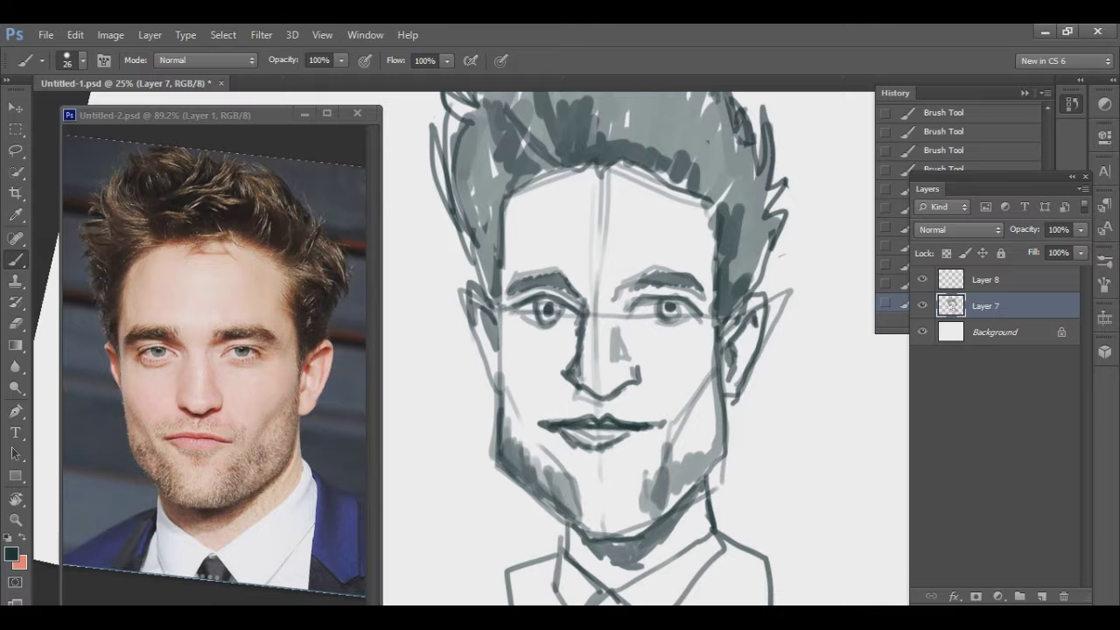
Step: Erase the lips and redraw the mouth with a thinner line, touching up the surrounding details
key("e")
left_click_drag(550, 429, 649, 422)
key("b")
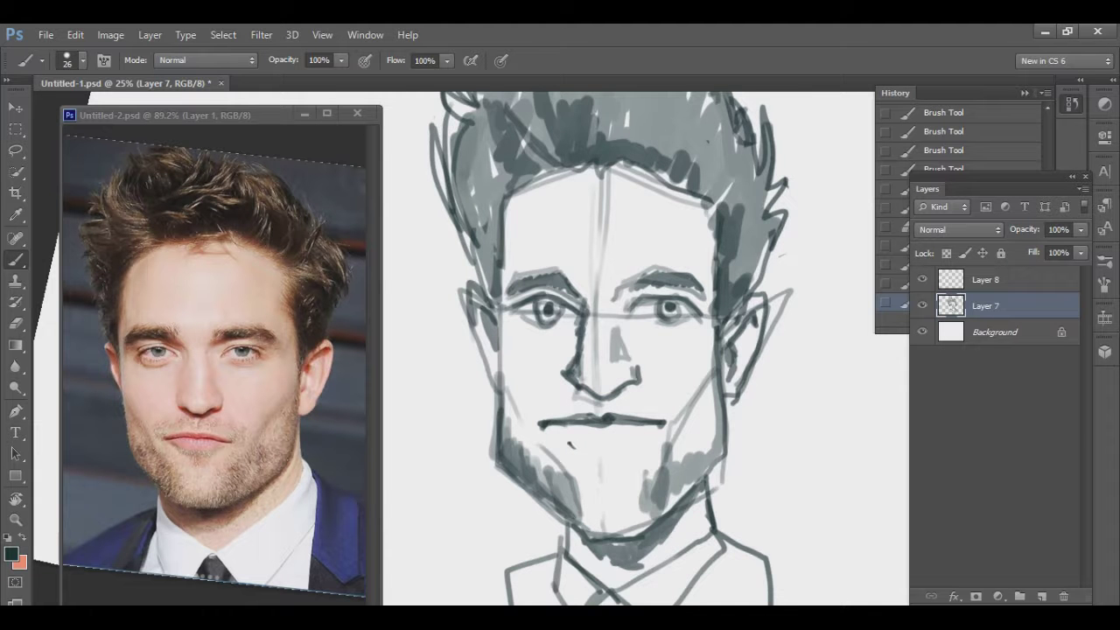
left_click_drag(549, 430, 623, 432)
mouse_move(613, 350)
left_mouse_down()
mouse_move(589, 336)
mouse_move(622, 367)
mouse_move(604, 311)
left_mouse_up()
left_click_drag(543, 379, 577, 381)
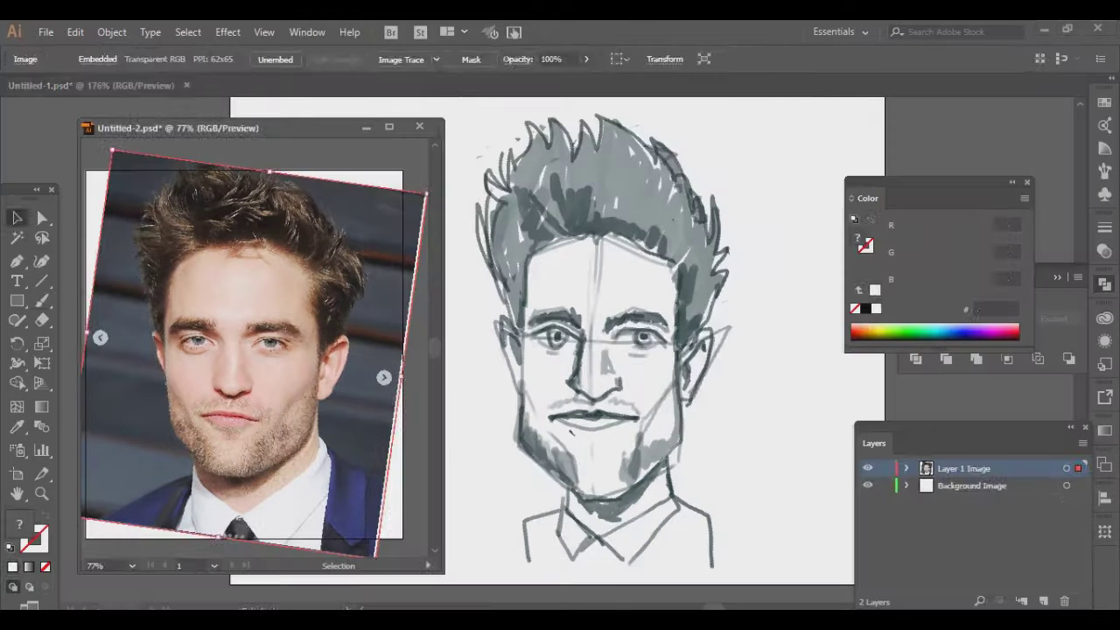
Step: Switch to Illustrator and create a calligraphic brush with its size controlled by pressure
left_click(428, 59)
left_click(345, 187)
left_click(642, 411)
left_click(607, 277)
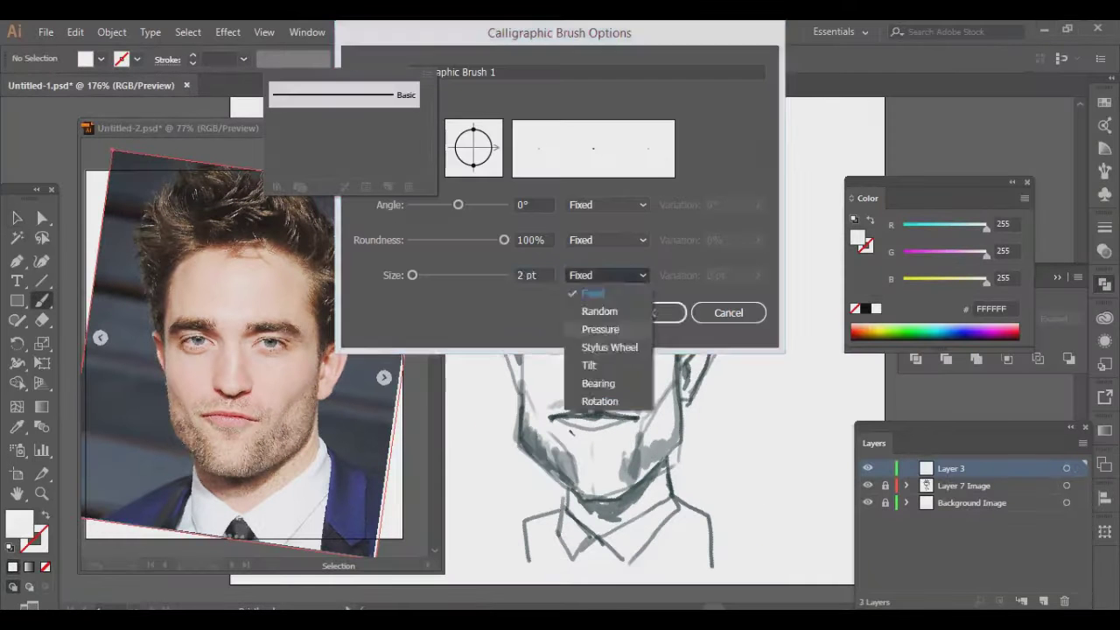
left_click(727, 313)
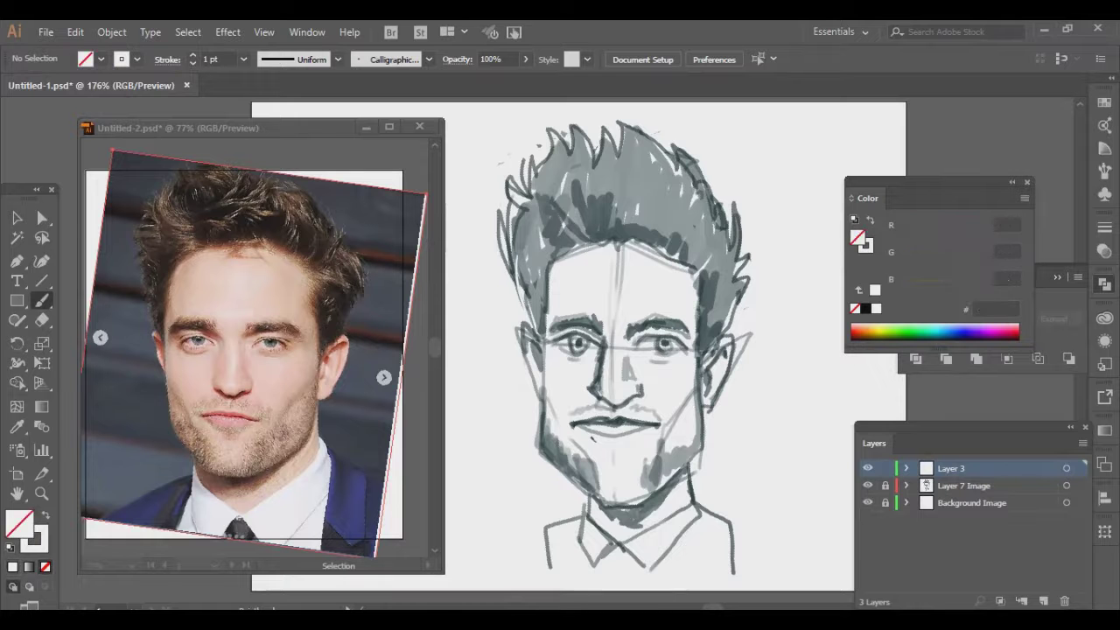
Step: Paint a stroke along the hair's edge above the ear, using a black stroke and no fill
key("slash")
left_click_drag(545, 189, 525, 326)
key("d")
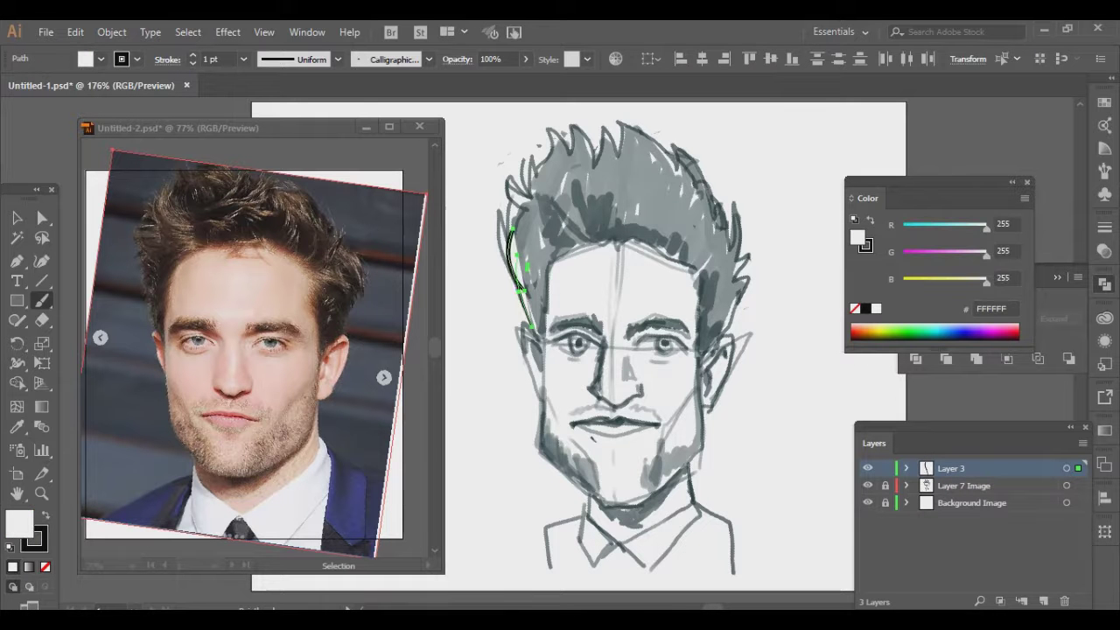
key("ctrl+z")
key("slash")
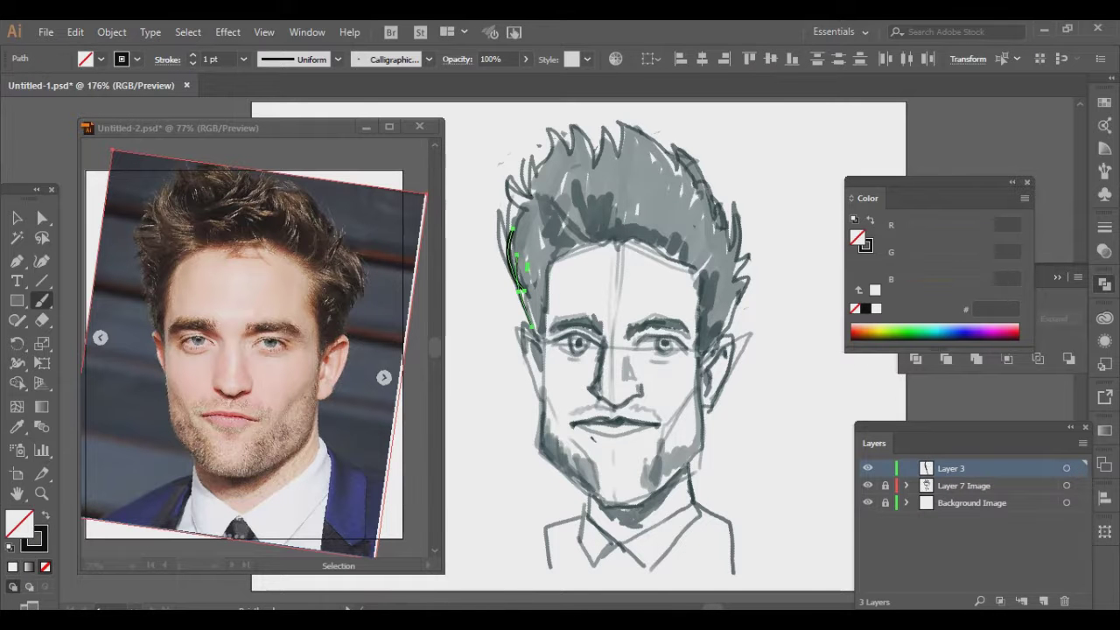
Step: Ink the spiky hair outline over the sketch, covering both sides and the top tufts
mouse_move(525, 277)
left_mouse_down()
mouse_move(535, 336)
mouse_move(584, 346)
mouse_move(595, 369)
left_mouse_up()
scroll(569, 350, "up", 1)
mouse_move(523, 240)
left_mouse_down()
mouse_move(510, 297)
mouse_move(528, 264)
left_mouse_up()
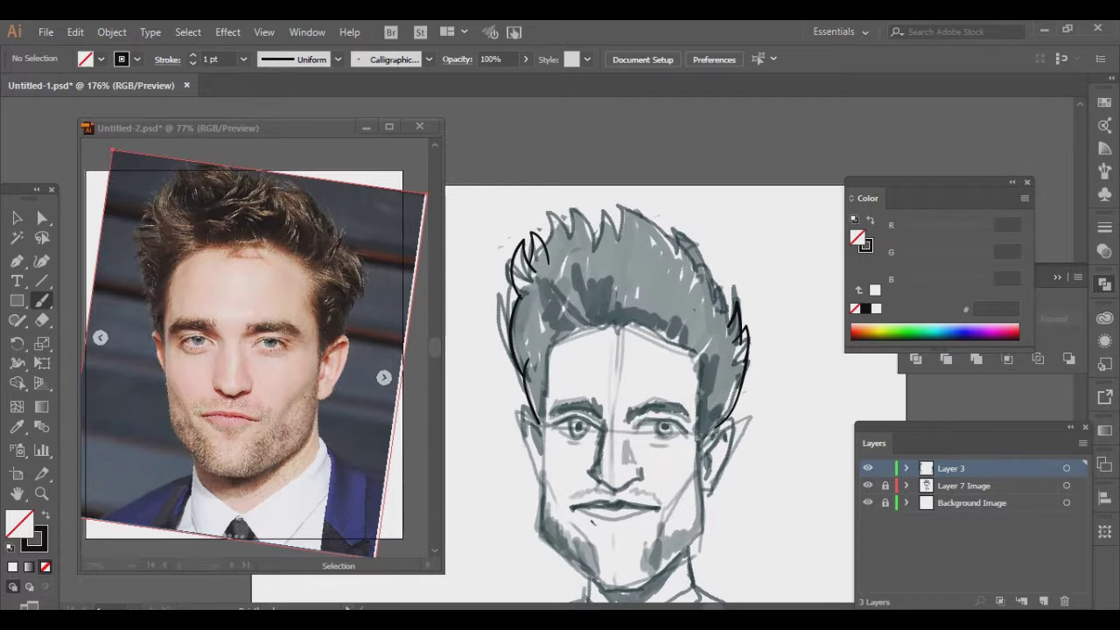
mouse_move(604, 198)
left_mouse_down()
mouse_move(676, 230)
mouse_move(732, 315)
left_mouse_up()
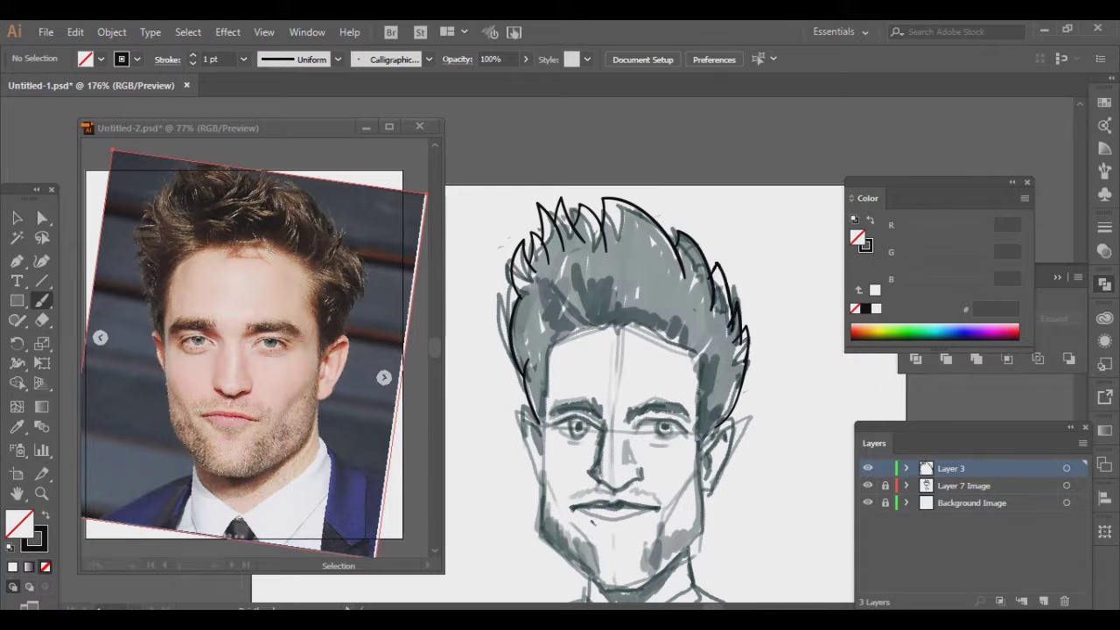
scroll(568, 350, "down", 2)
left_click_drag(546, 369, 535, 529)
key("ctrl+z")
left_click_drag(551, 270, 537, 448)
key("ctrl+z")
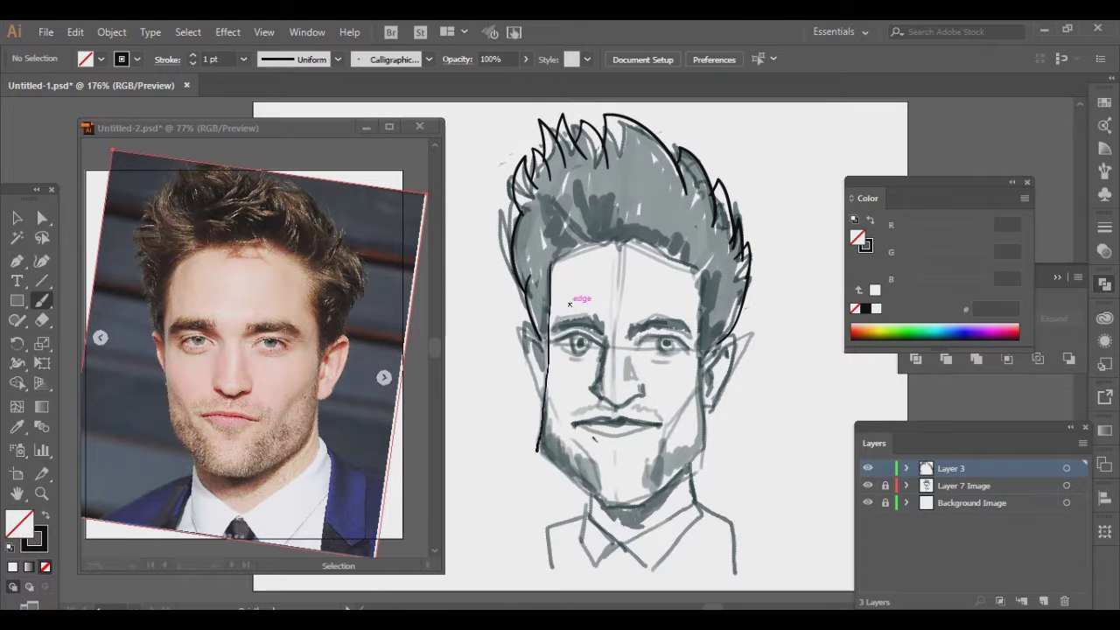
key("ctrl+z")
Step: Ink both sides of the face outline from the hairline down along the jaw to the chin
left_click_drag(550, 264, 555, 462)
left_click_drag(695, 278, 649, 503)
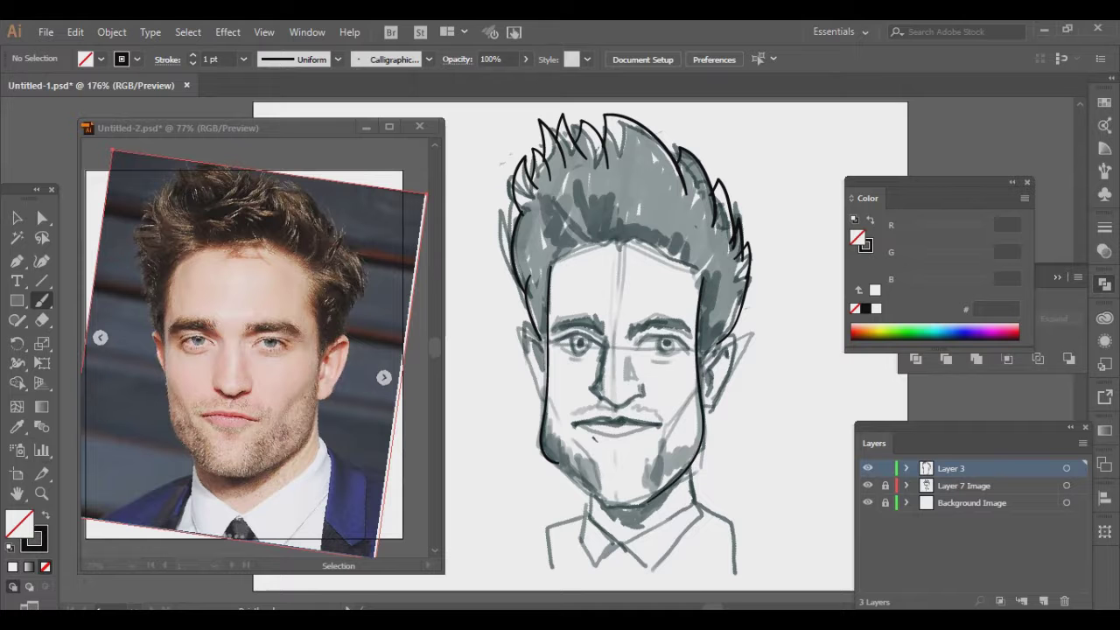
Step: Redraw the right edge of the face, then ink both ear outlines and the sideburn above the left ear
scroll(612, 350, "down", 1)
key("ctrl+z")
left_click_drag(701, 276, 660, 496)
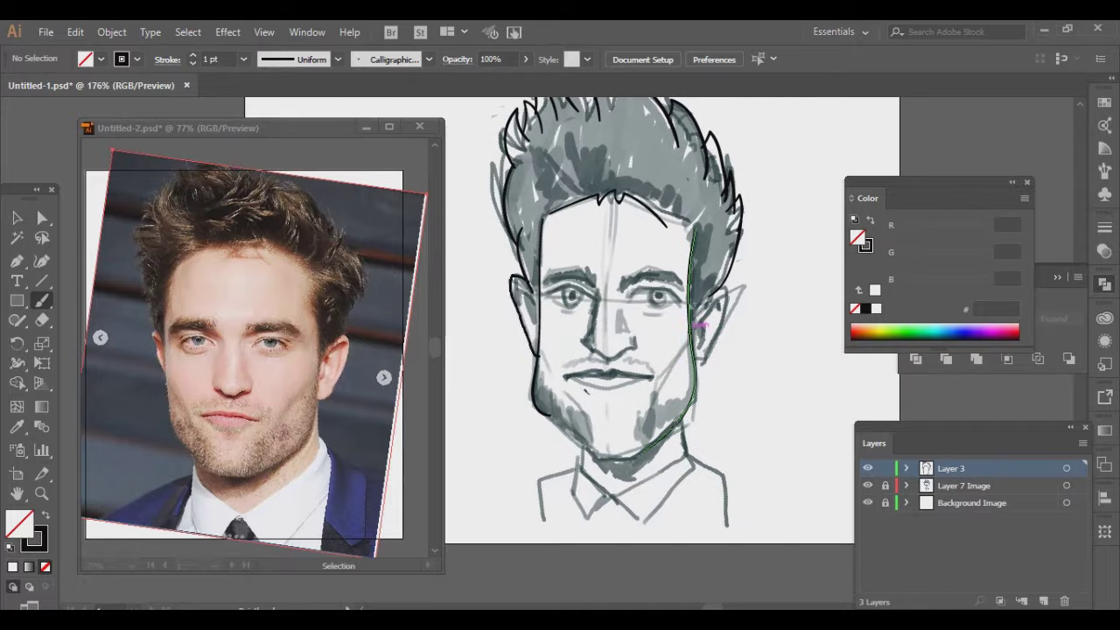
left_click_drag(518, 229, 537, 287)
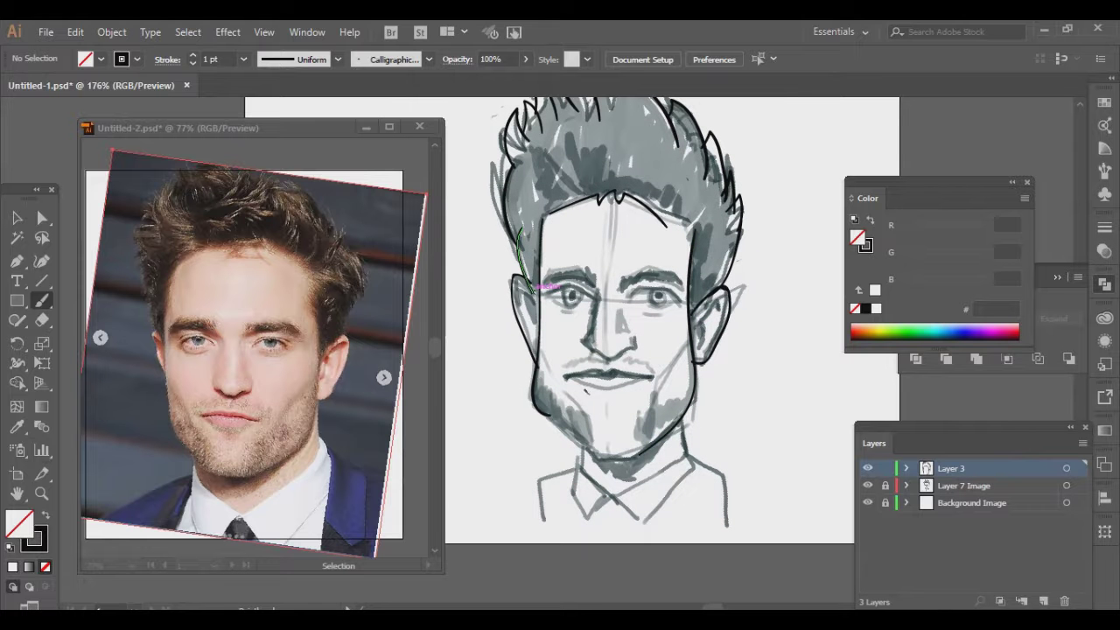
Step: Ink the neck, the crossed shirt collar, and the jacket and shoulder lines below the chin
left_click_drag(674, 456, 613, 501)
left_click_drag(699, 468, 656, 516)
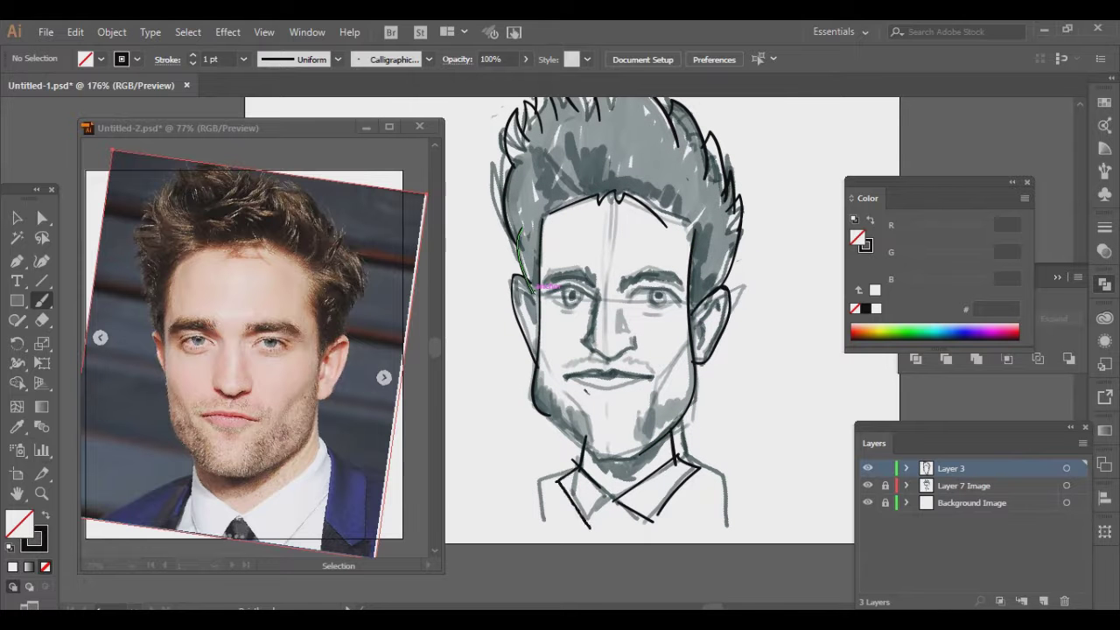
mouse_move(576, 461)
left_mouse_down()
mouse_move(570, 492)
mouse_move(613, 500)
left_mouse_up()
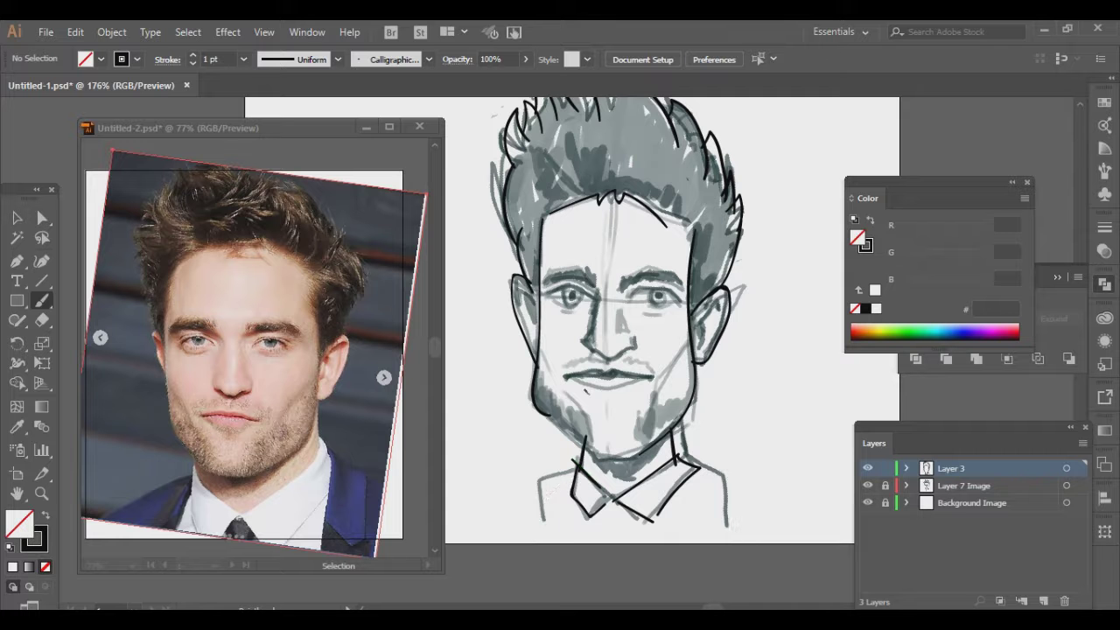
left_click_drag(544, 494, 531, 537)
left_click_drag(726, 489, 745, 540)
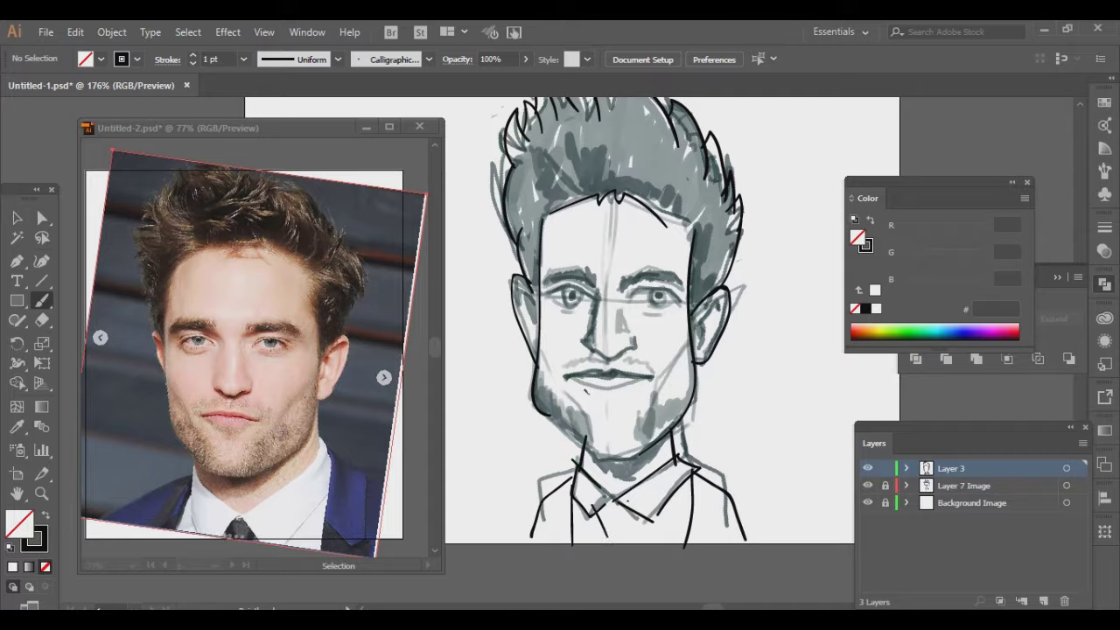
Step: Ink the line between the lips with a short tick at each mouth corner
key("ctrl+plus")
key("ctrl+plus")
key("ctrl+plus")
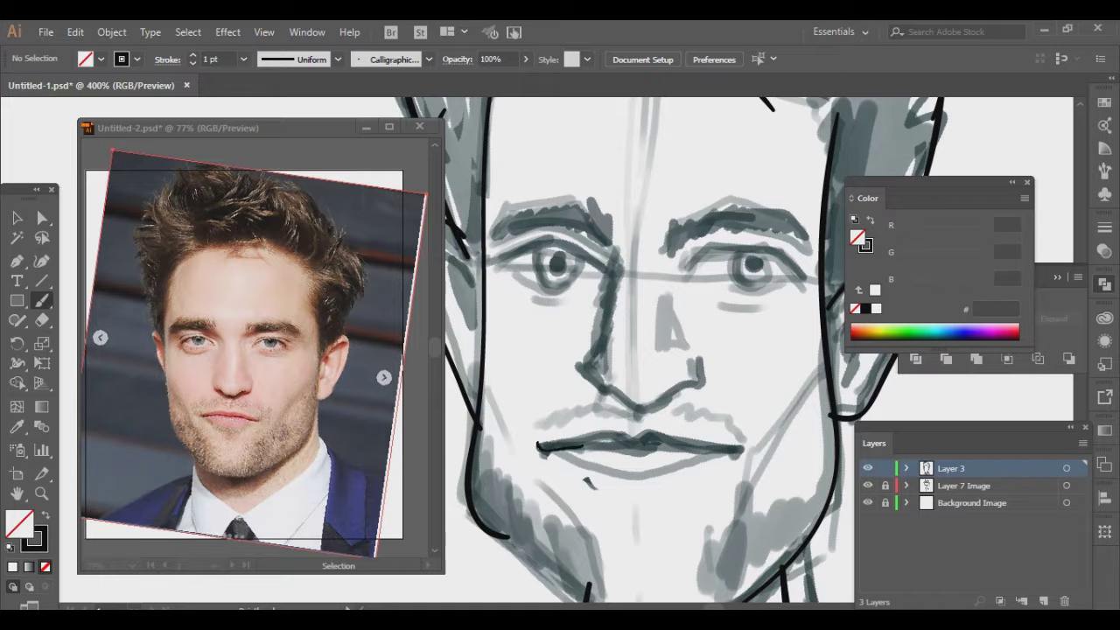
left_click_drag(581, 447, 742, 446)
left_click_drag(535, 445, 744, 448)
Step: Ink the upper eyelids and the eyelid creases of both eyes
left_click_drag(665, 350, 655, 392)
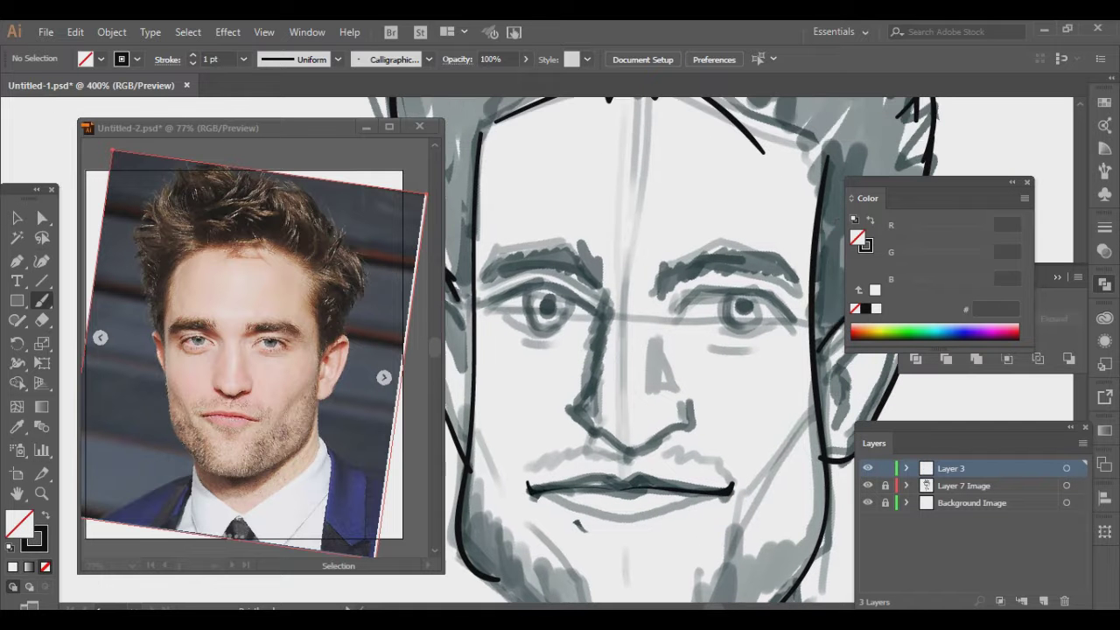
mouse_move(695, 303)
left_mouse_down()
mouse_move(775, 298)
mouse_move(797, 317)
left_mouse_up()
left_click_drag(648, 350, 674, 385)
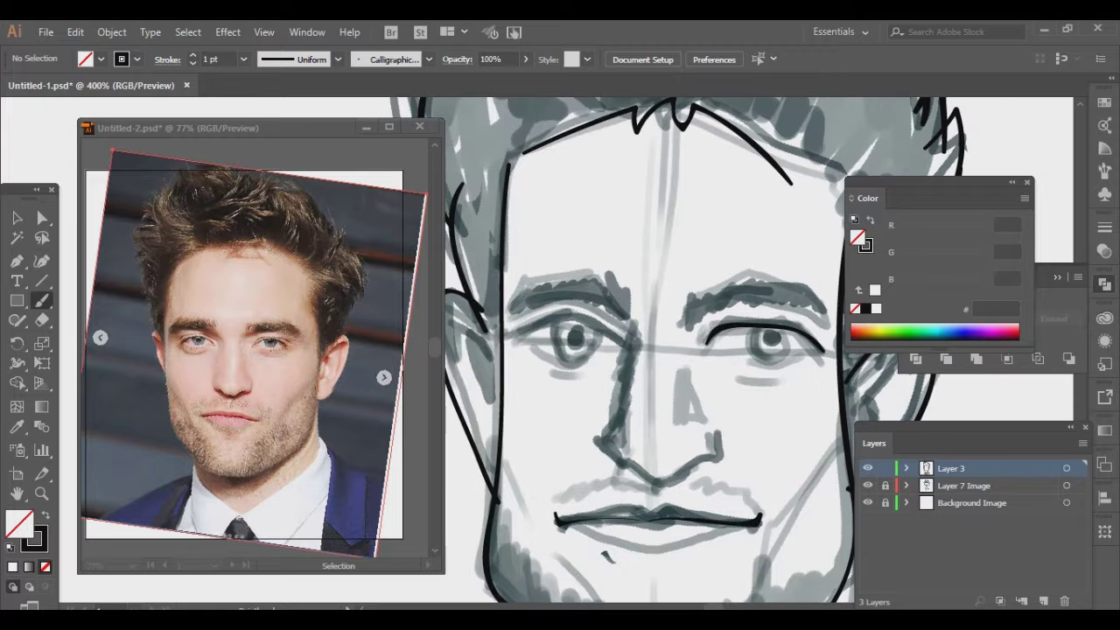
mouse_move(511, 315)
left_mouse_down()
mouse_move(630, 324)
mouse_move(564, 373)
left_mouse_up()
left_click_drag(602, 332, 745, 322)
left_click_drag(648, 350, 713, 263)
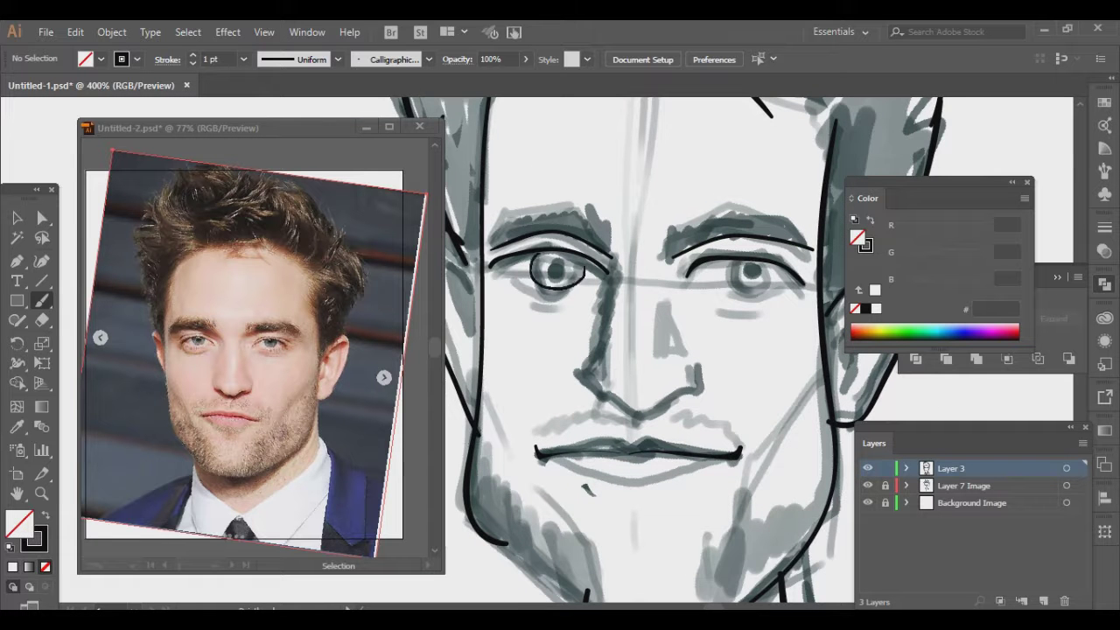
Step: Ink the round irises and solid pupils of both eyes, and the base line of the nose
left_click_drag(530, 263, 584, 276)
left_click_drag(648, 350, 603, 385)
left_click_drag(682, 297, 717, 333)
mouse_move(647, 350)
left_mouse_down()
mouse_move(681, 359)
mouse_move(666, 354)
left_mouse_up()
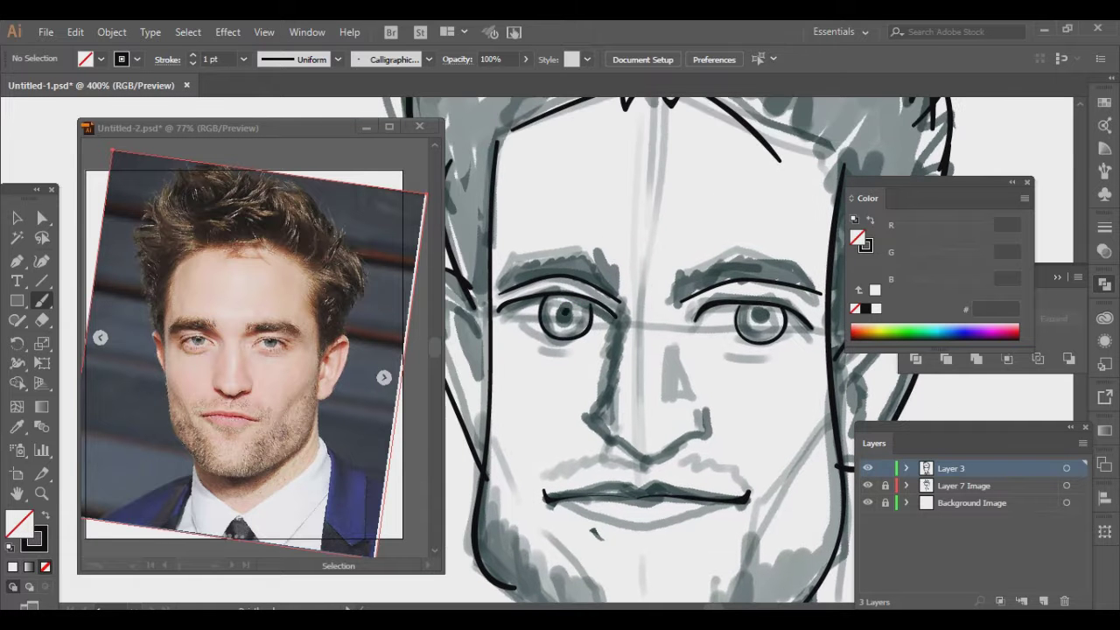
mouse_move(575, 289)
left_mouse_down()
mouse_move(560, 255)
mouse_move(565, 324)
mouse_move(548, 147)
left_mouse_up()
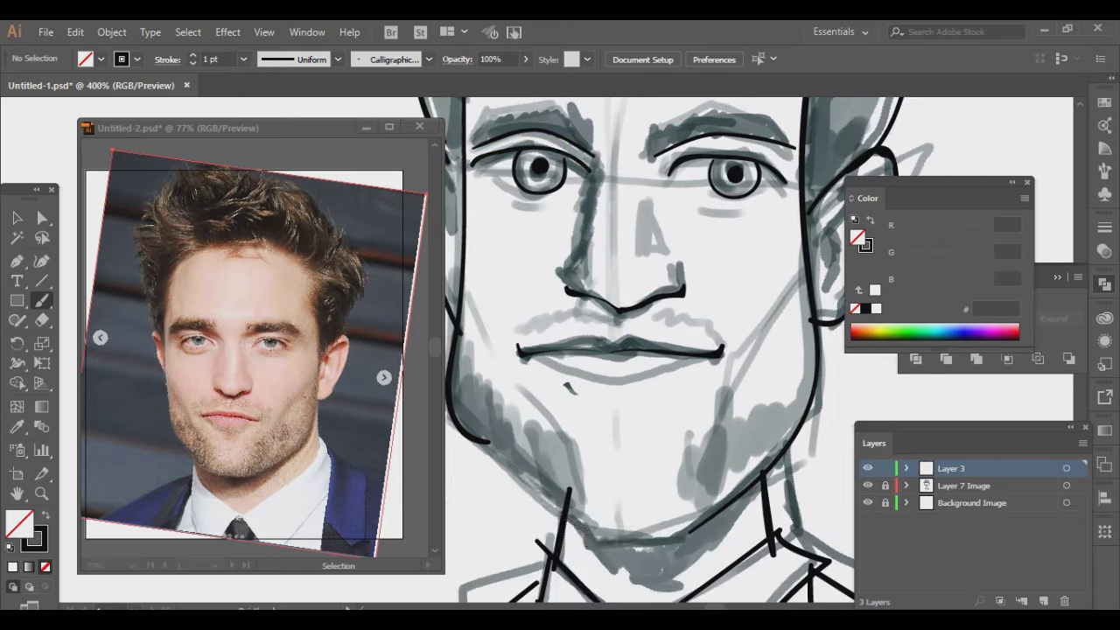
Step: Redraw the jaw on the face's left side and carry the line across the bottom of the chin
left_click_drag(565, 519, 685, 548)
left_click_drag(612, 403, 653, 347)
left_click(665, 484, "ctrl")
key("ctrl+shift+a")
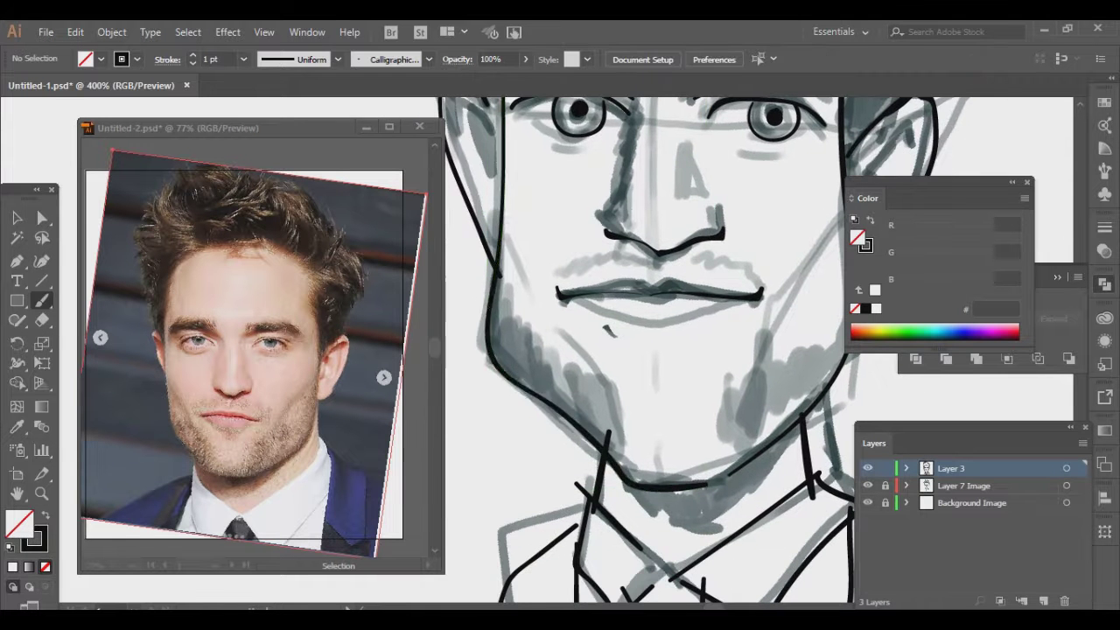
Step: Reshape the right side of the face outline with a more angular jaw corner running down to the chin
mouse_move(768, 440)
left_mouse_down()
mouse_move(708, 447)
mouse_move(673, 516)
mouse_move(674, 442)
mouse_move(797, 510)
left_mouse_up()
key("v")
left_click_drag(665, 350, 556, 301)
left_click(647, 350, "ctrl")
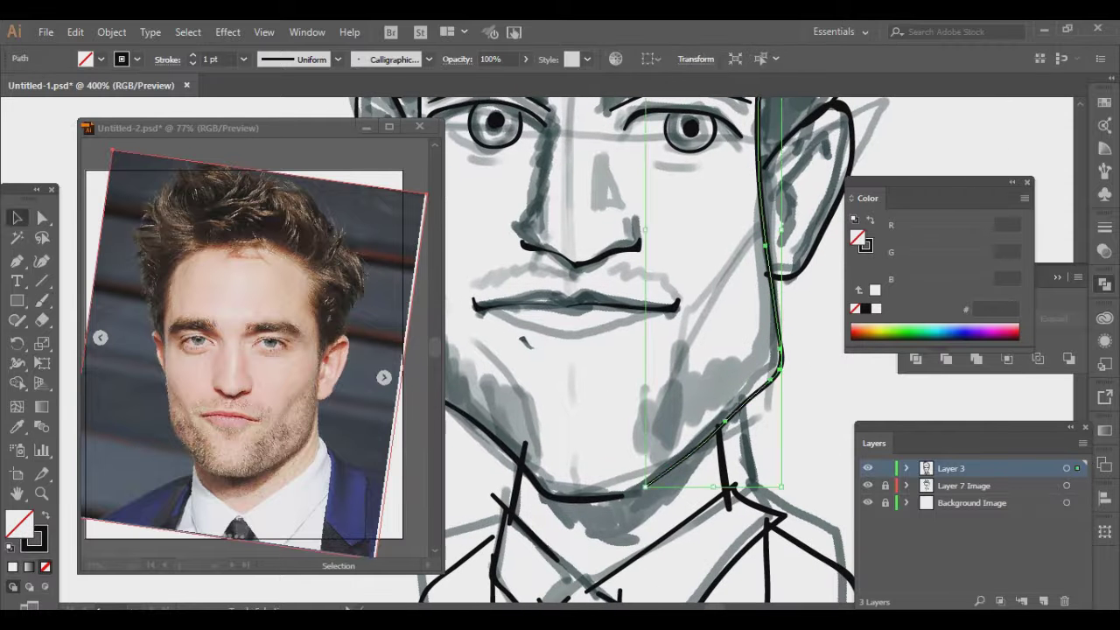
key("ctrl+shift+a")
Step: Ink the inner folds of both ears and the outer lower lid lines of both eyes
mouse_move(647, 350)
left_mouse_down()
mouse_move(700, 482)
mouse_move(542, 437)
mouse_move(518, 448)
left_mouse_up()
left_click_drag(696, 333, 766, 288)
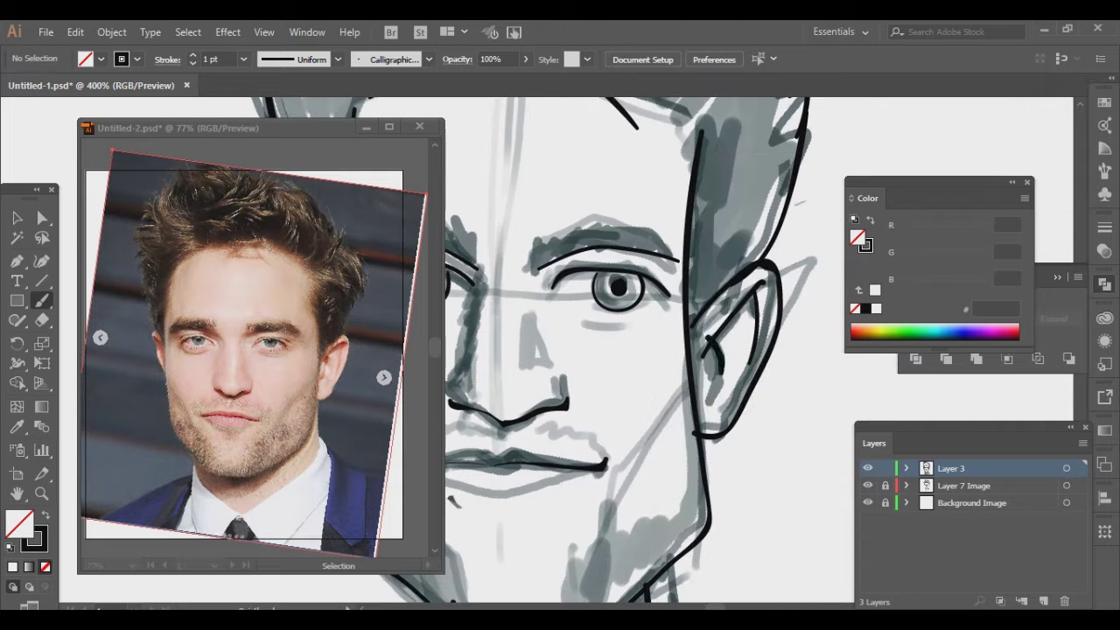
left_click_drag(648, 350, 748, 324)
left_click_drag(648, 350, 722, 441)
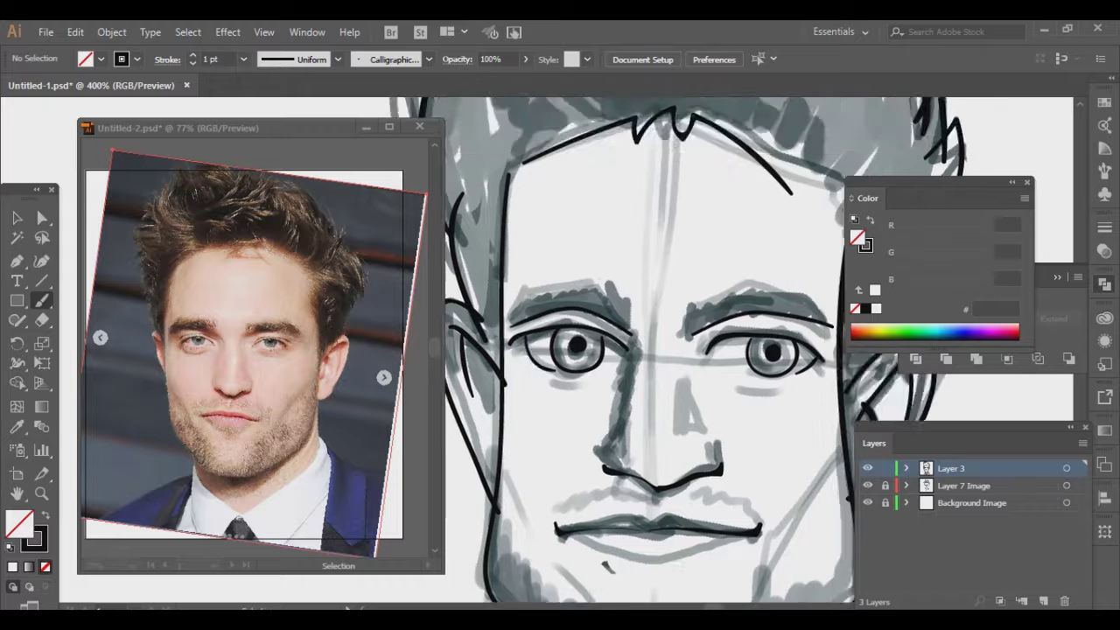
Step: Select the mouth strokes and scale them slightly narrower
key("ctrl+minus")
key("ctrl+minus")
key("ctrl+plus")
key("v")
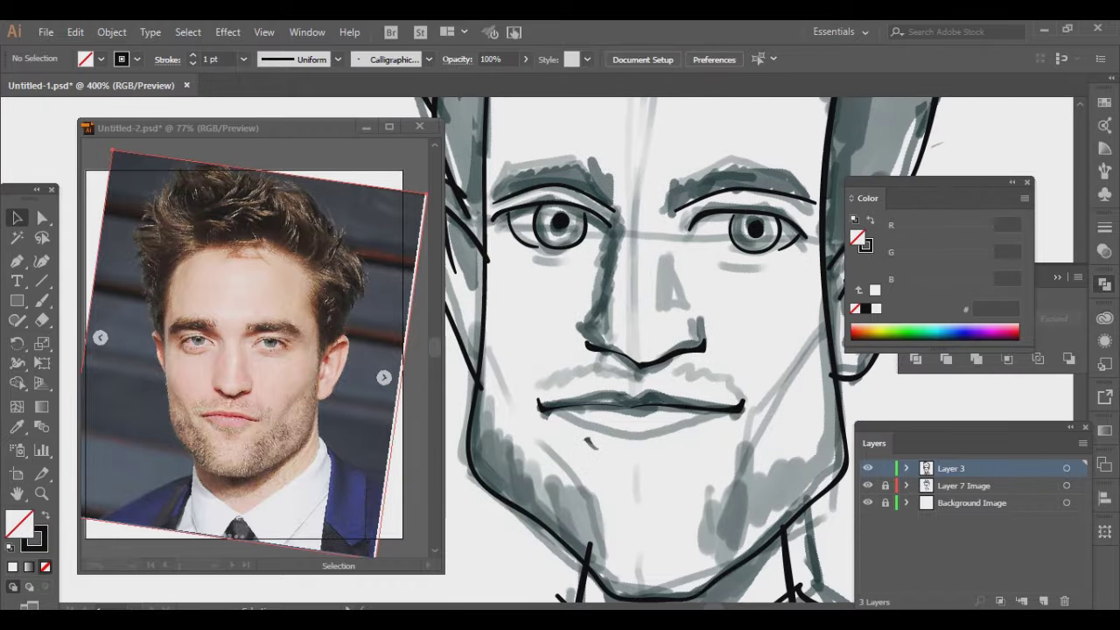
left_click(731, 405)
left_click_drag(730, 405, 742, 405)
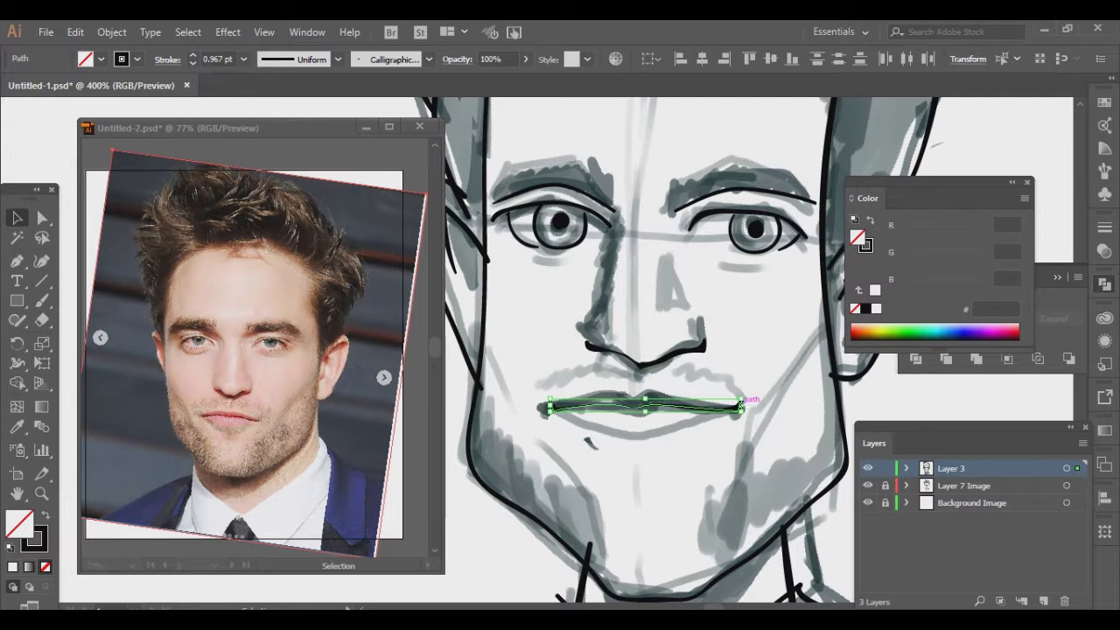
key("b")
key("ctrl+shift+a")
Step: Select the iris outlines of the eyes and redraw the left iris with a cleaner curve
scroll(665, 350, "up", 2)
left_click(546, 245, "ctrl")
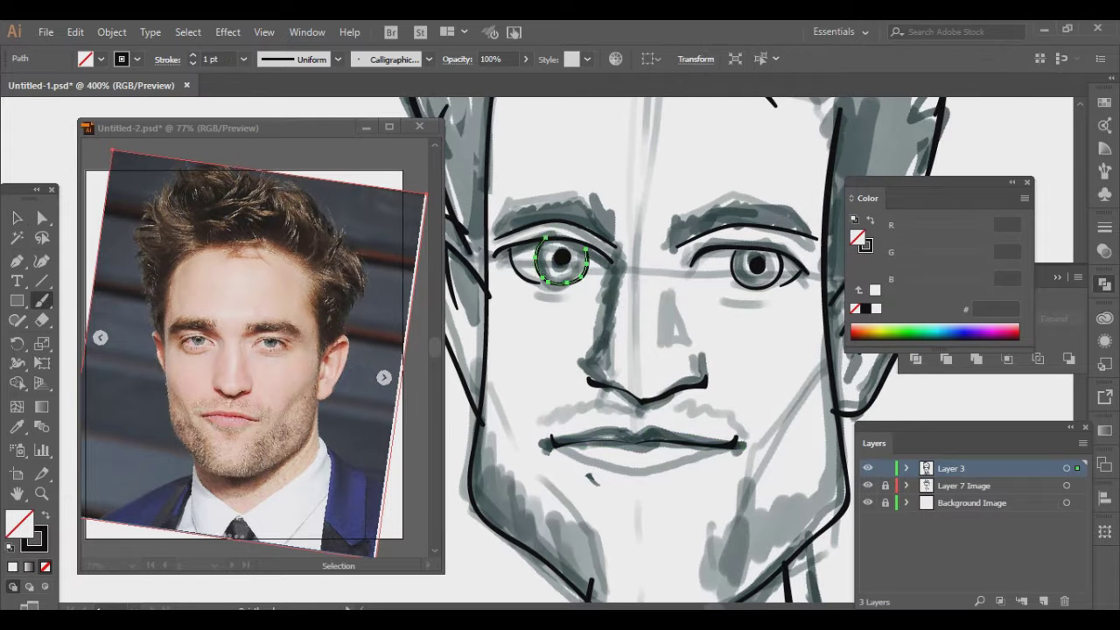
left_click_drag(580, 241, 572, 281)
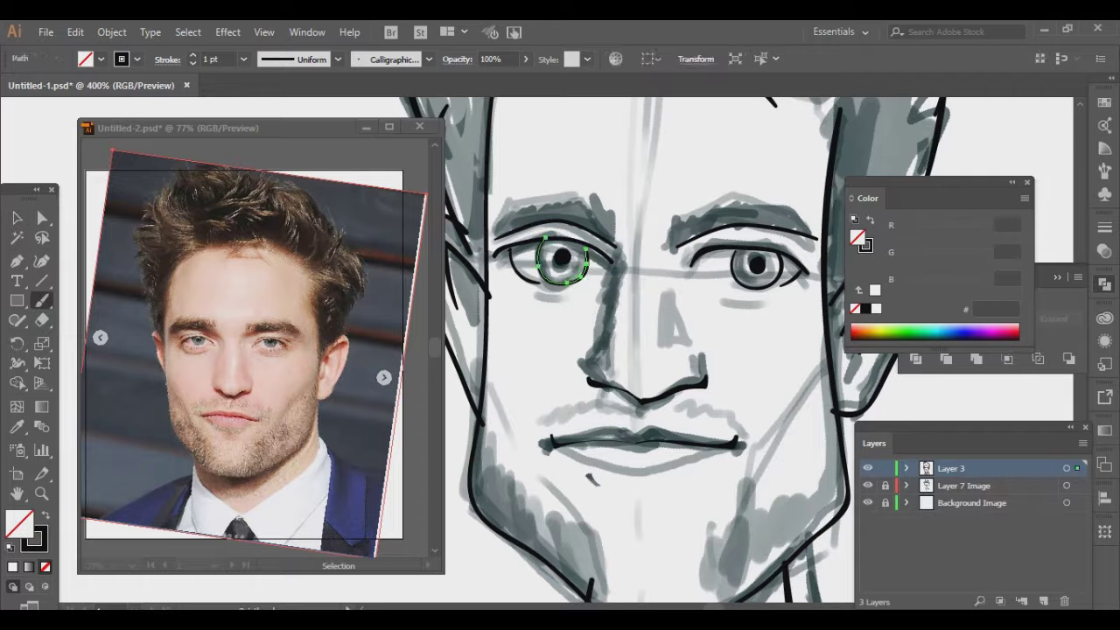
key("ctrl+shift+a")
left_click(769, 262, "ctrl")
key("ctrl+shift+a")
left_click(560, 273, "ctrl")
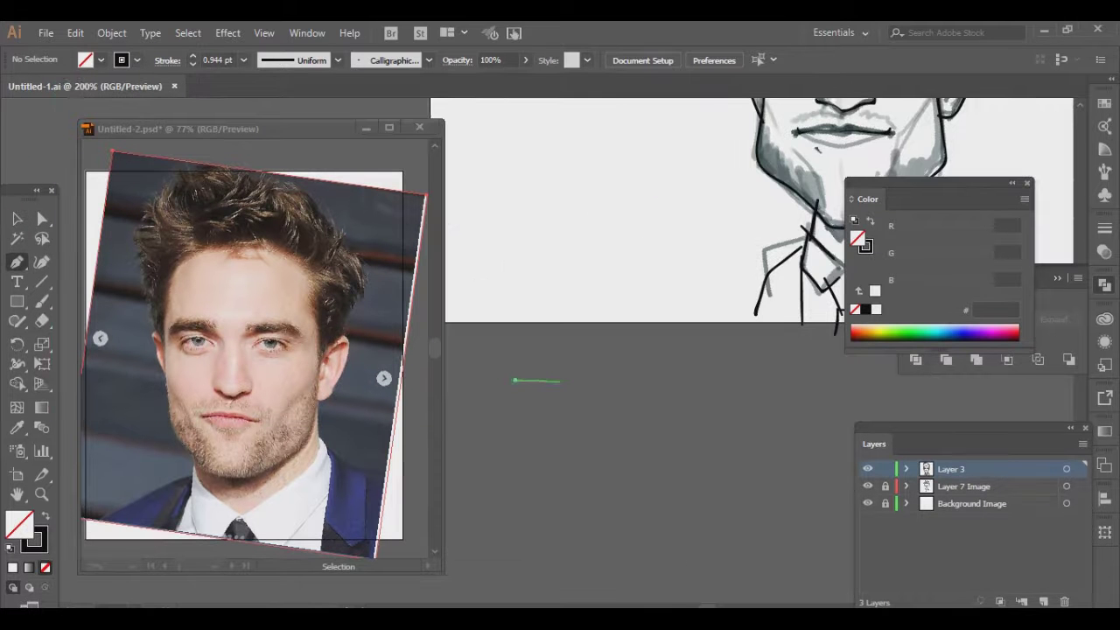
Step: Draw a straight horizontal line with the Pen tool across the base of the bust near the artboard's lower edge
left_click(643, 379)
mouse_move(525, 399)
left_mouse_down()
mouse_move(665, 330)
mouse_move(534, 370)
left_mouse_up()
key("ctrl+shift+a")
scroll(648, 350, "up", 5)
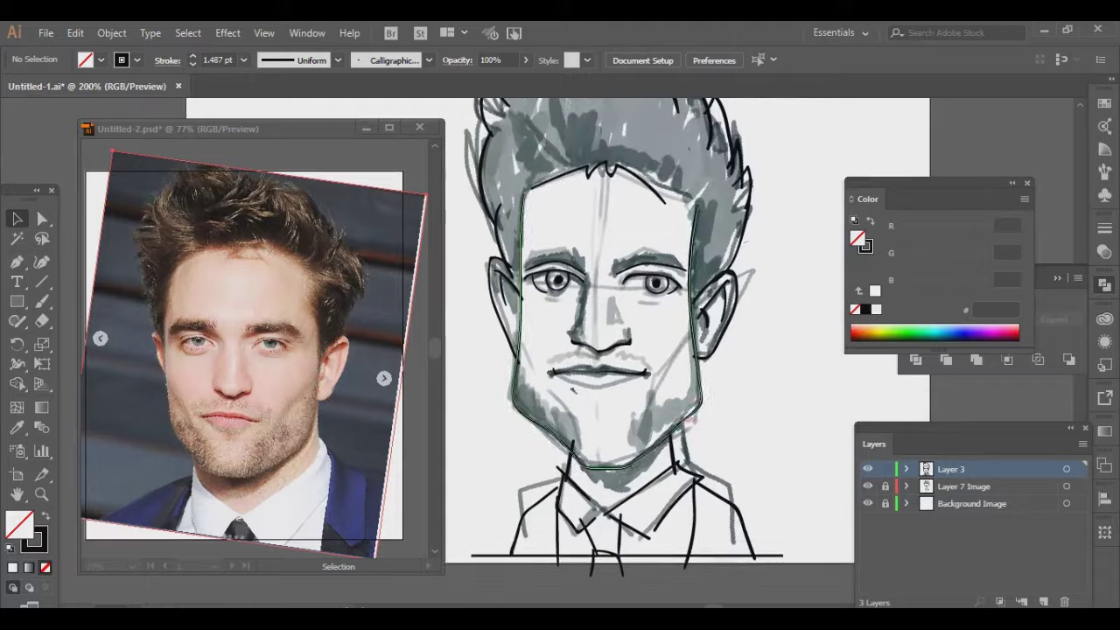
Step: Outline both eyebrows with the brush, following the sketched shapes
scroll(534, 278, "up", 3)
key("b")
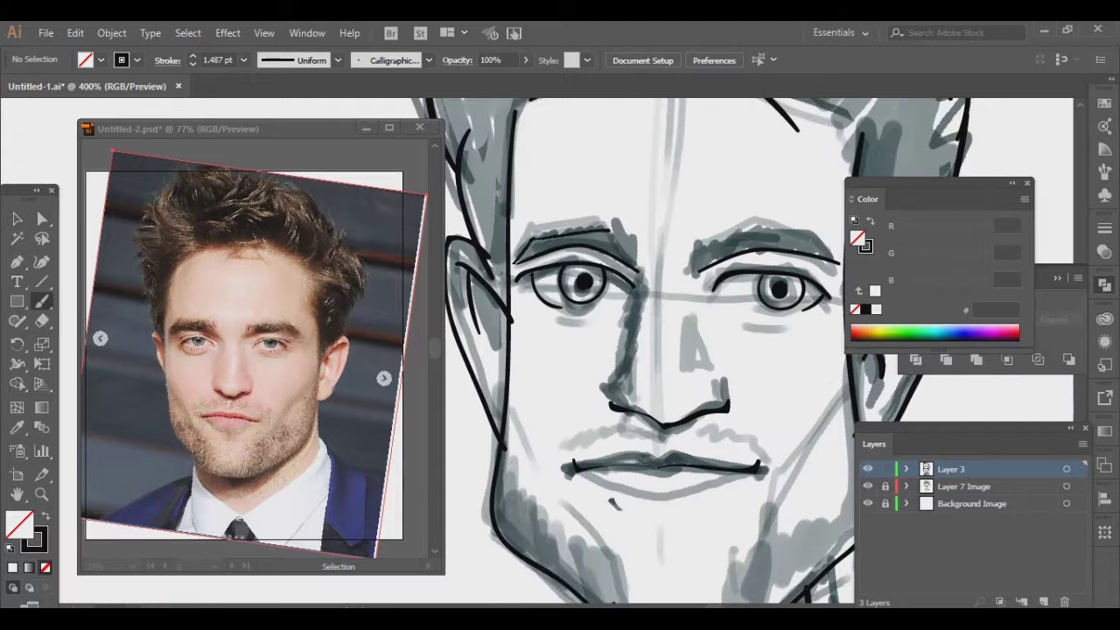
left_click_drag(529, 243, 586, 231)
left_click_drag(648, 350, 547, 380)
mouse_move(592, 304)
left_mouse_down()
mouse_move(599, 272)
mouse_move(702, 259)
left_mouse_up()
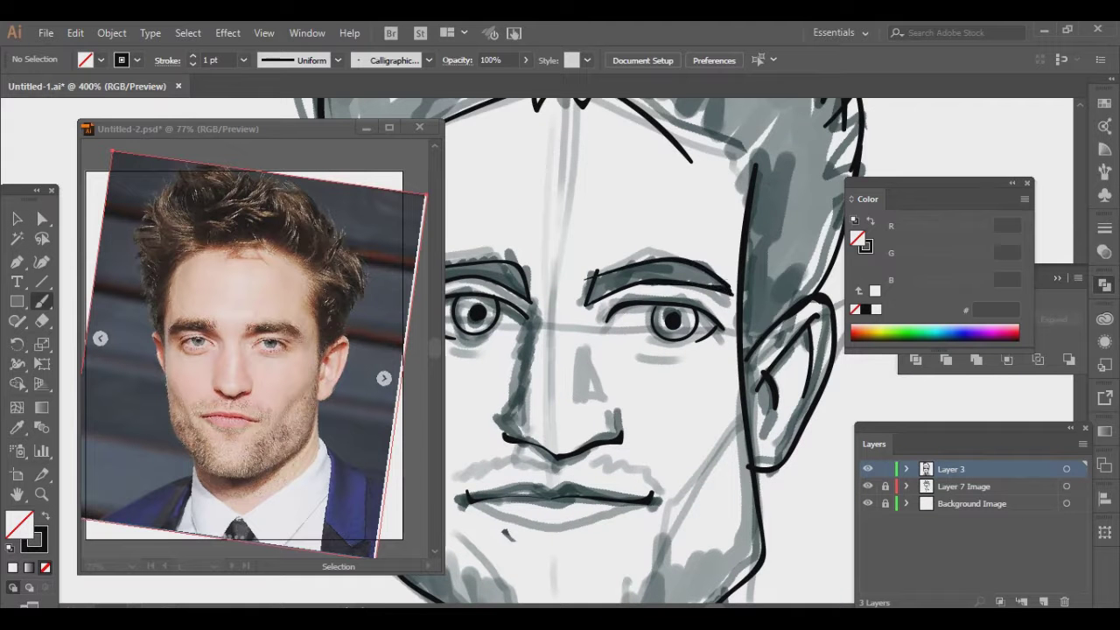
Step: Extend the hairline to meet the face outline at both temples, and ink the wing of the right nostril
mouse_move(543, 393)
left_mouse_down()
mouse_move(674, 287)
mouse_move(643, 311)
mouse_move(659, 530)
left_mouse_up()
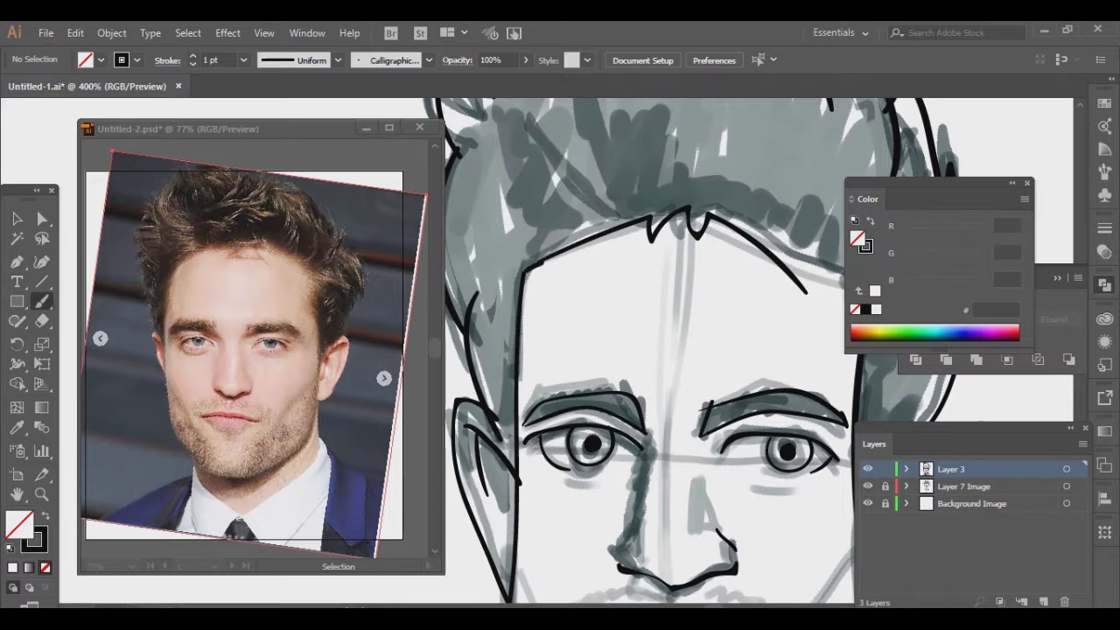
scroll(647, 350, "up", 5)
scroll(647, 350, "down", 4)
scroll(647, 350, "right", 2)
key("v")
left_click(652, 328)
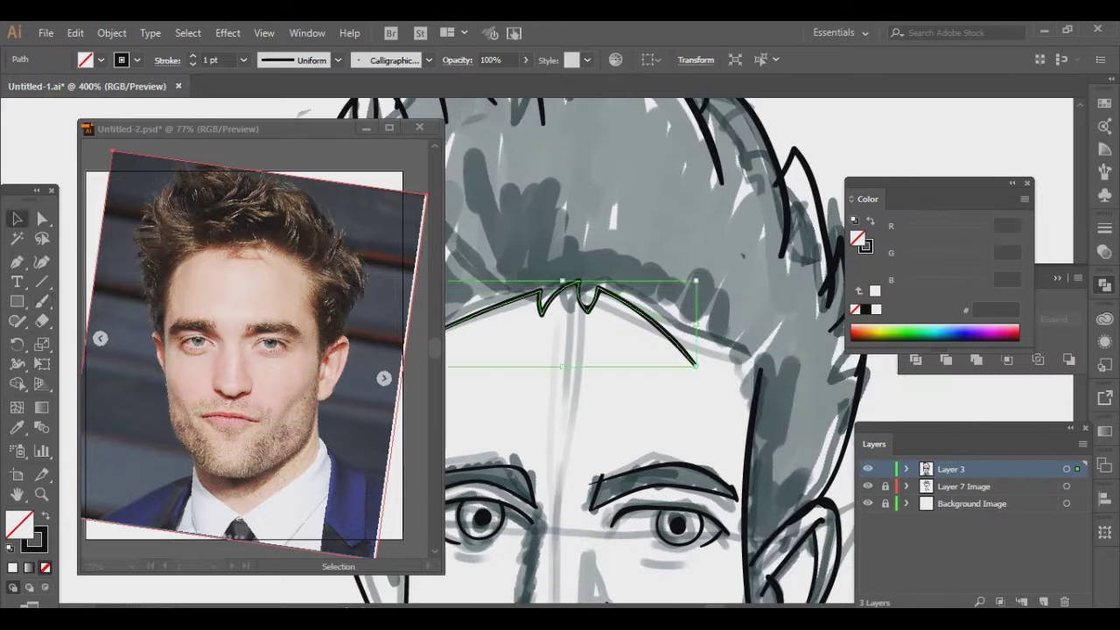
key("b")
key("ctrl+shift+a")
scroll(648, 350, "down", 5)
scroll(647, 350, "up", 2)
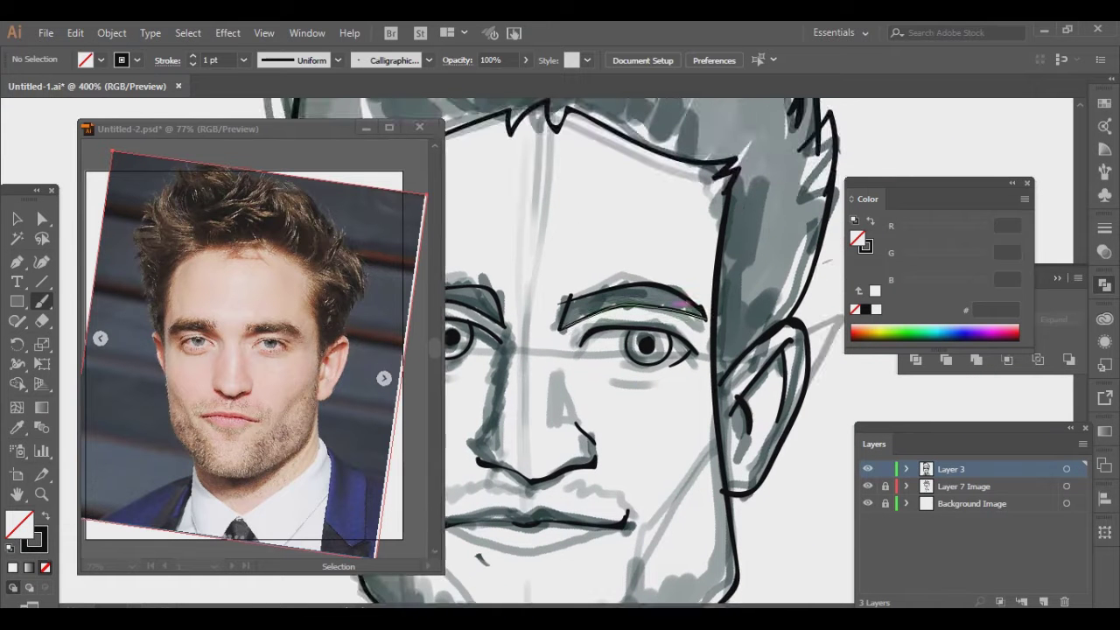
Step: Redraw the outer lower lid line of the left eye
scroll(648, 350, "down", 3)
scroll(648, 350, "left", 3)
scroll(647, 350, "up", 1)
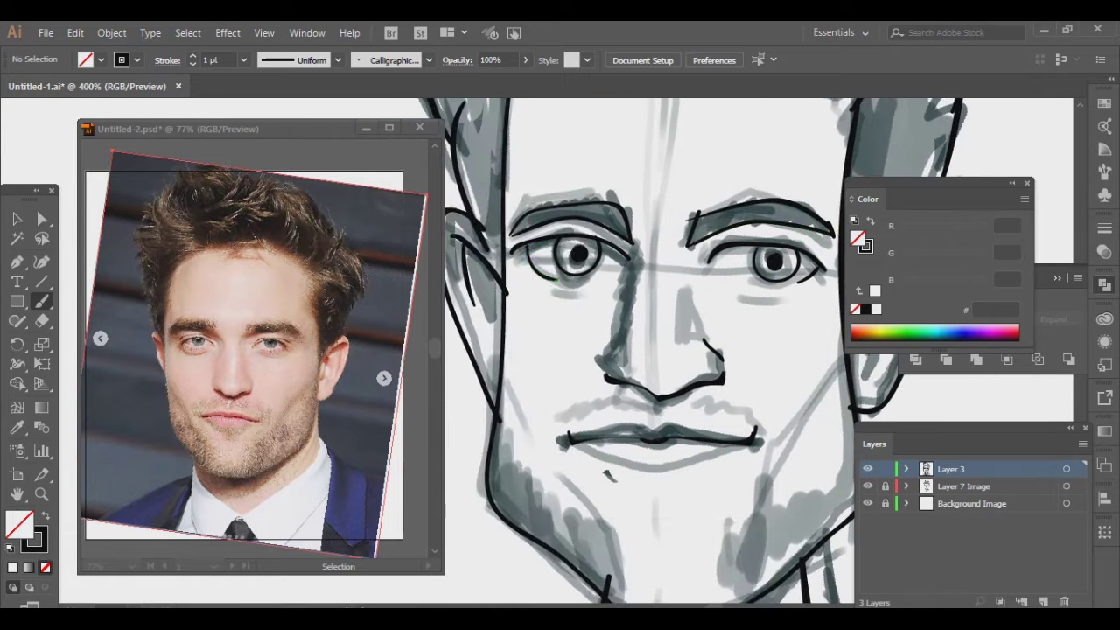
left_click_drag(525, 254, 553, 278)
Step: Redraw the inner and outer edges of the right collar wing up to the neck
scroll(648, 350, "up", 2)
scroll(665, 350, "down", 5)
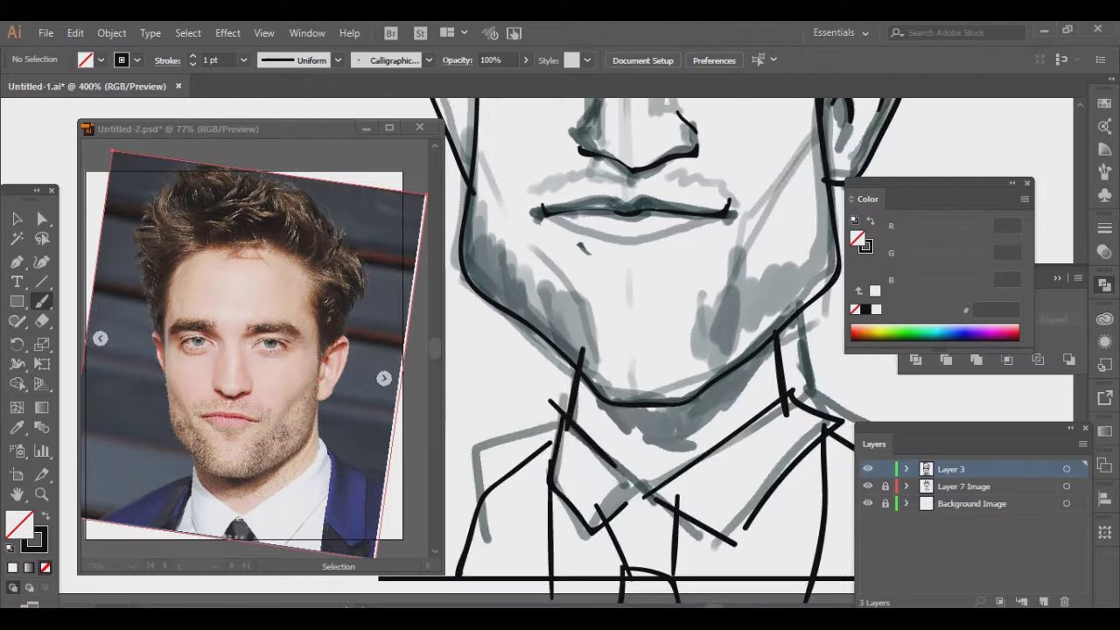
scroll(665, 350, "down", 5)
scroll(665, 350, "up", 2)
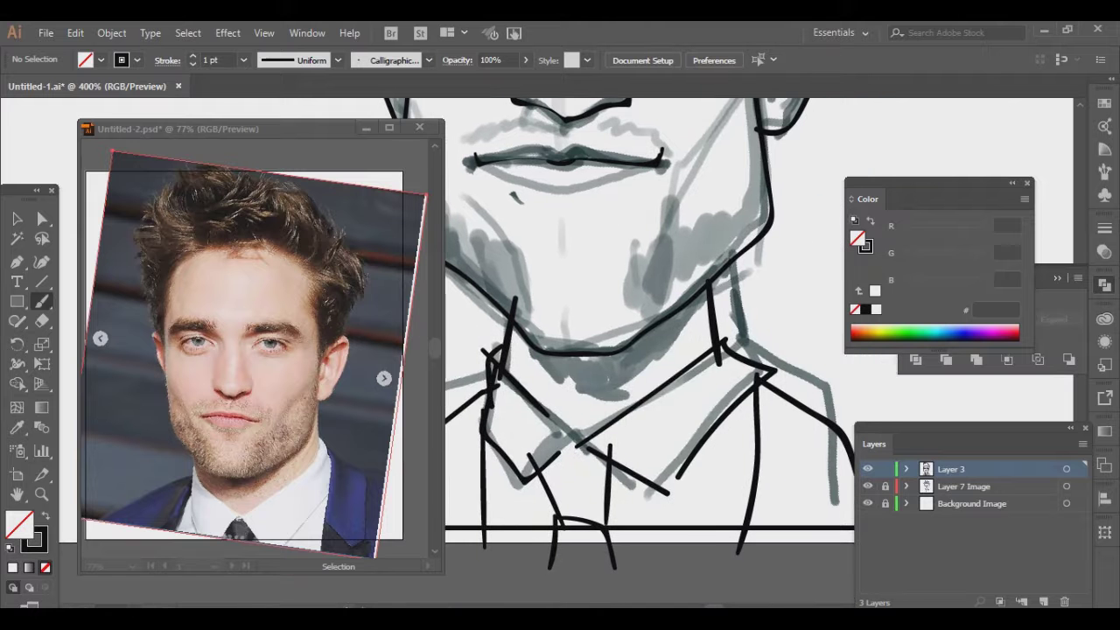
left_click_drag(609, 449, 700, 374)
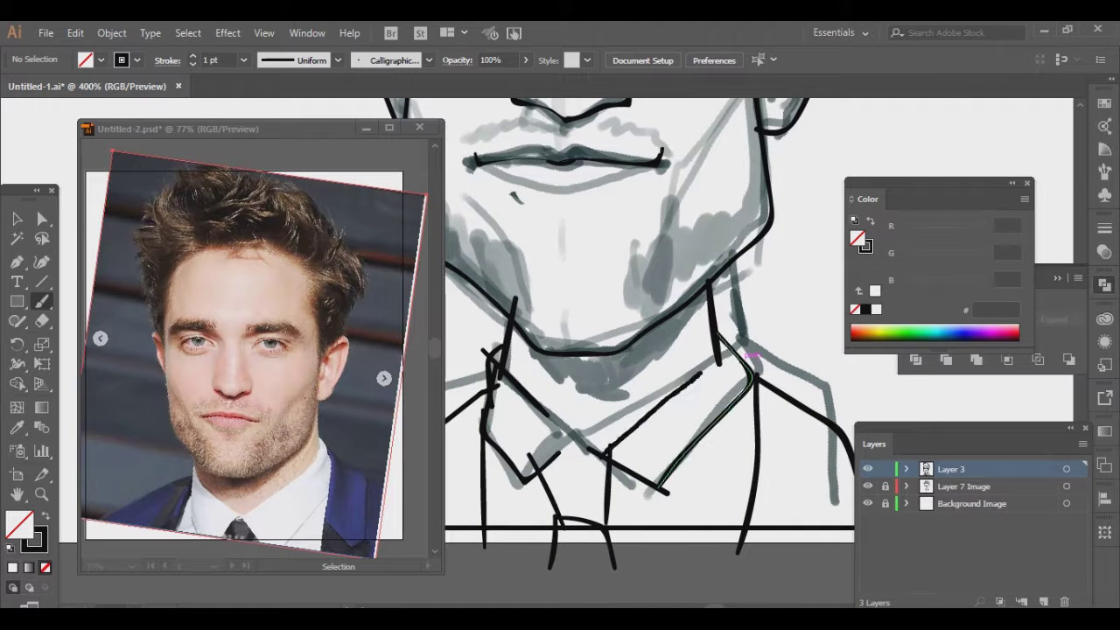
scroll(750, 356, "up", 1)
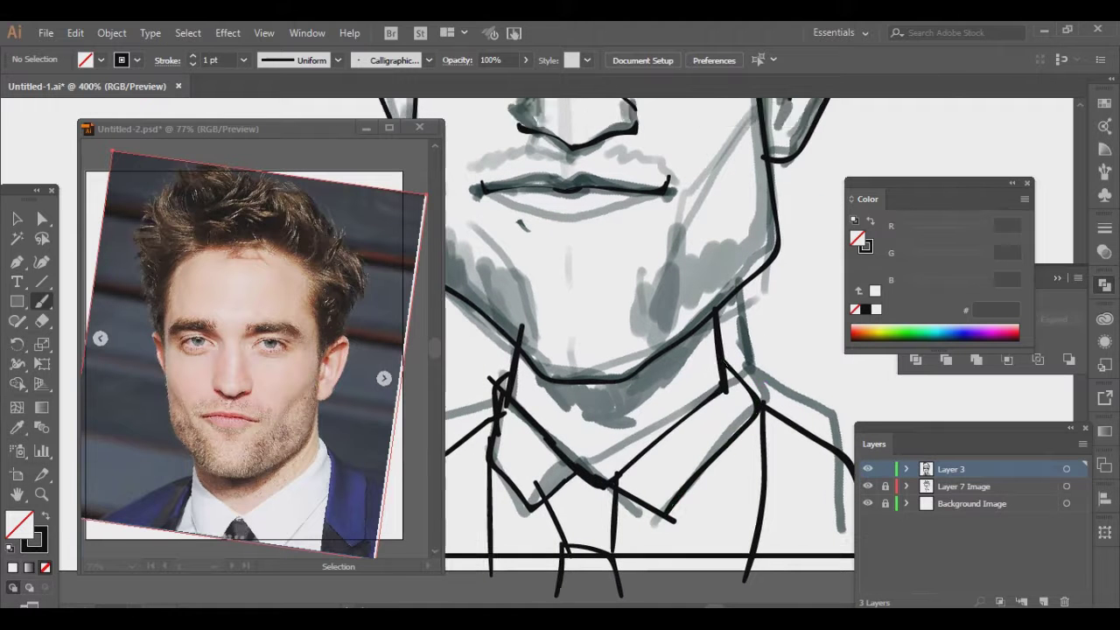
Step: Redraw the left collar wing with a continuous inner edge and a curved line from its tip to the collar crossing
scroll(648, 350, "down", 2)
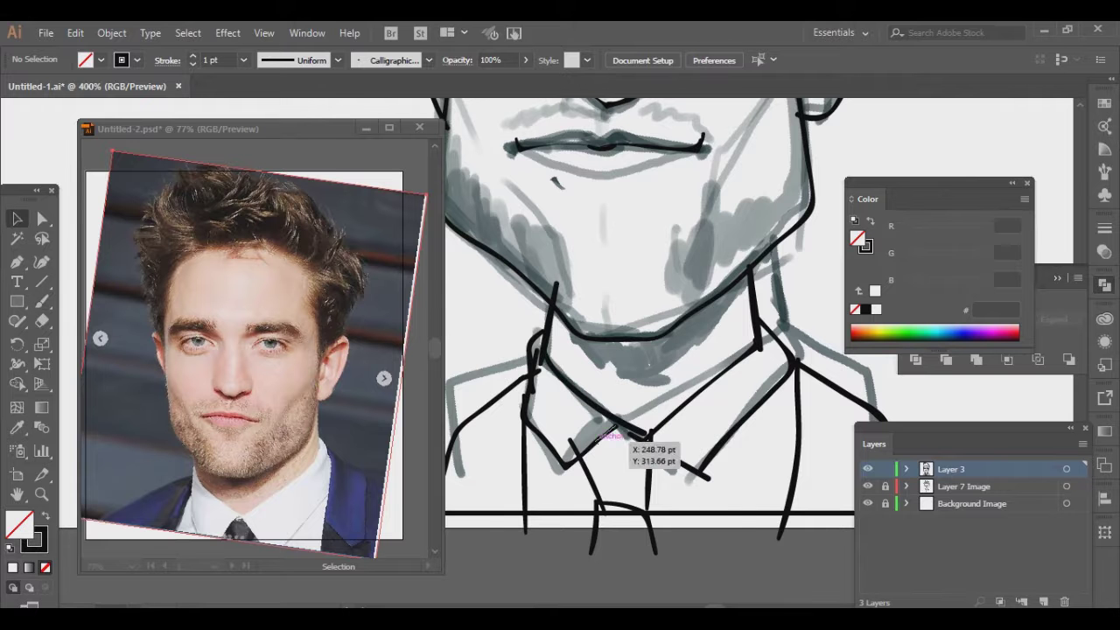
mouse_move(535, 352)
left_mouse_down()
mouse_move(569, 464)
mouse_move(656, 429)
left_mouse_up()
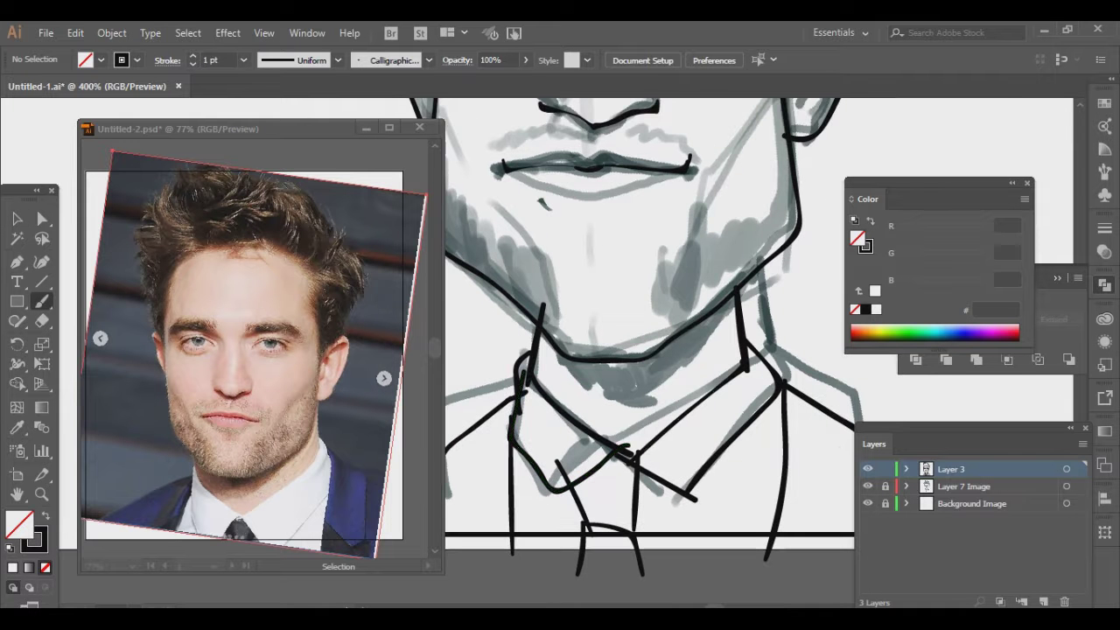
scroll(665, 455, "up", 1)
scroll(665, 455, "right", 1)
Step: Redraw the tip of the left collar wing as a sharp point joined by its outer edge and the curve to the crossing
left_click(649, 479)
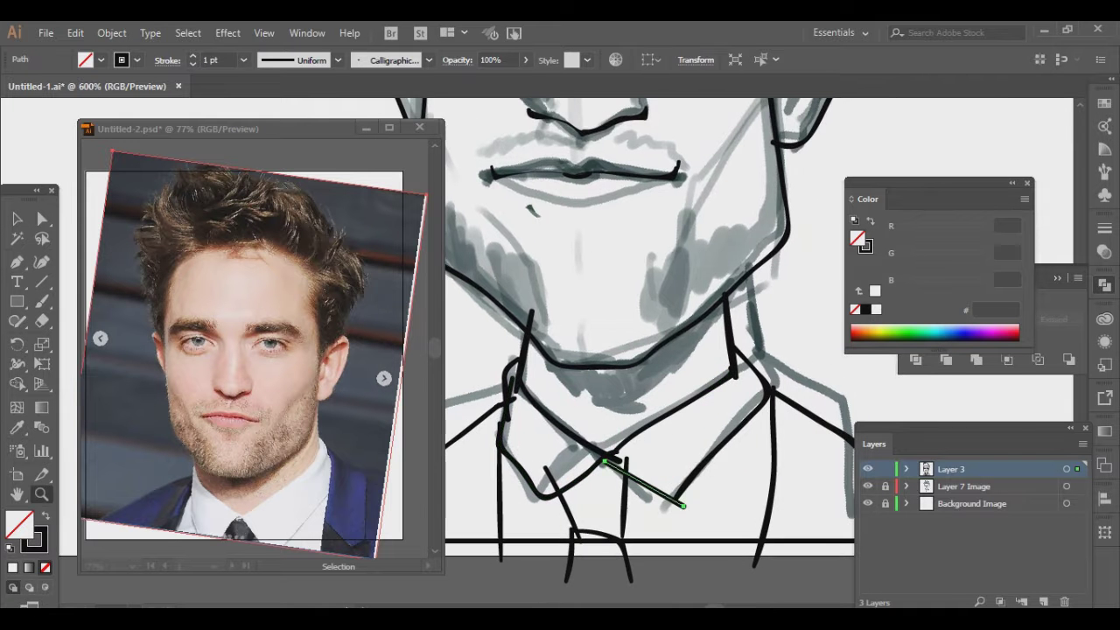
key("ctrl+plus")
key("b")
left_click(493, 352, "ctrl")
key("ctrl+shift+a")
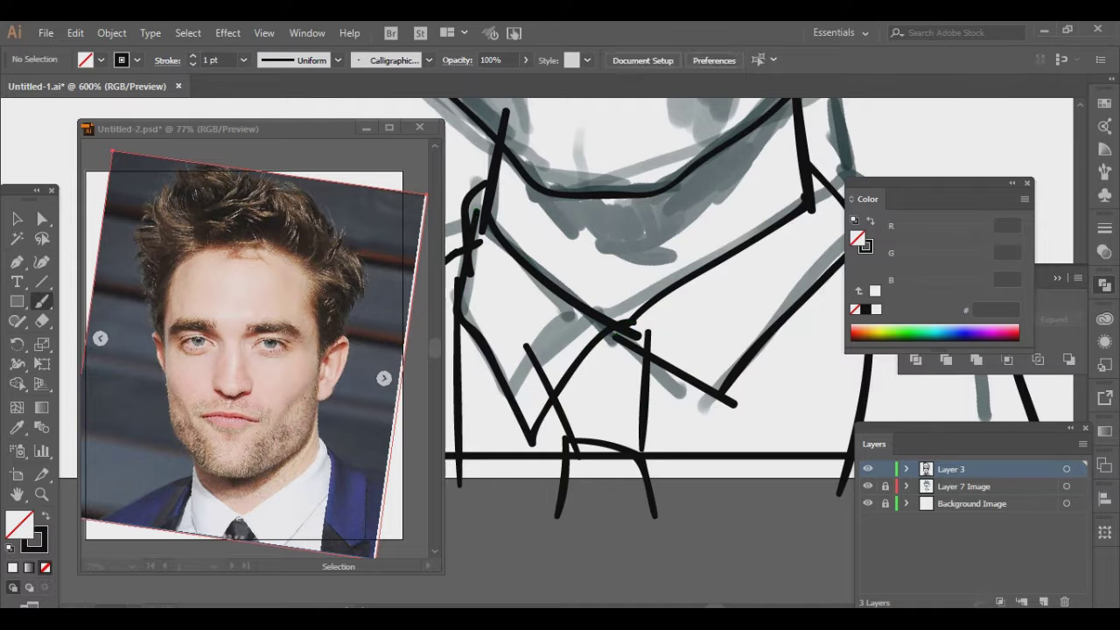
Step: Replace the outer and lower edges of the right collar wing with curved lines that meet at a pointed tip
left_click(678, 368, "ctrl")
key("ctrl+plus")
key("Delete")
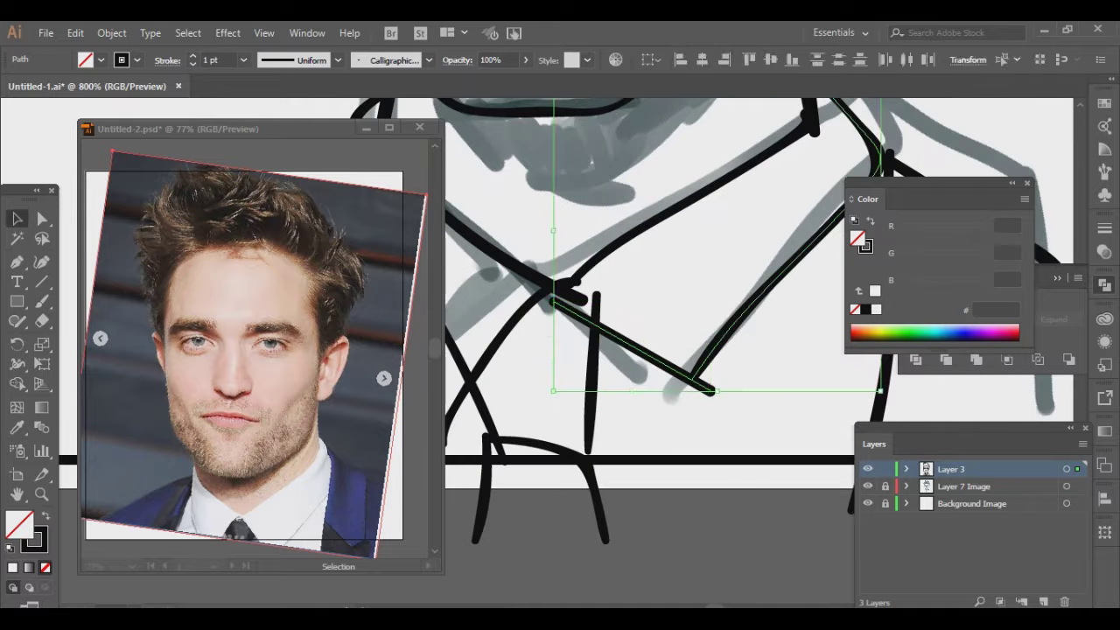
key("ctrl+minus")
key("ctrl+minus")
left_click_drag(546, 361, 654, 235)
Step: Duplicate Layer 3 with its line art, hide the original layer and select all paths on the copy
key("ctrl+minus")
key("ctrl+minus")
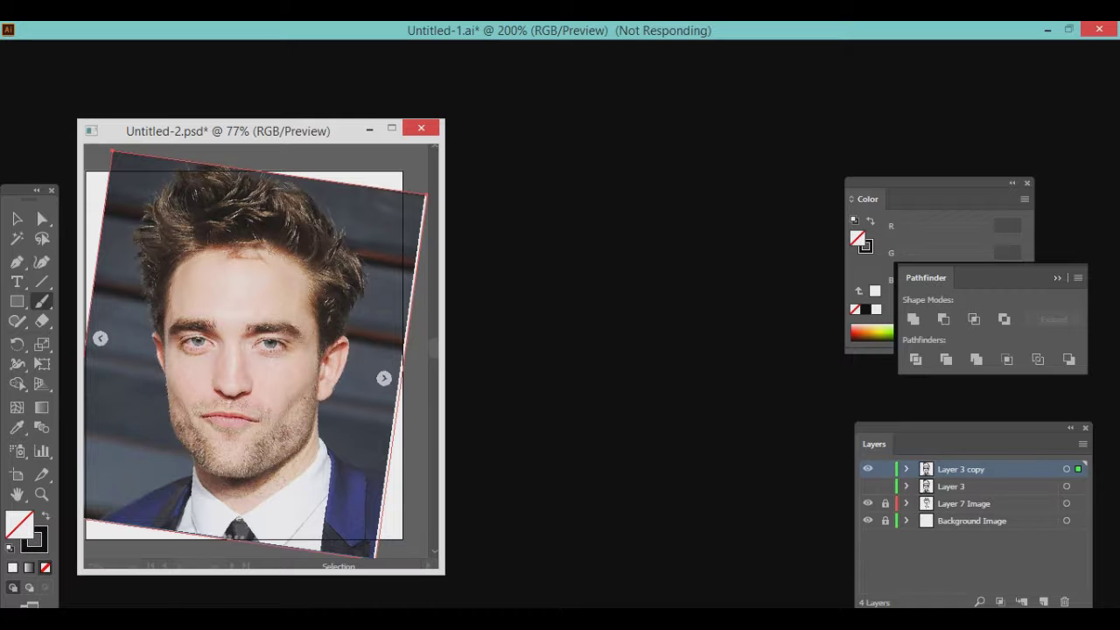
key("alt+o")
key("Escape")
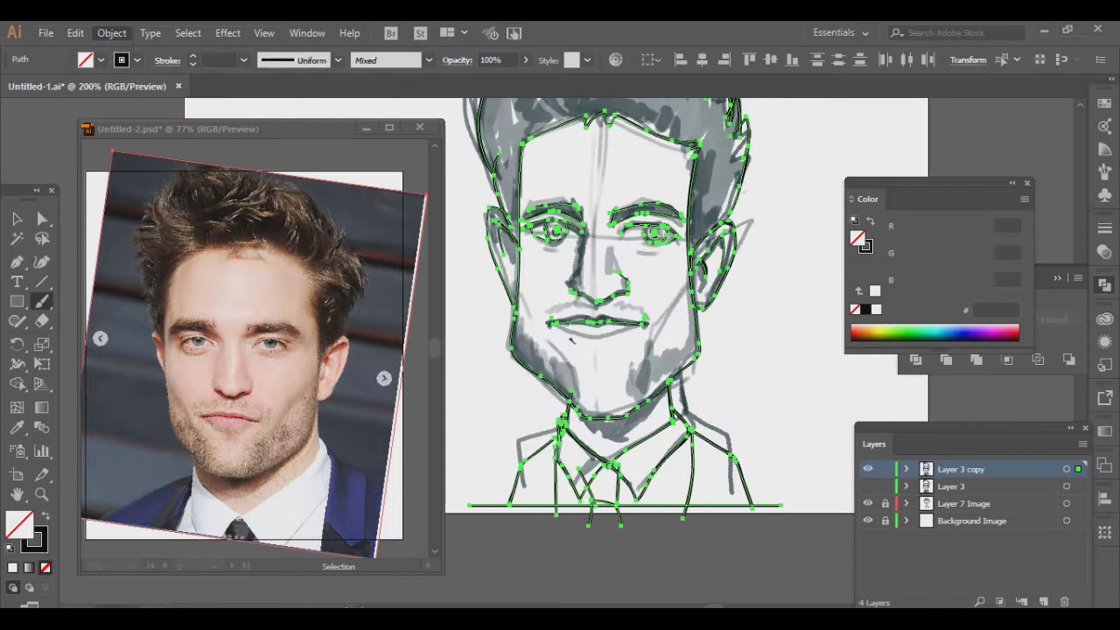
Step: Expand the copied brush strokes into outlines and unite them into black-filled shapes without a stroke
key("ctrl+shift+F9")
key("shift+x")
key("ctrl+plus")
key("ctrl+plus")
key("ctrl+plus")
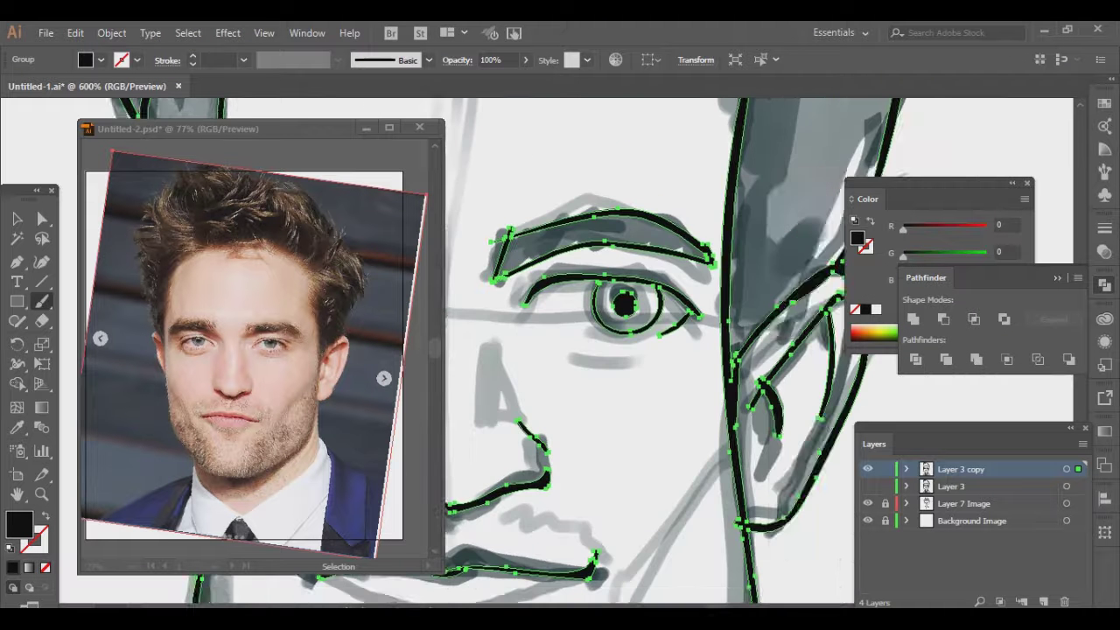
Step: Reshape the nose outline with the Pencil tool so the line swells around the nostril corners
scroll(648, 350, "left", 4)
key("n")
left_click(639, 456, "ctrl")
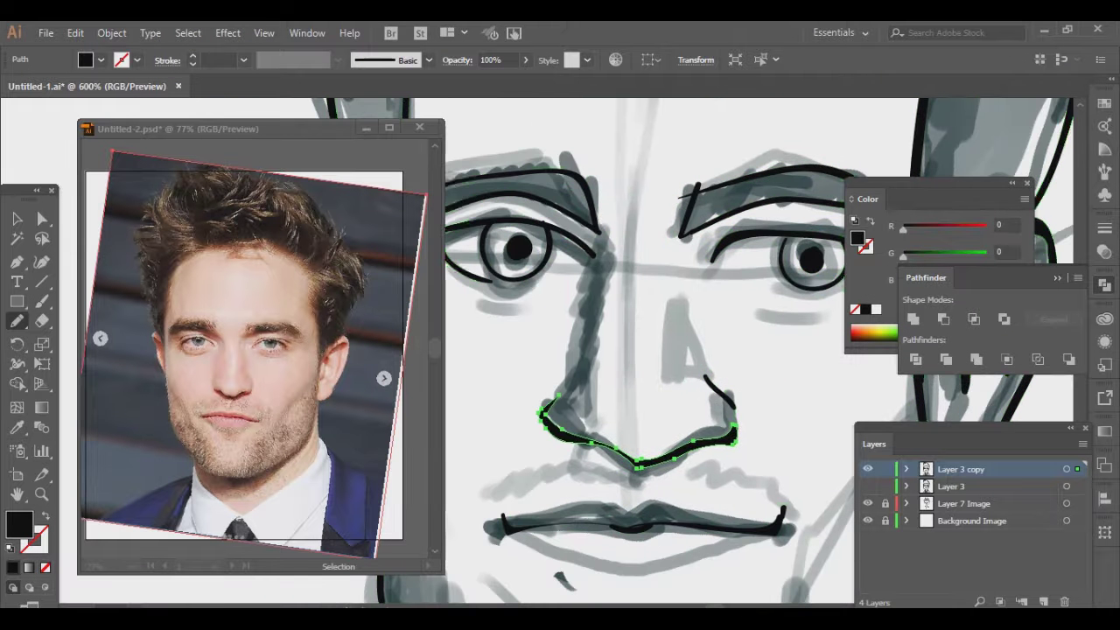
scroll(648, 350, "right", 1)
scroll(647, 350, "down", 2)
key("ctrl+a")
scroll(648, 350, "left", 3)
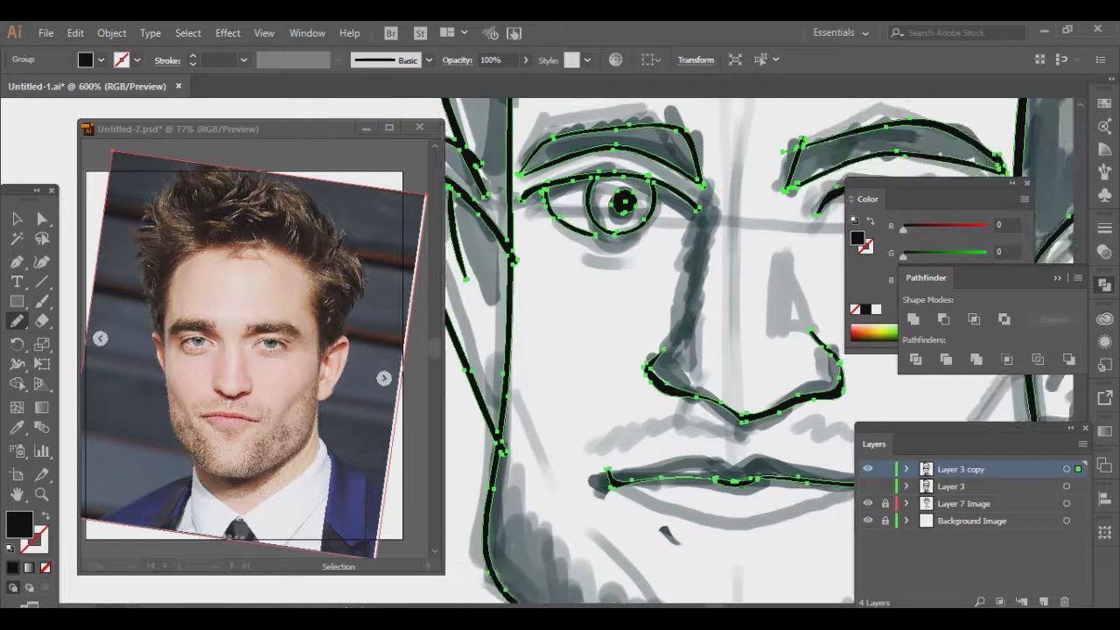
Step: Thicken and smooth the upper lid line at the outer corner of the left eye with the Pencil tool
left_click(643, 219, "ctrl")
scroll(648, 350, "up", 1)
scroll(647, 350, "right", 2)
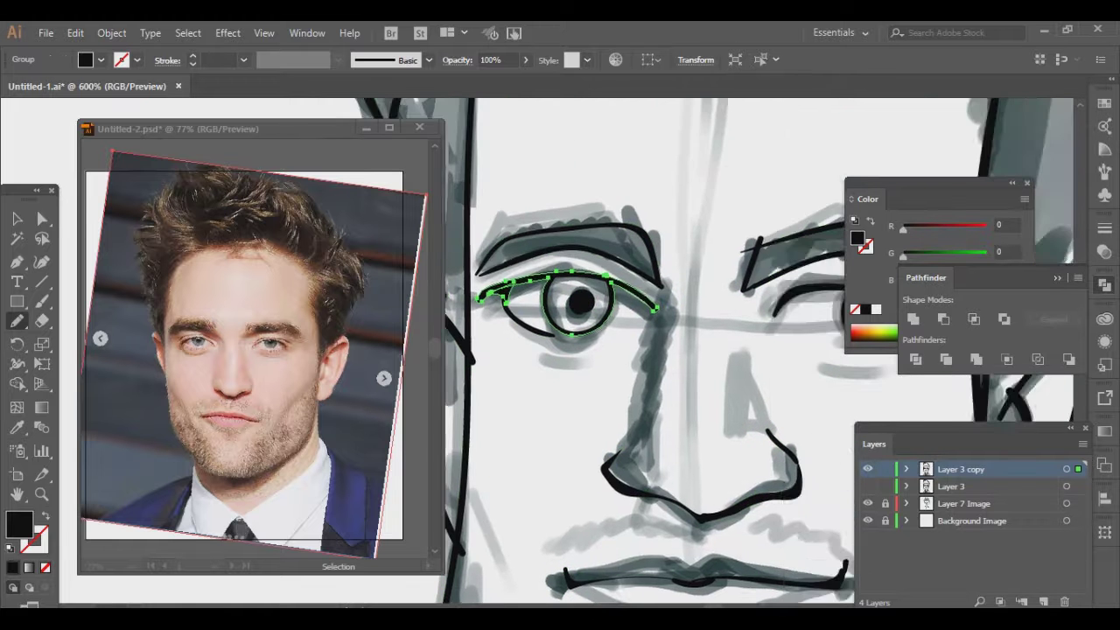
key("ctrl+a")
scroll(648, 350, "left", 3)
left_click(596, 288, "ctrl")
scroll(648, 350, "down", 3)
key("ctrl+a")
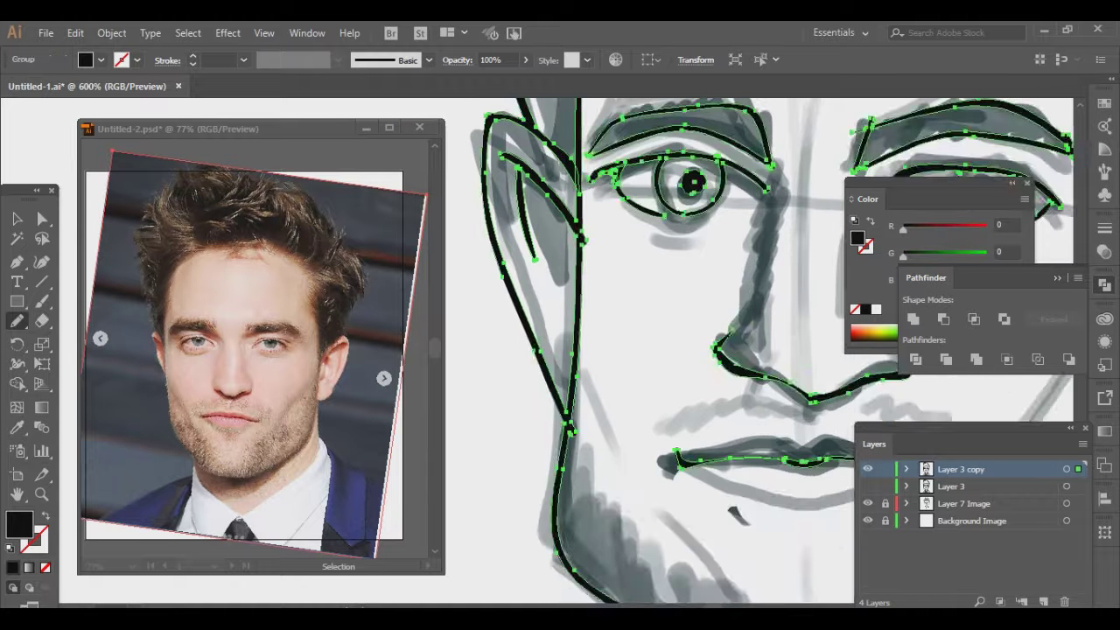
Step: Clean up the junctions between the left ear lines and the face outline
left_click(577, 263, "ctrl")
scroll(647, 350, "up", 3)
scroll(647, 350, "up", 3)
key("ctrl+a")
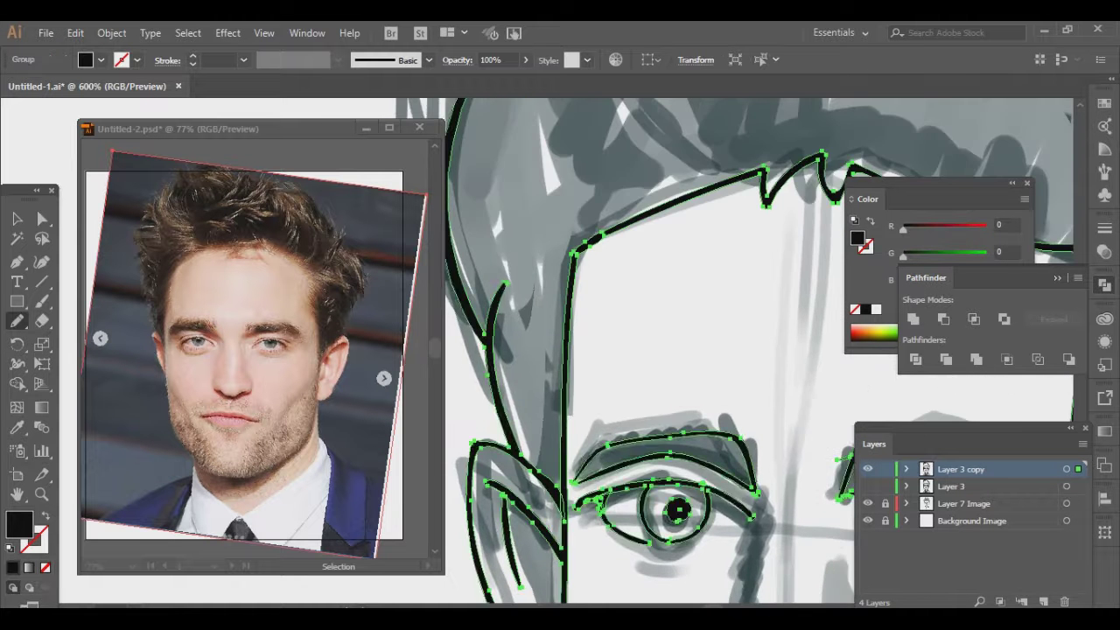
Step: Extend the inner ends of the hair locks on the upper left into longer, tapered curves with the Pencil tool
scroll(648, 350, "up", 2)
left_click(691, 433, "ctrl")
scroll(647, 350, "up", 3)
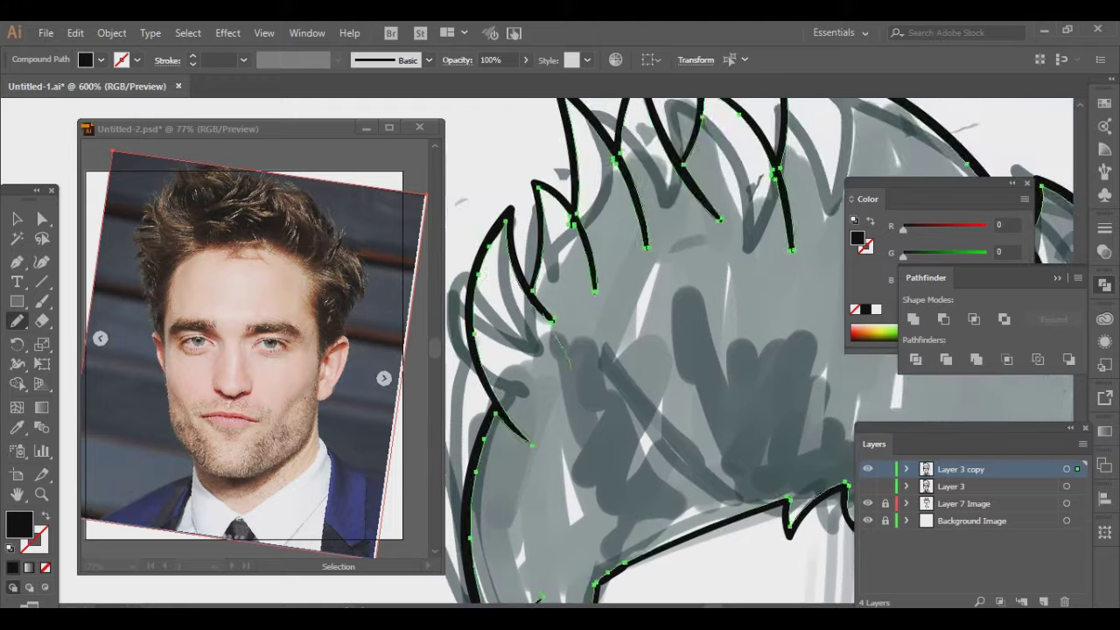
scroll(647, 350, "up", 3)
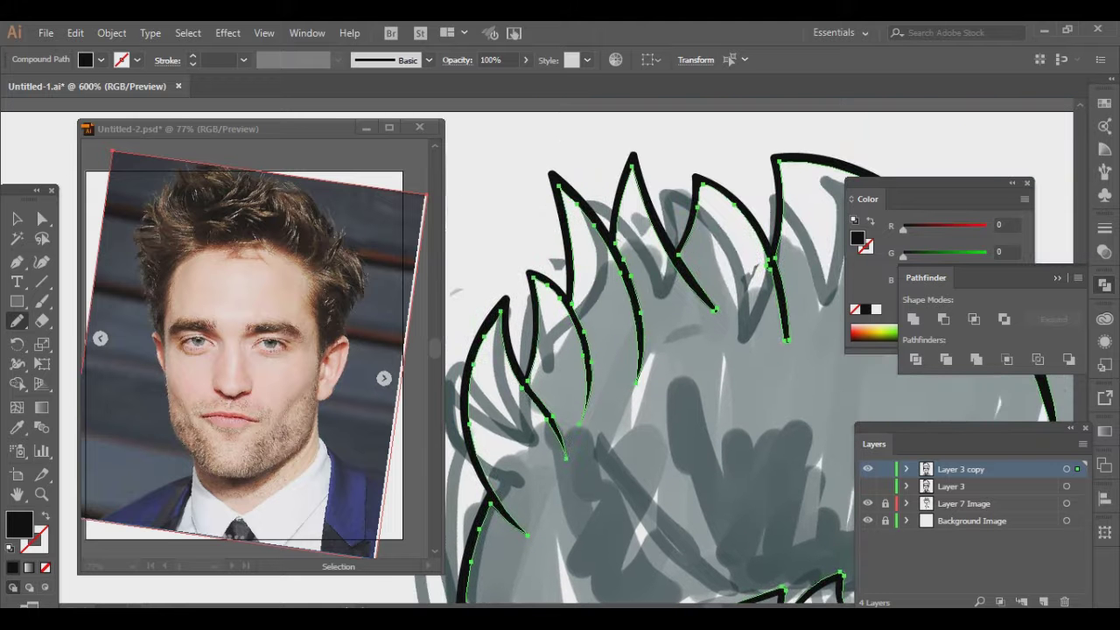
scroll(648, 350, "right", 2)
scroll(647, 350, "down", 1)
left_click_drag(733, 309, 748, 304)
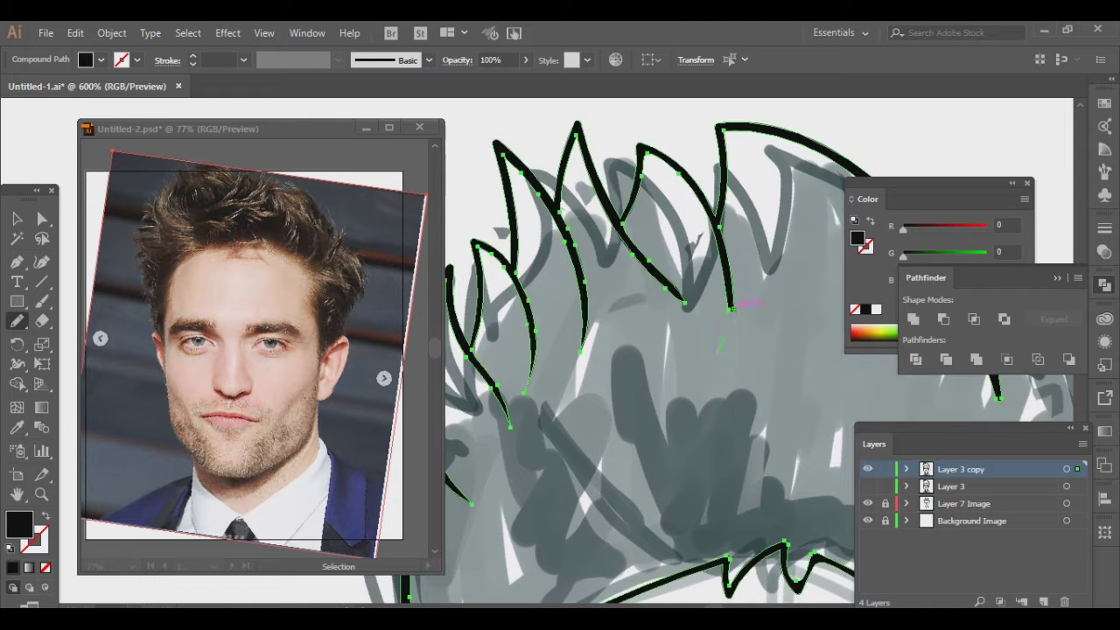
Step: Sharpen the blunt outer tips of the hair spikes on the upper left
scroll(648, 350, "up", 3)
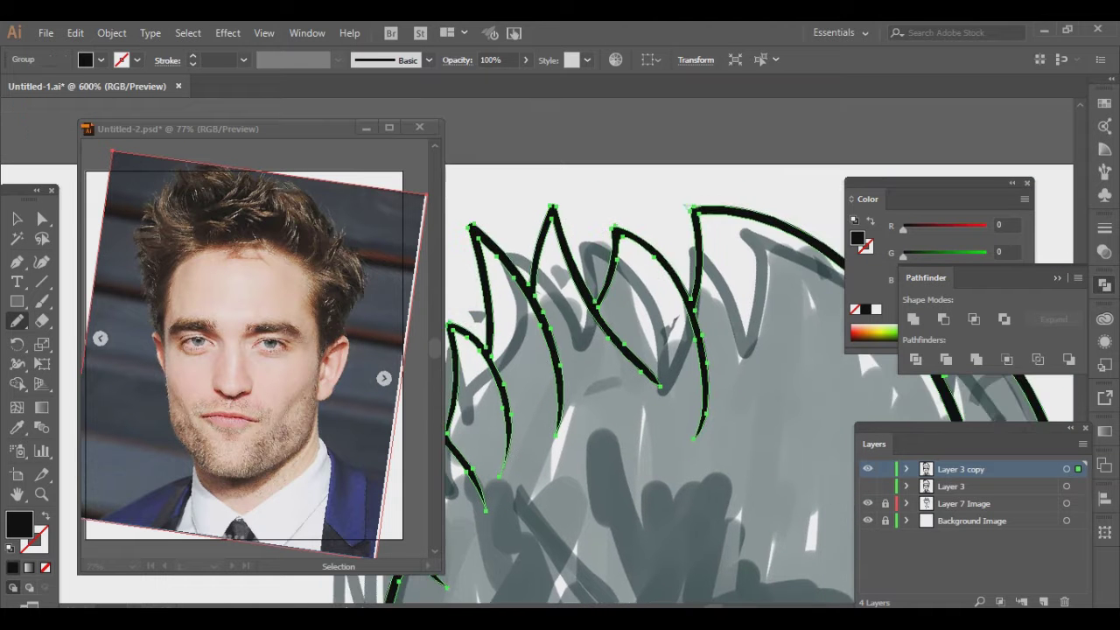
scroll(647, 350, "left", 2)
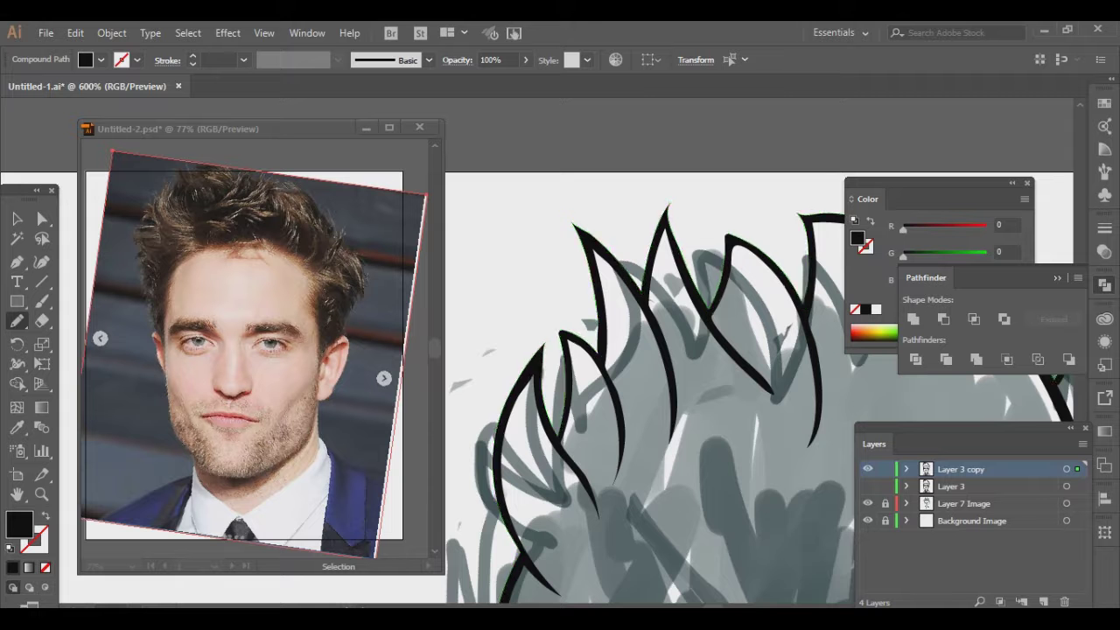
scroll(647, 350, "down", 5)
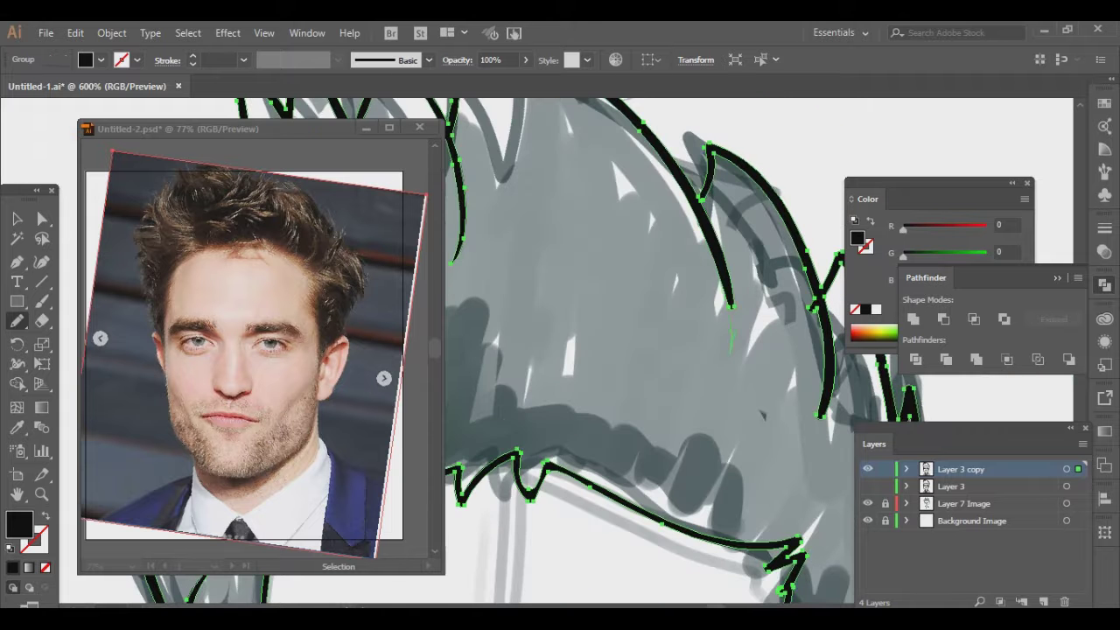
Step: Taper the ends of the right-hand hair locks and thicken the notches between the side spikes
scroll(648, 350, "down", 2)
scroll(647, 350, "right", 3)
scroll(647, 350, "down", 5)
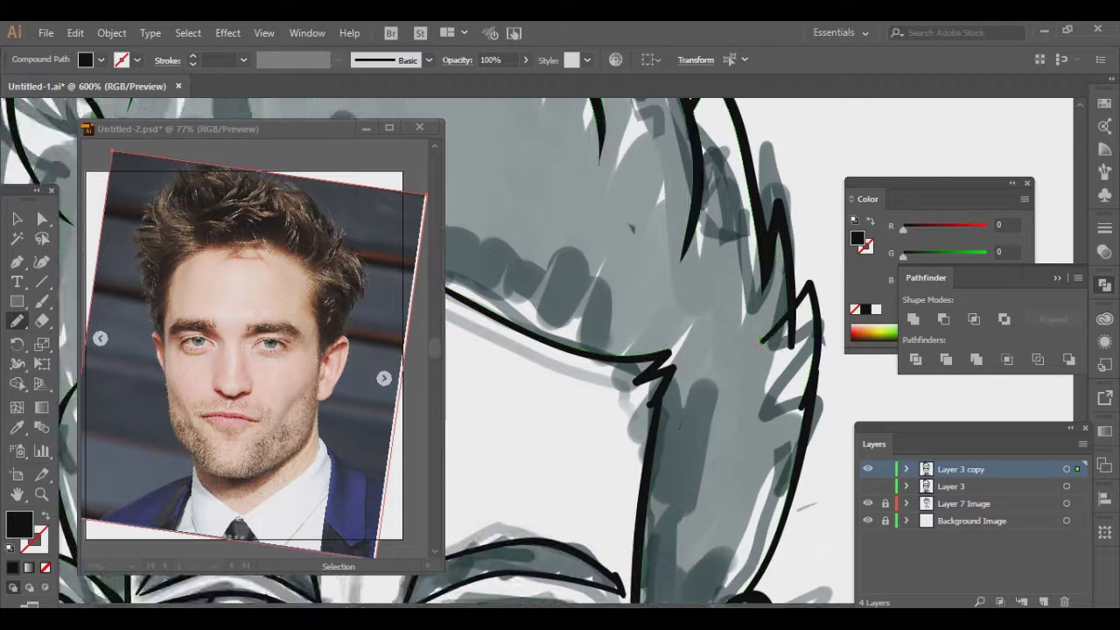
Step: Refine the outline of the right eyebrow and the upper lid line beneath it with the Pencil tool
scroll(647, 350, "left", 3)
scroll(648, 350, "left", 1)
left_click(630, 375)
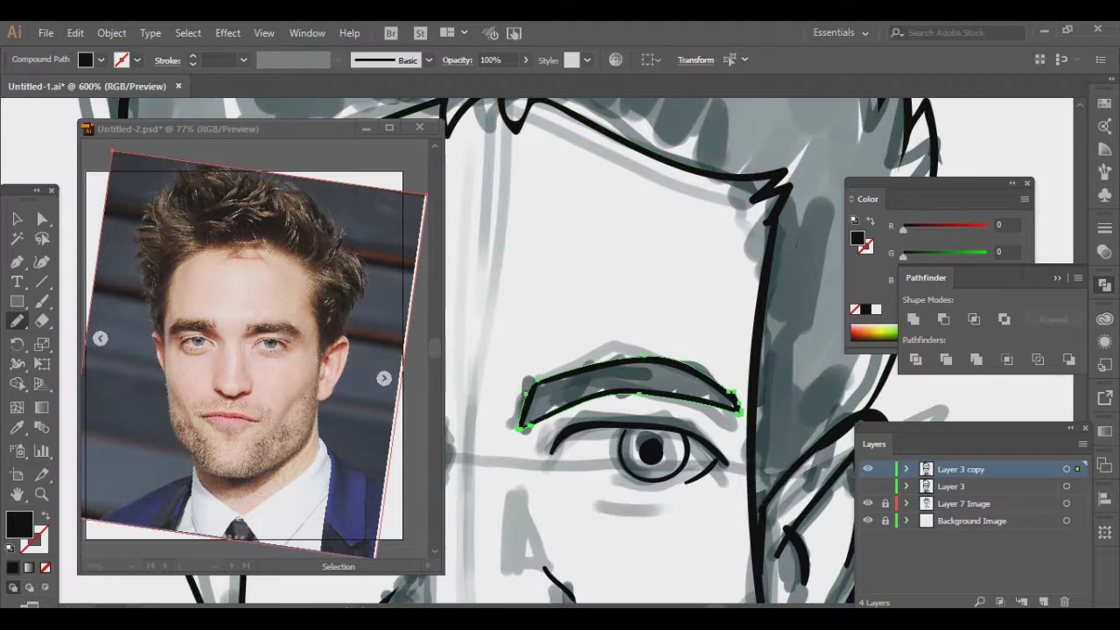
key("ctrl+a")
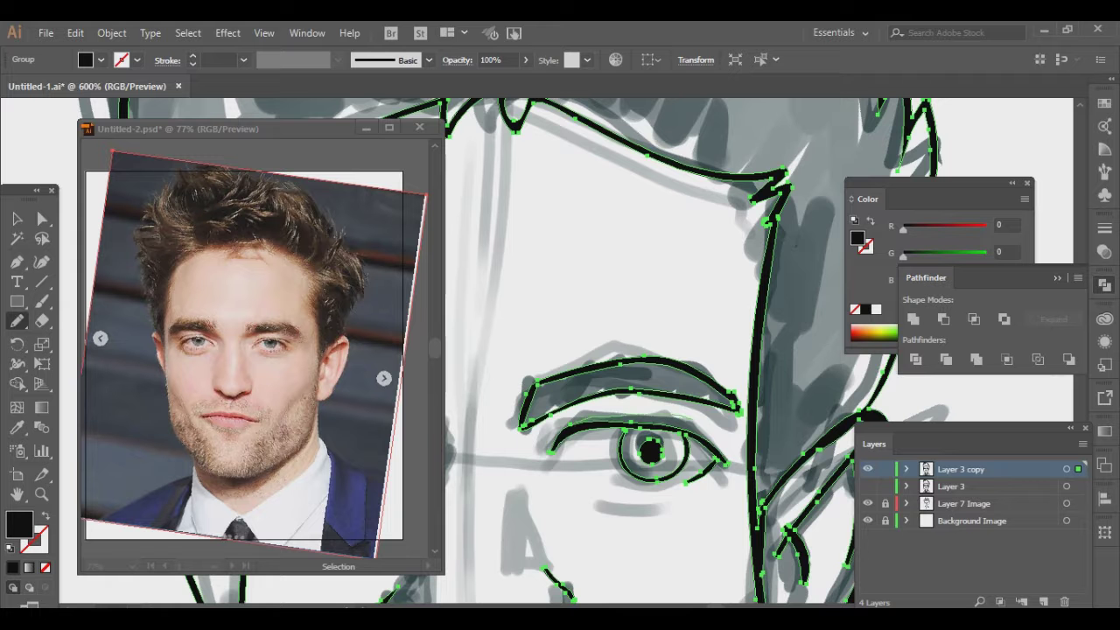
scroll(647, 350, "down", 2)
scroll(648, 350, "left", 3)
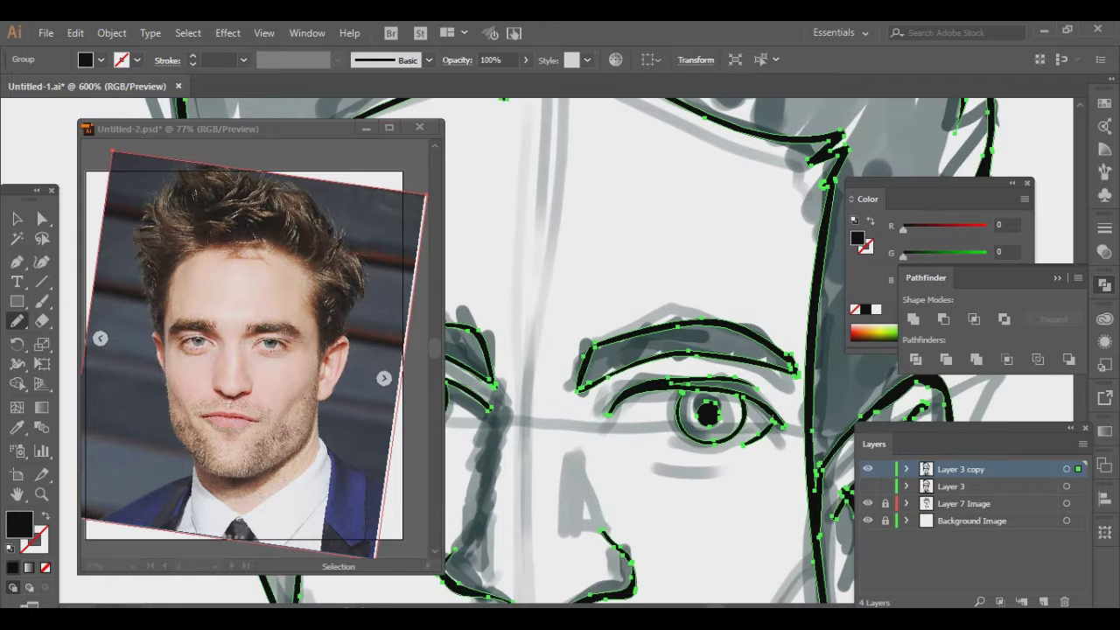
Step: Reshape the lower lid line at the outer corner of the right eye into a tapered stroke
left_click_drag(742, 445, 783, 426)
scroll(647, 350, "right", 3)
key("ctrl+a")
Step: Smooth the outer contour and inner fold lines of the right ear and their joint with the face outline
left_click(761, 404)
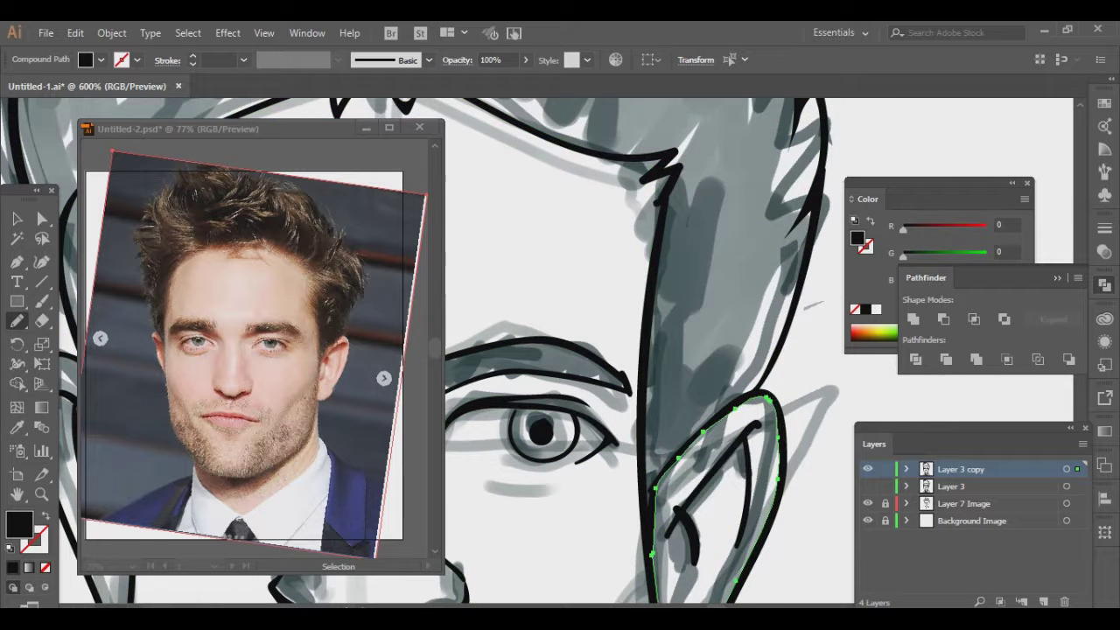
scroll(647, 350, "down", 2)
key("ctrl+a")
left_click(714, 420)
scroll(647, 350, "down", 4)
scroll(647, 350, "left", 2)
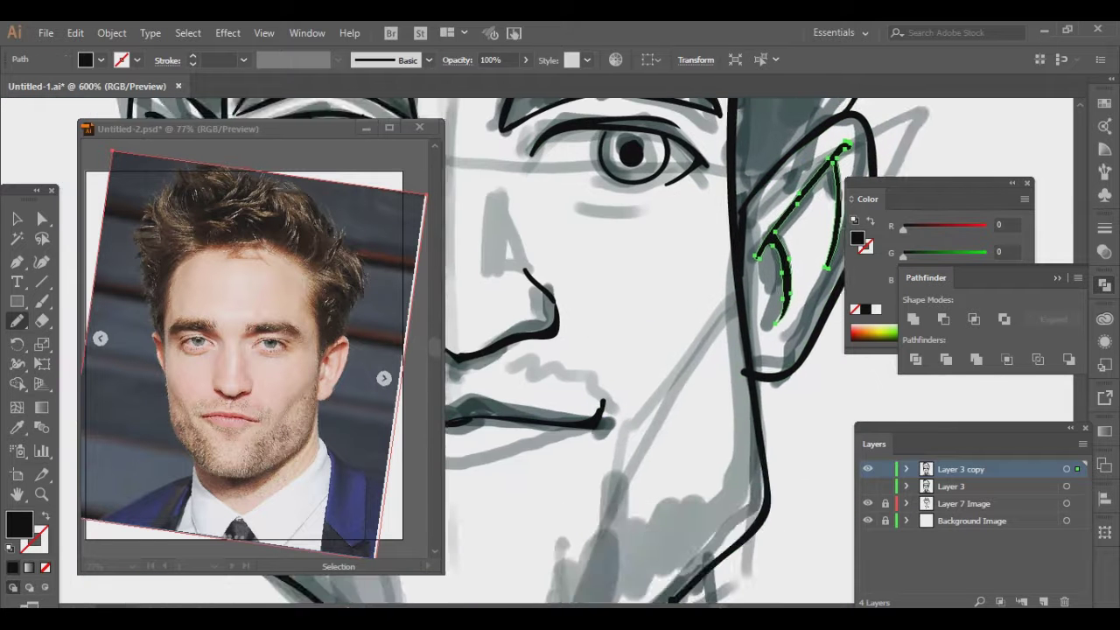
Step: Fill out the right corner of the mouth into a solid triangular accent
scroll(647, 350, "up", 2)
scroll(648, 350, "left", 2)
key("ctrl+a")
key("ctrl+shift+a")
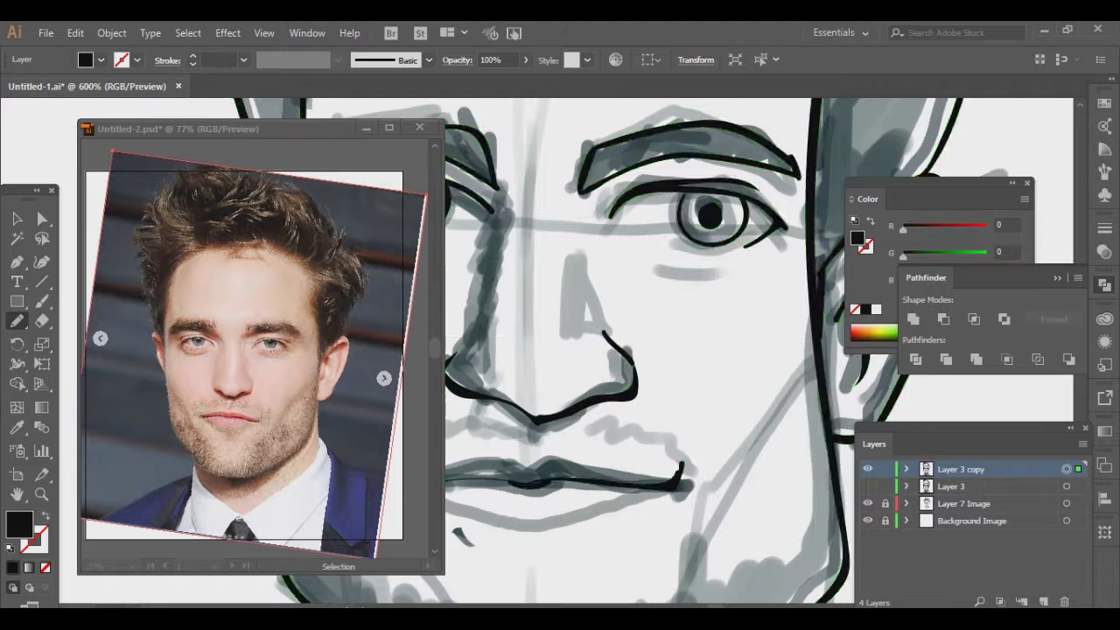
left_click(827, 368)
scroll(648, 350, "down", 6)
scroll(647, 350, "up", 2)
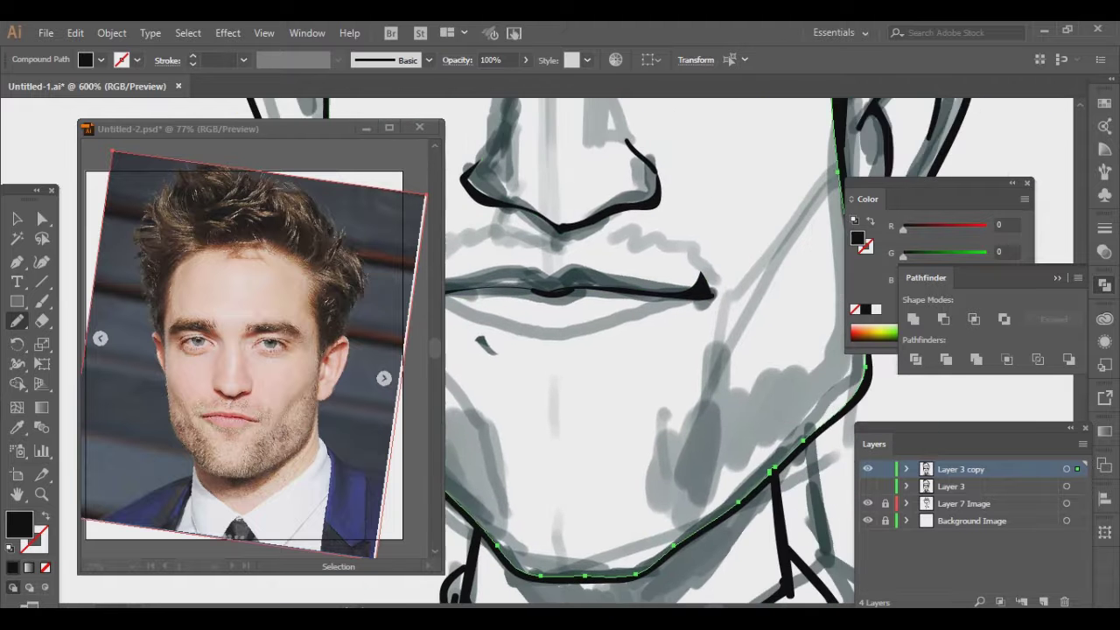
Step: Trim the jacket and tie lines that overshoot the bottom line and close the shoulder corner cleanly
scroll(648, 350, "down", 5)
key("ctrl+a")
left_click(674, 490)
scroll(647, 350, "left", 2)
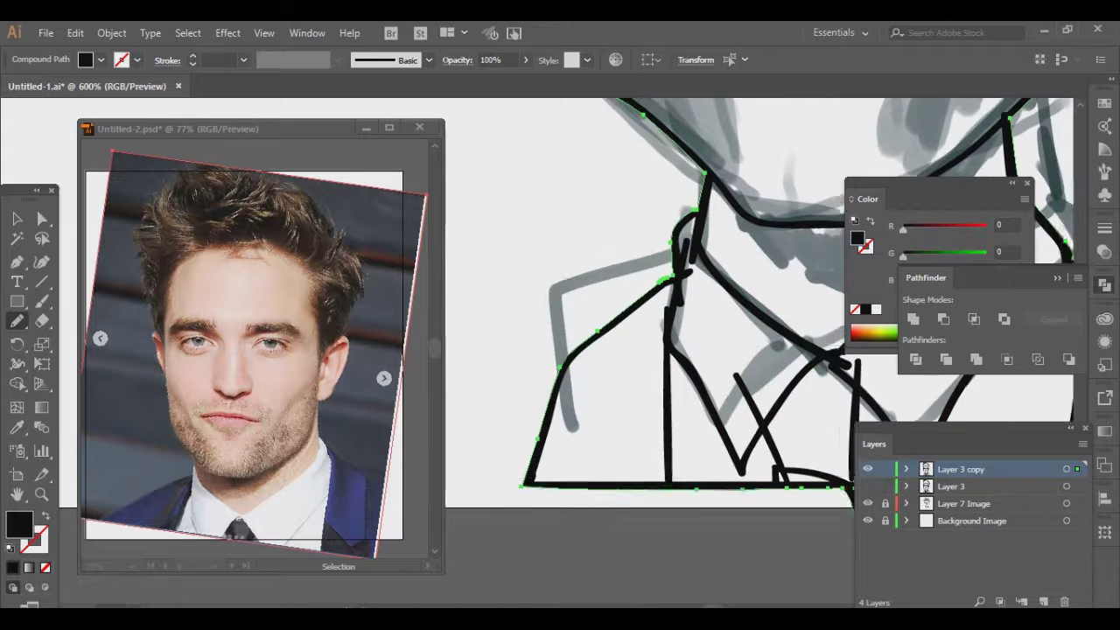
scroll(647, 350, "right", 5)
scroll(647, 350, "left", 4)
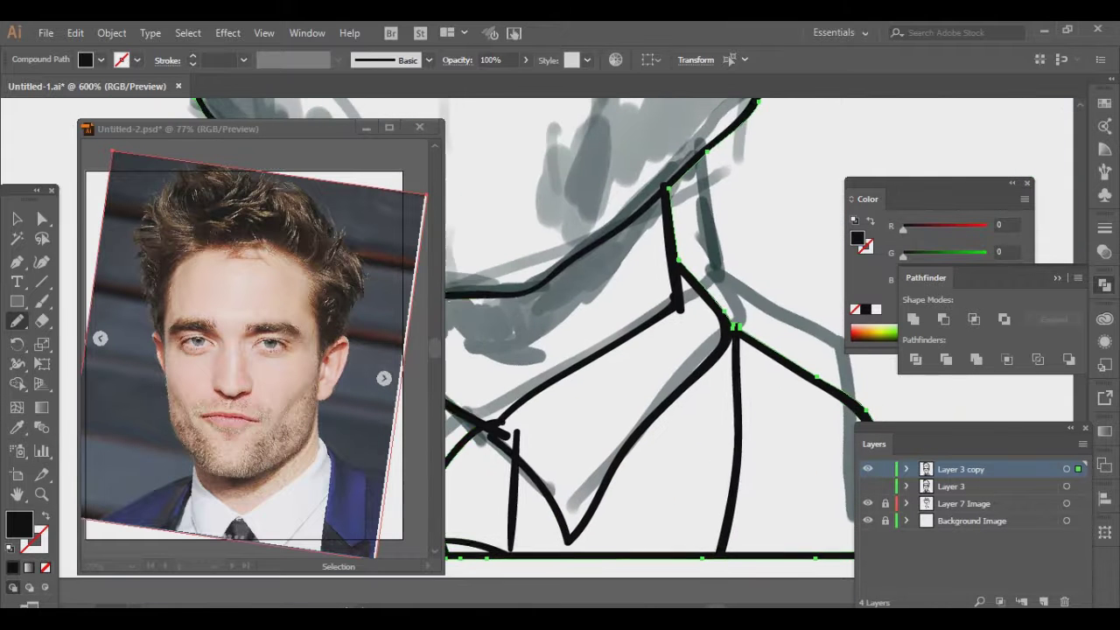
Step: Reshape the joint where the right neck line meets the inner collar edge into a pointed end
left_click(680, 306)
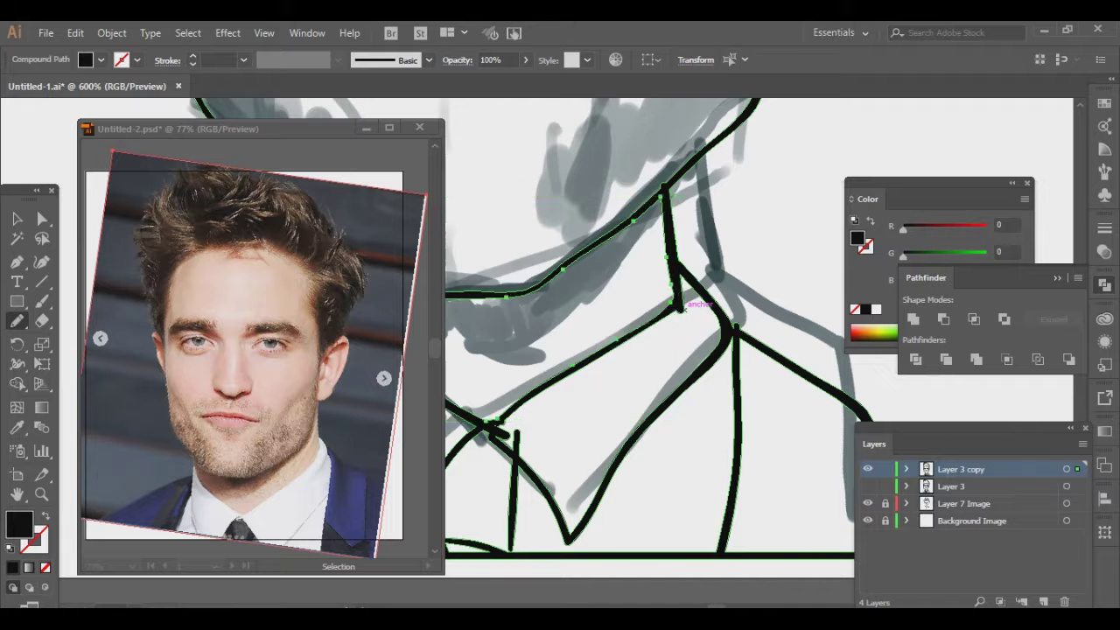
scroll(682, 307, "left", 2)
left_click(682, 307)
scroll(683, 307, "left", 3)
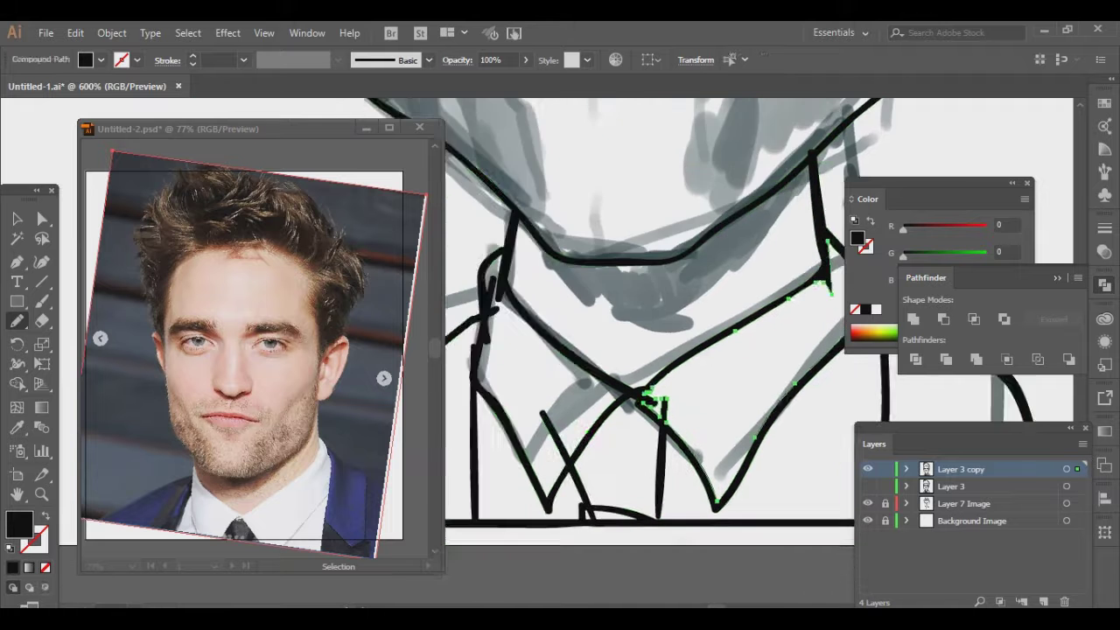
Step: Clean up the overlapping line ends at the left side of the neck, the collar crossing and the tie knot
scroll(647, 350, "down", 1)
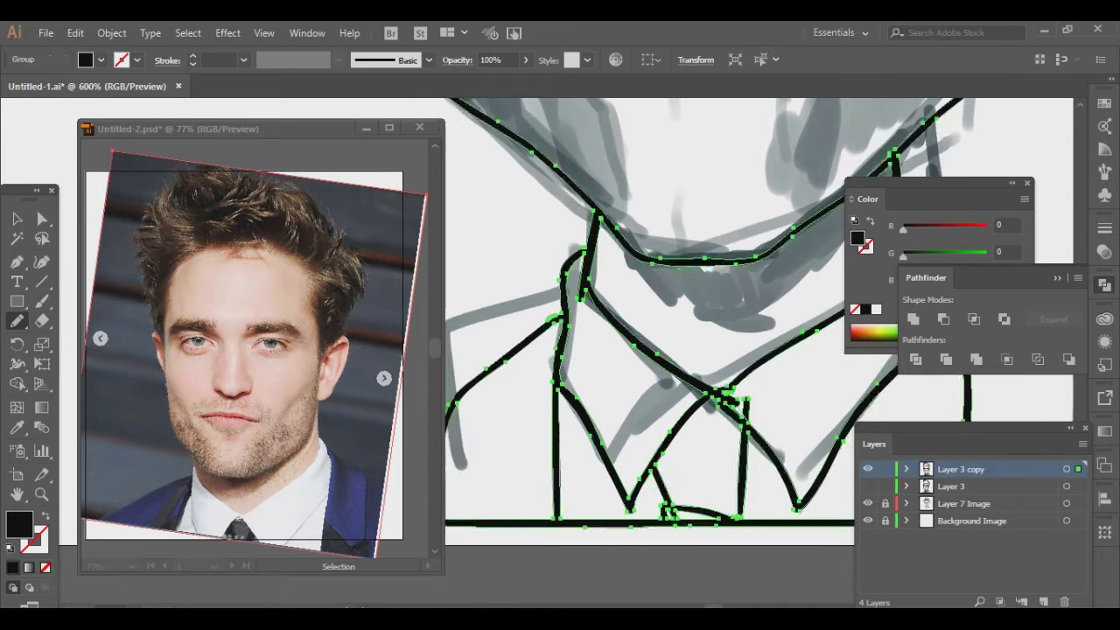
scroll(648, 350, "up", 2)
scroll(648, 350, "down", 2)
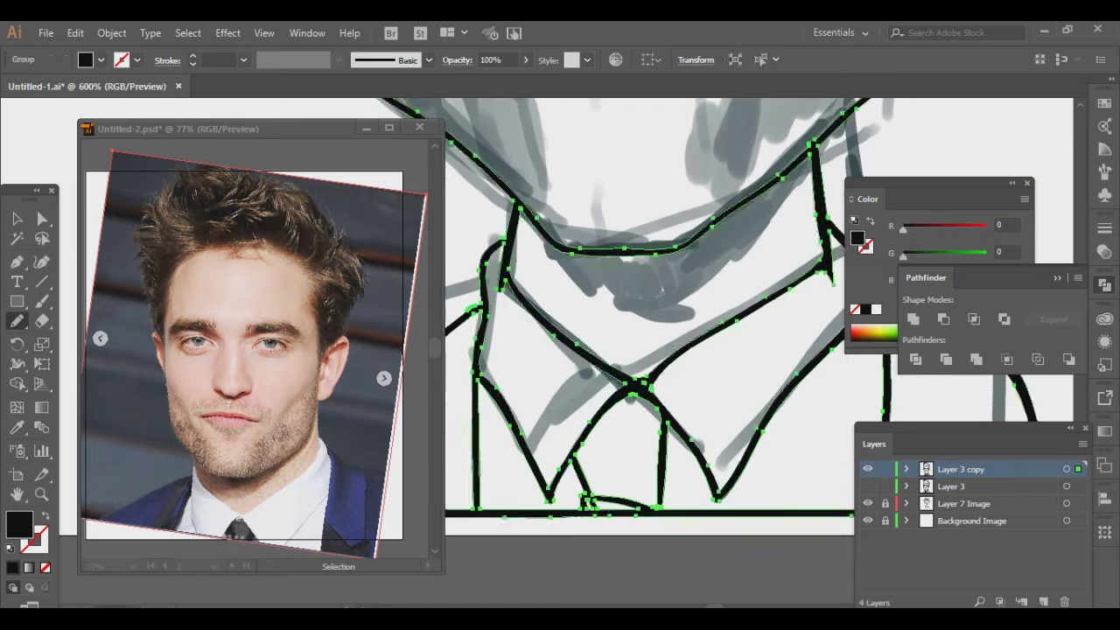
Step: Thicken the line junctions at the collar crossing and around the tie knot, filling the small gap at the knot's base
scroll(647, 350, "down", 1)
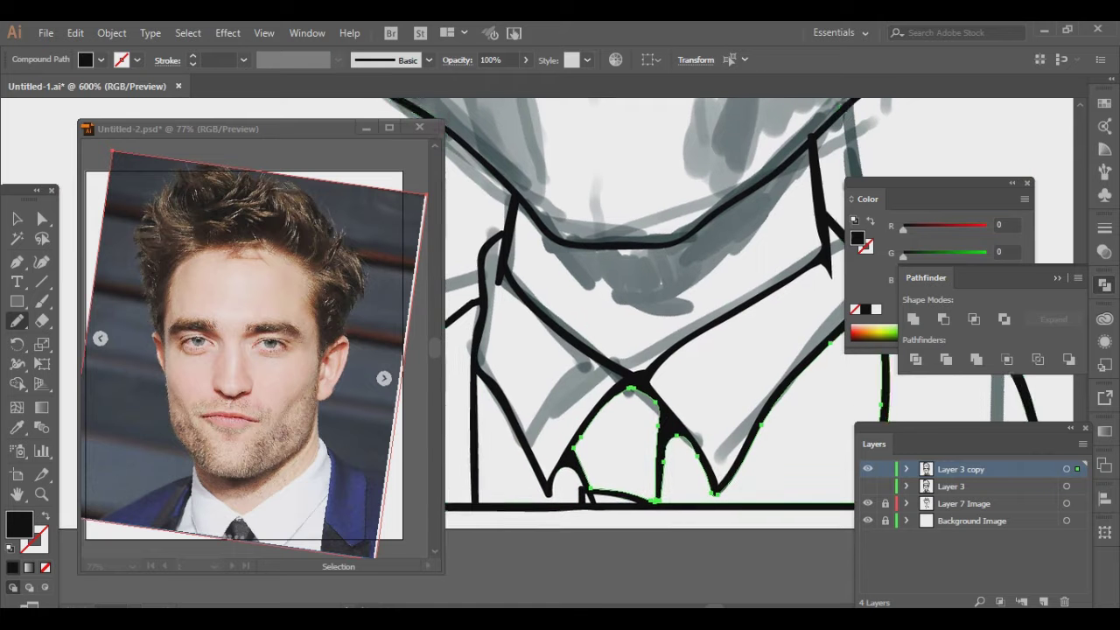
key("ctrl+8")
key("ctrl+z")
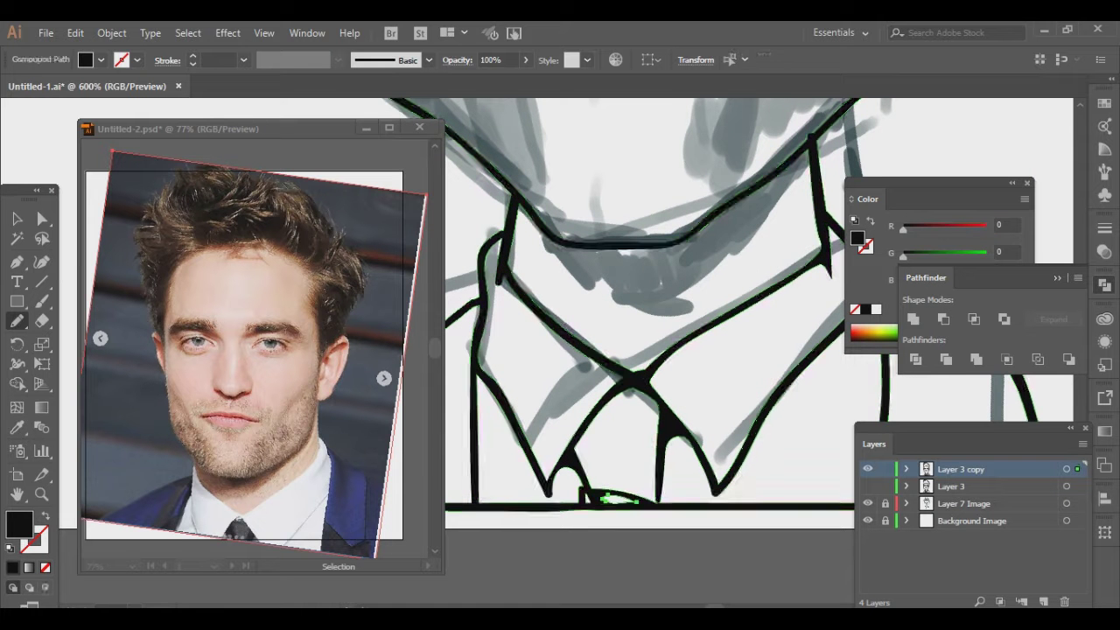
key("ctrl+shift+a")
key("ctrl+minus")
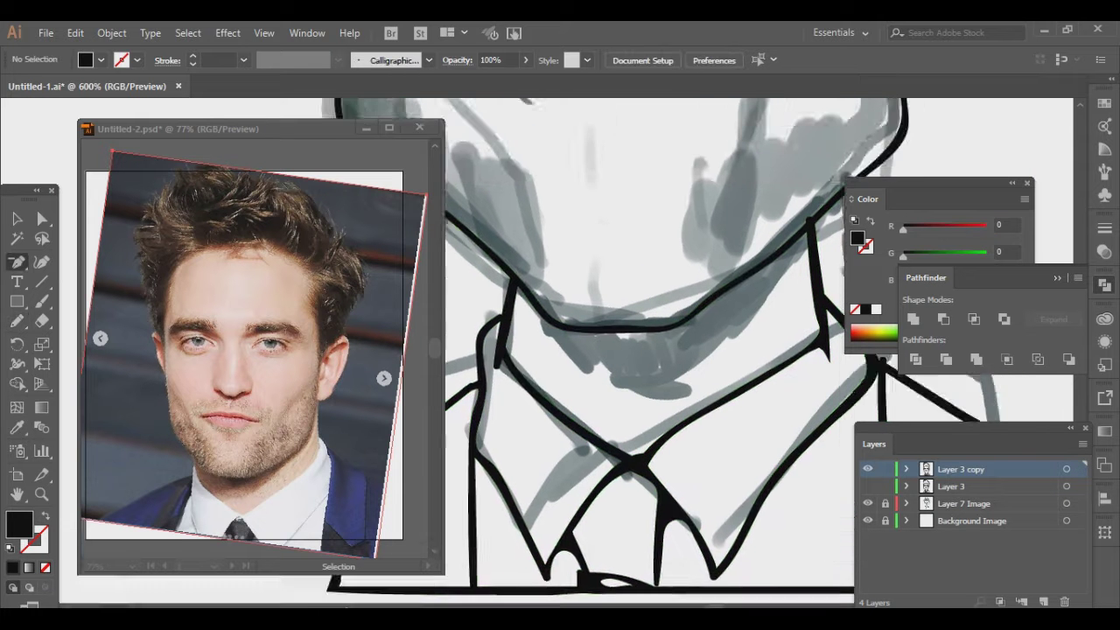
scroll(647, 350, "up", 3)
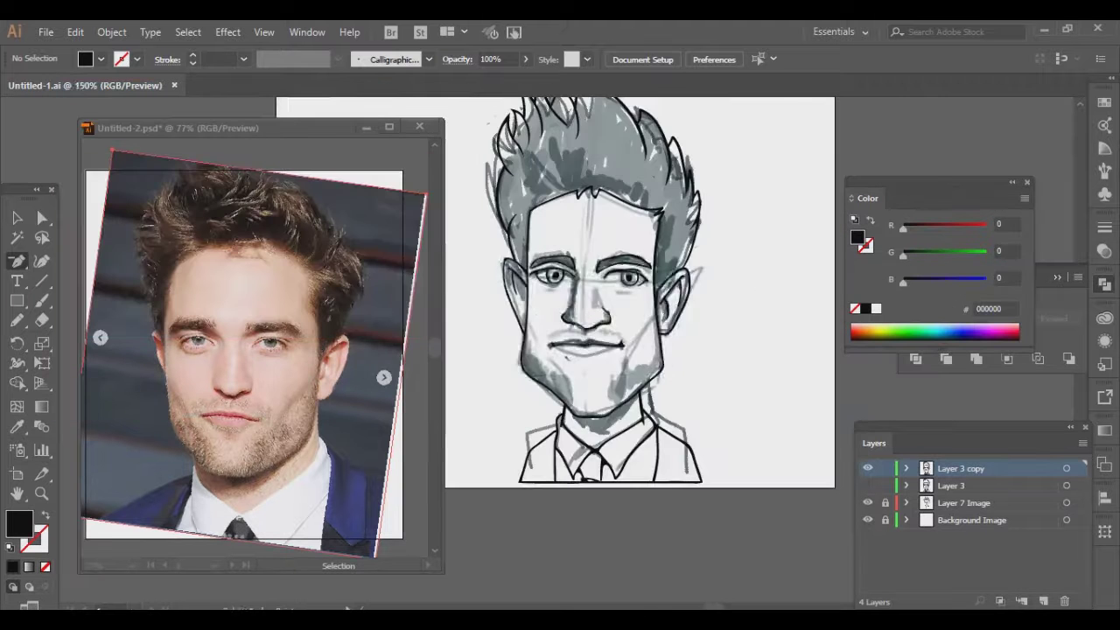
Step: Combine the complete line art into one group with the Pathfinder
key("ctrl+plus")
key("ctrl+a")
key("shift+ctrl+F9")
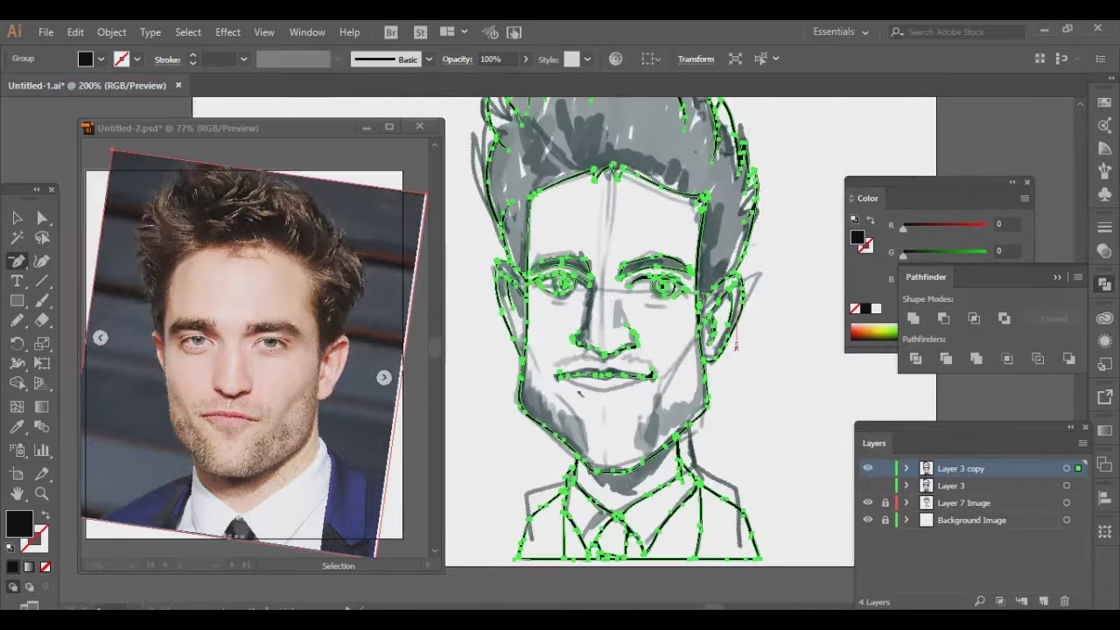
key("ctrl+shift+a")
key("ctrl+minus")
key("ctrl+minus")
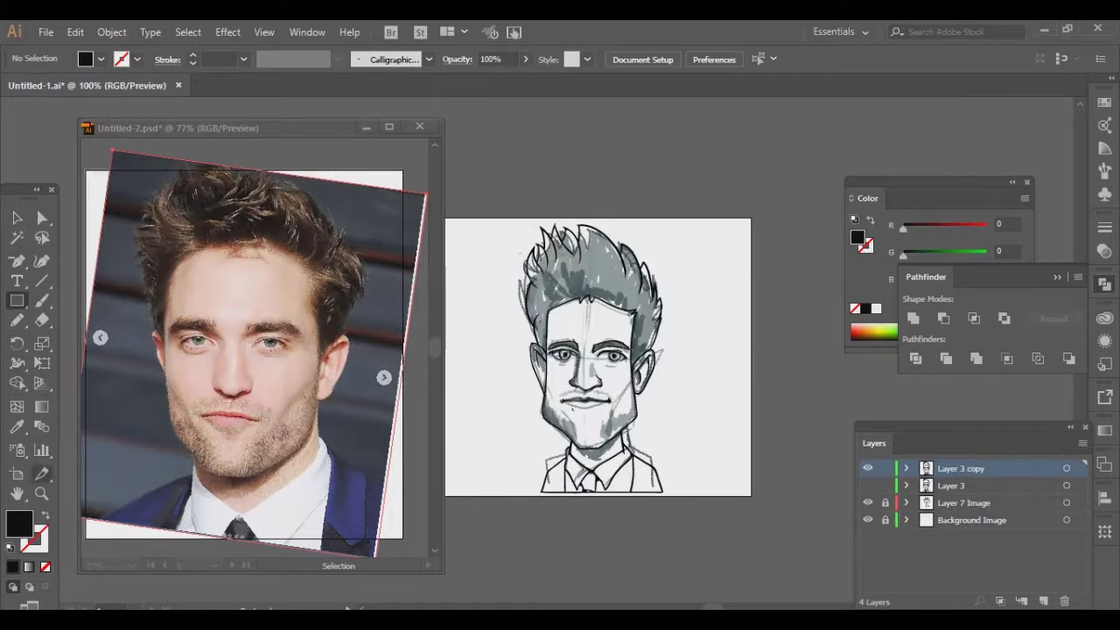
Step: Draw a bright green (22ED0C) rectangle over the whole portrait and divide it by the line art into separate fill shapes inside the outlines
double_click(19, 523)
left_click(897, 312)
left_click_drag(494, 213, 695, 515)
key("ctrl+a")
key("ctrl+g")
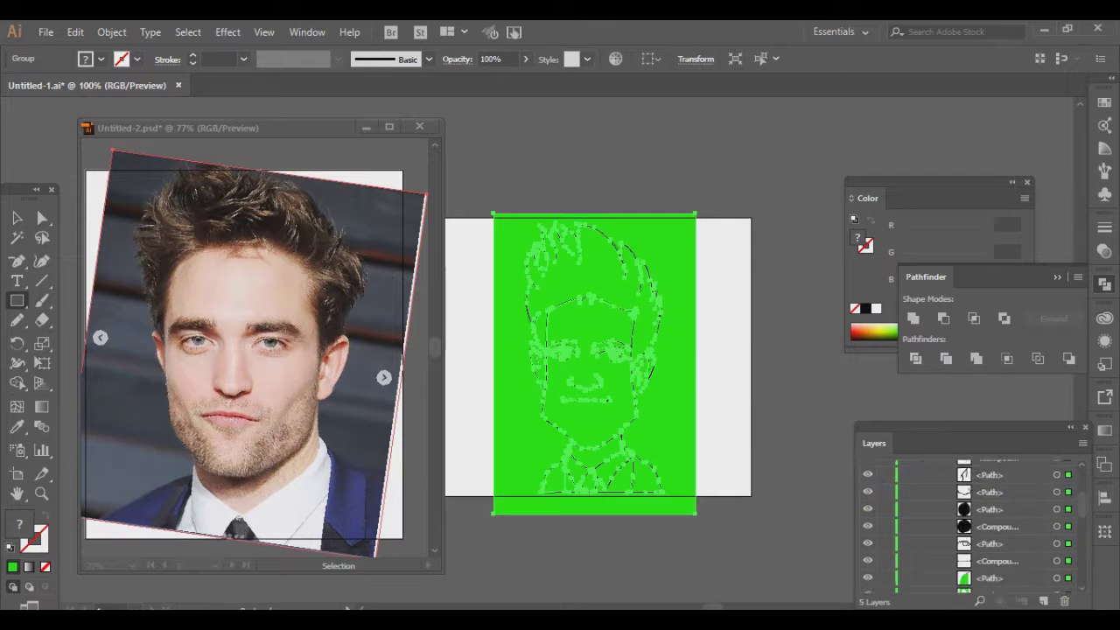
key("ctrl+7")
key("ctrl+shift+a")
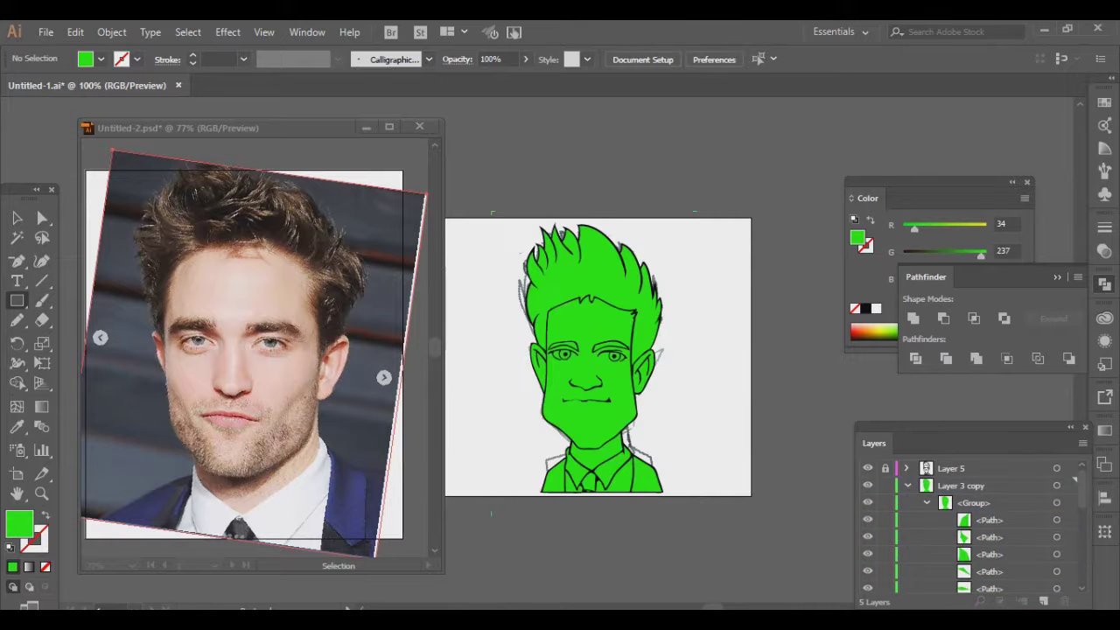
key("ctrl+plus")
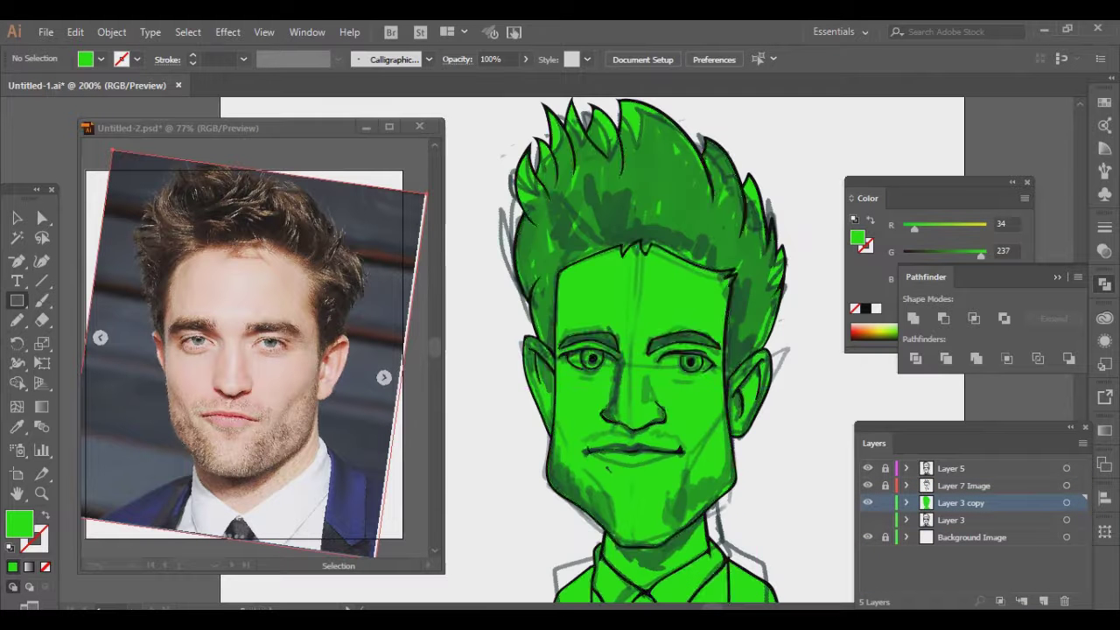
Step: Fill the face, ear and neck shapes with the skin tone F7CAA6
key("v")
double_click(573, 499)
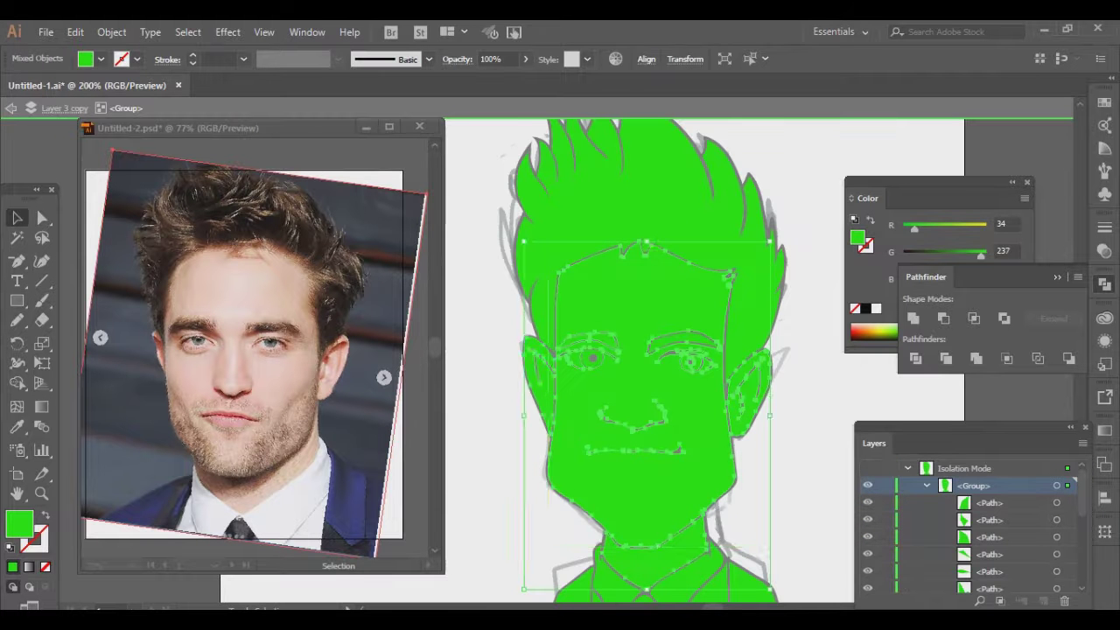
double_click(19, 524)
key("Return")
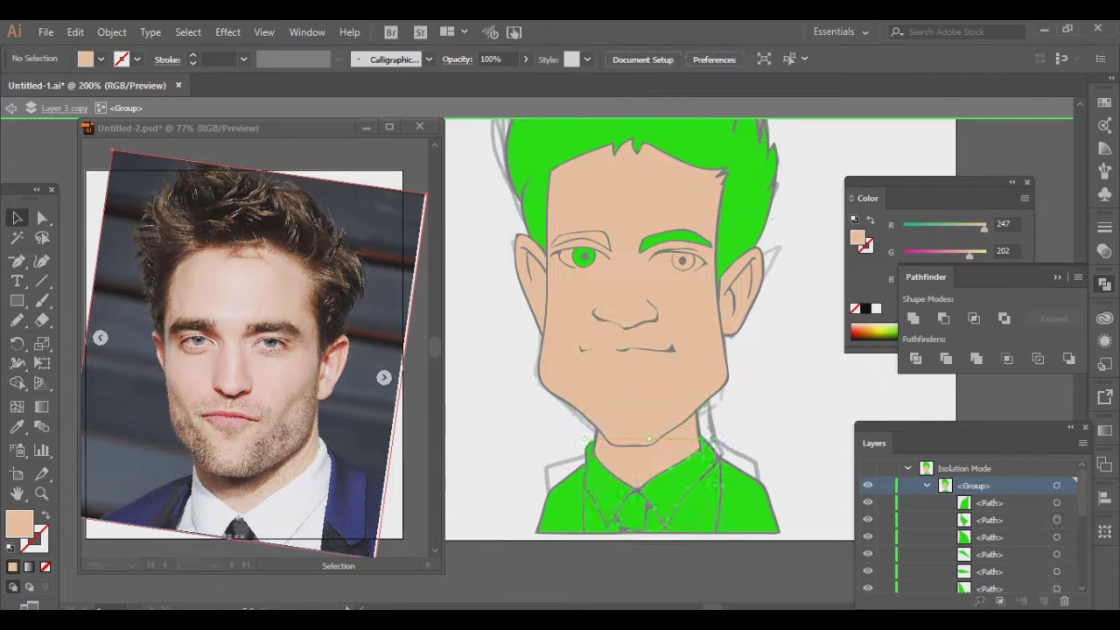
Step: Fill the shirt and collar shapes with white and both jacket shapes with dark blue-grey 282D35
left_click(647, 494)
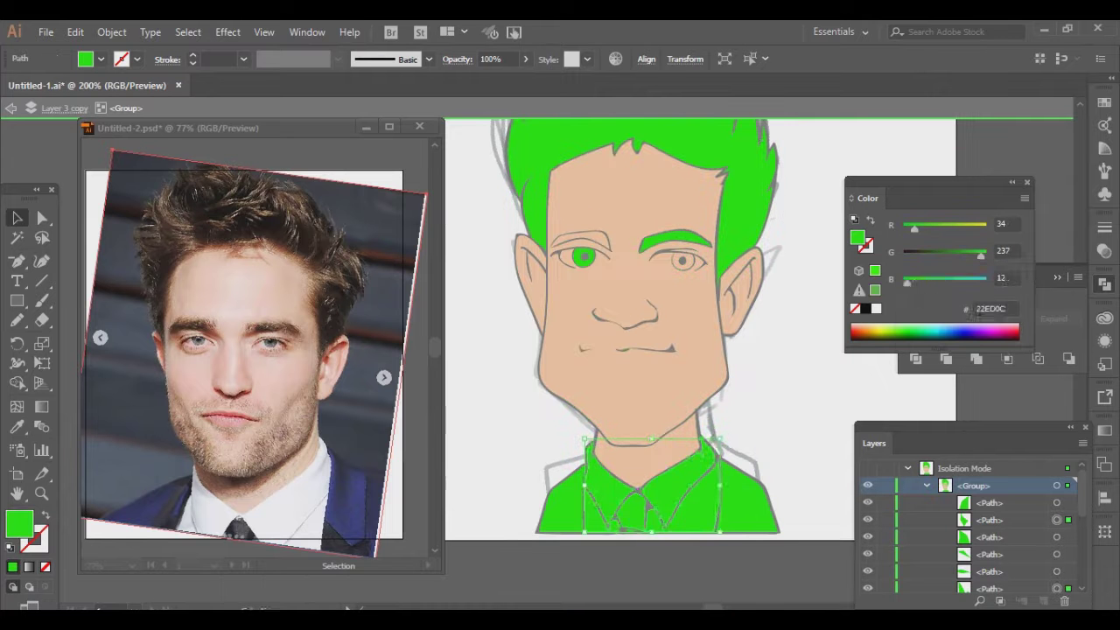
left_click(876, 308)
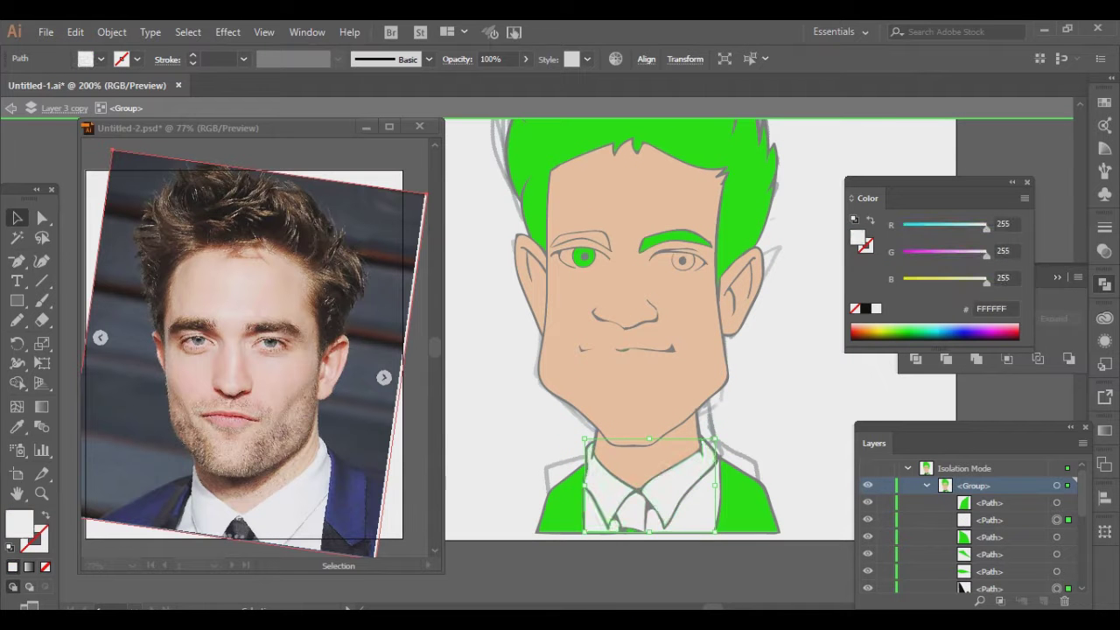
left_click(560, 507)
left_click(753, 508, "shift")
double_click(857, 238)
type("232830")
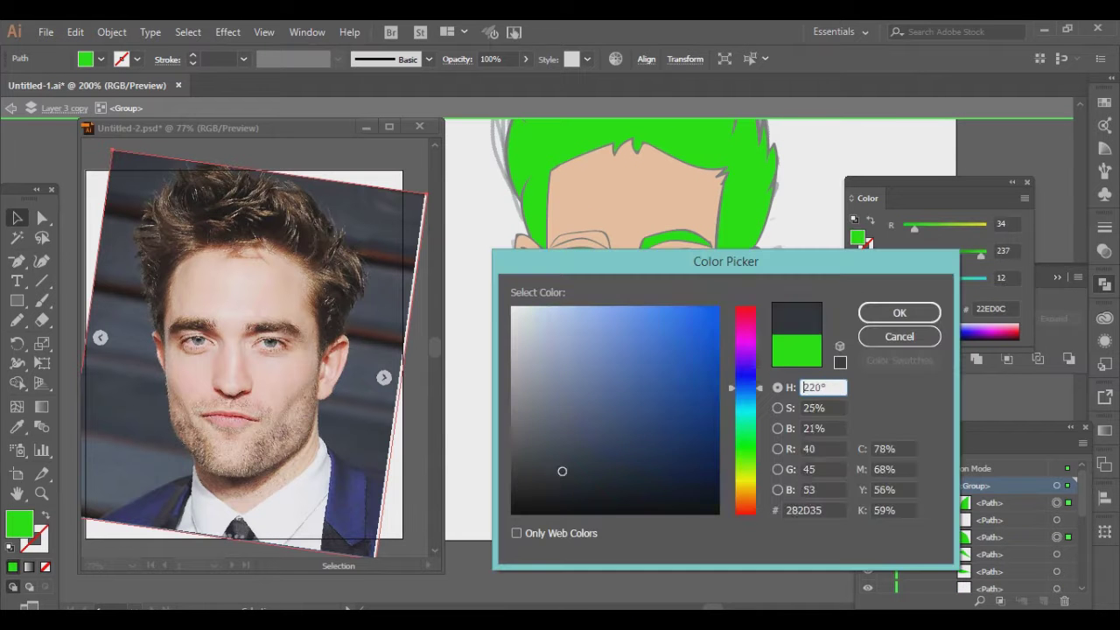
left_click(901, 313)
key("Escape")
Step: Fill the hair shape with brown 634C29
double_click(568, 149)
left_click(613, 140)
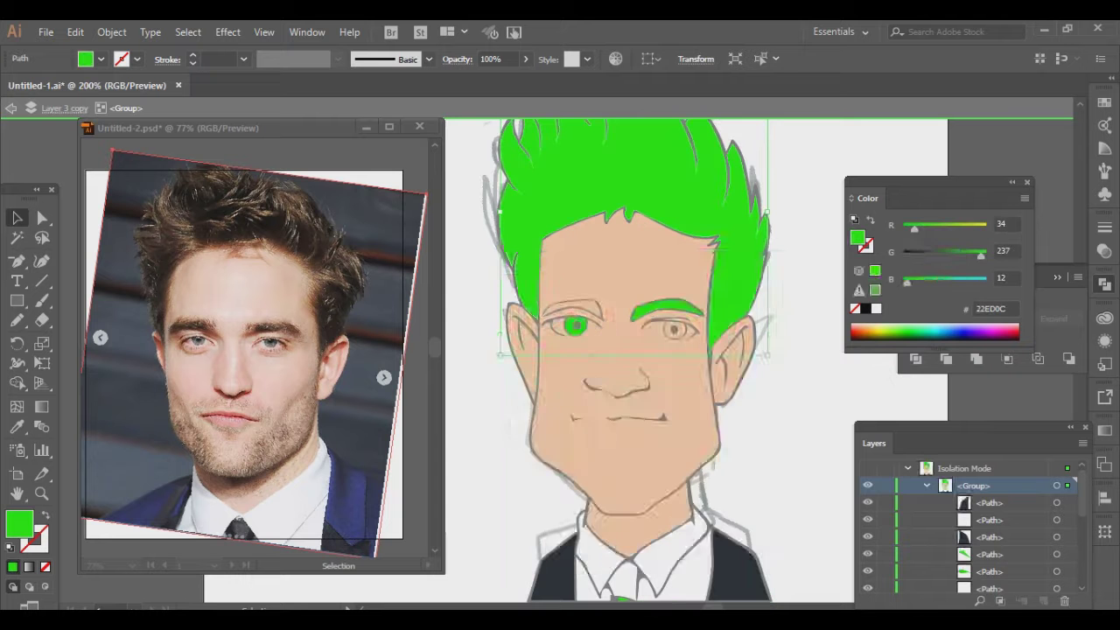
double_click(857, 238)
type("5445384C3522")
key("Return")
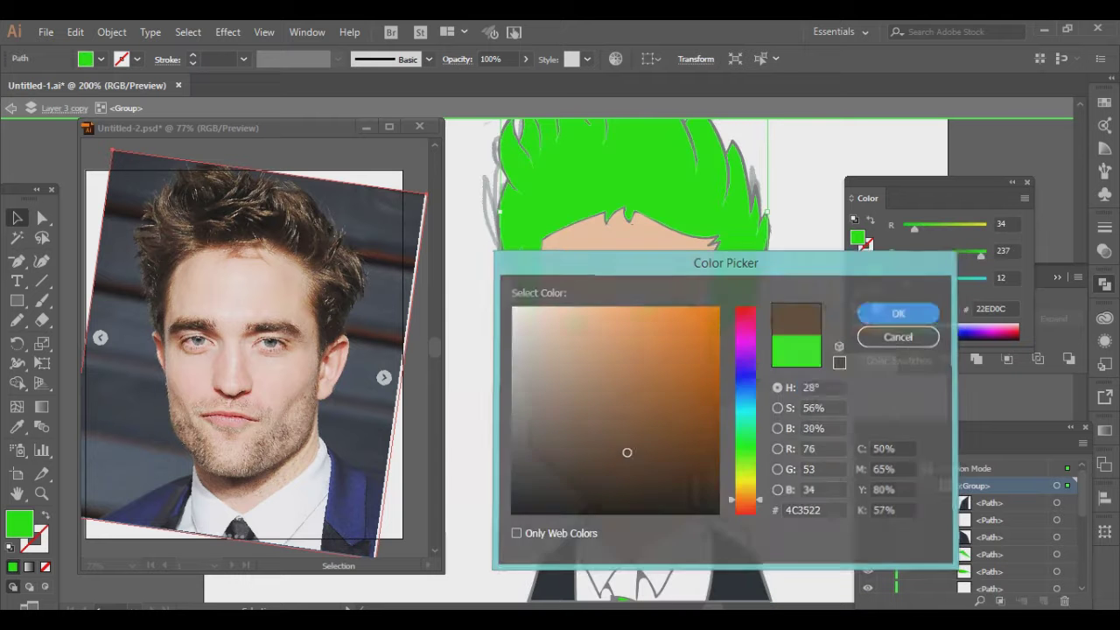
double_click(857, 238)
left_click(633, 433)
key("Return")
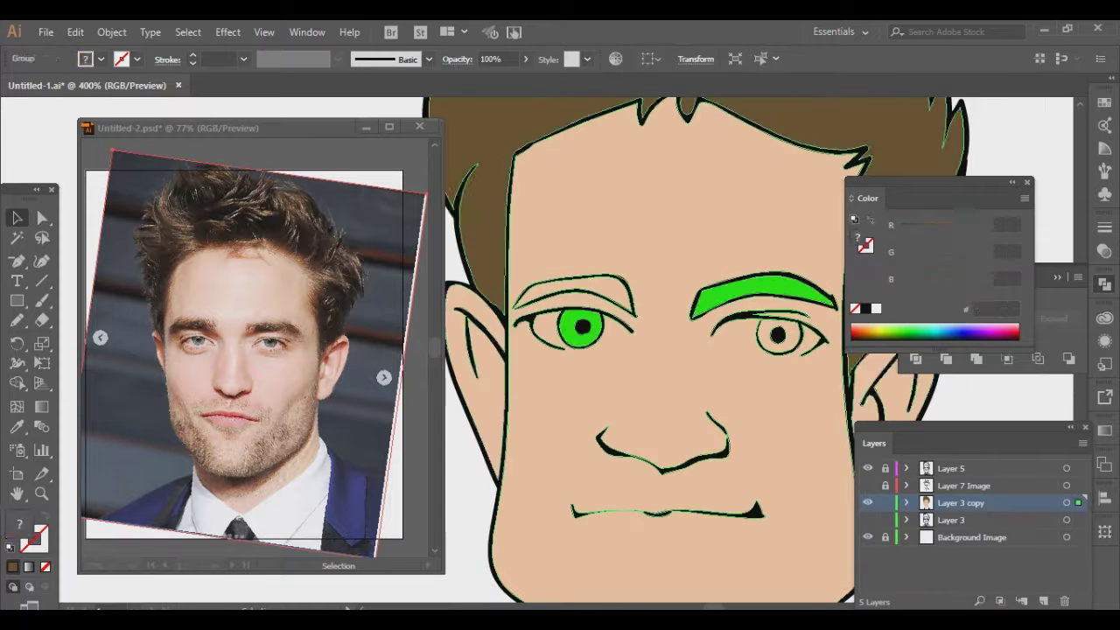
Step: Fill the right eyebrow with the hair brown and the left eye's iris with teal 96D6C9
key("i")
key("v")
left_click(579, 328)
double_click(857, 238)
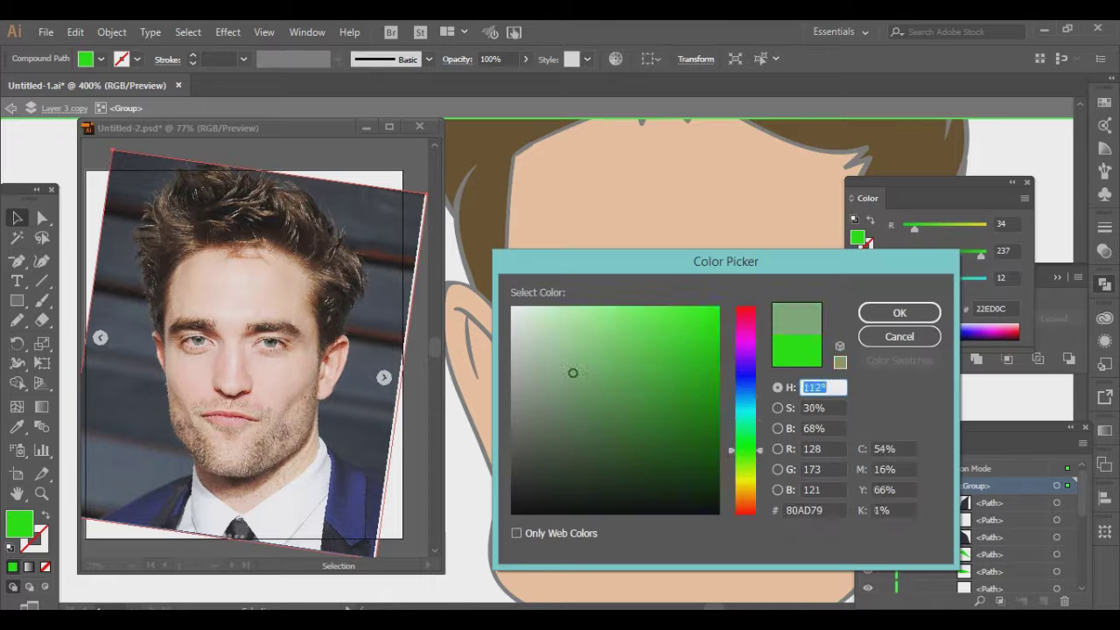
left_click_drag(570, 370, 574, 339)
key("Return")
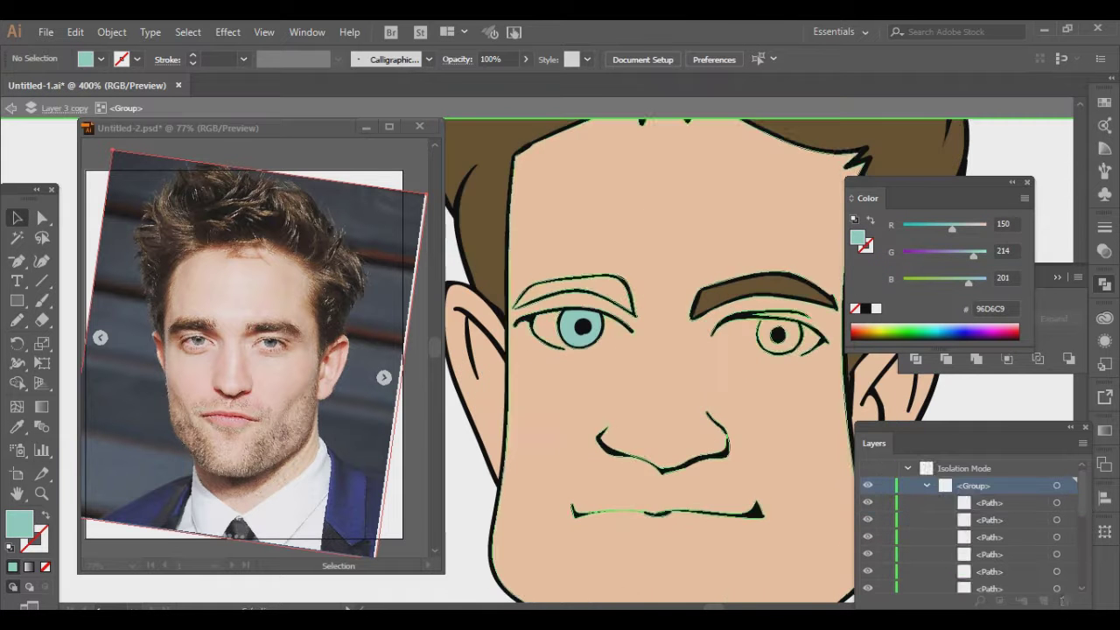
Step: Separate the right eye's iris from the skin fill with a 1 pt eraser and give it the same teal as the left iris
left_click(612, 201)
key("ctrl+plus")
key("ctrl+plus")
key("ctrl+plus")
double_click(41, 319)
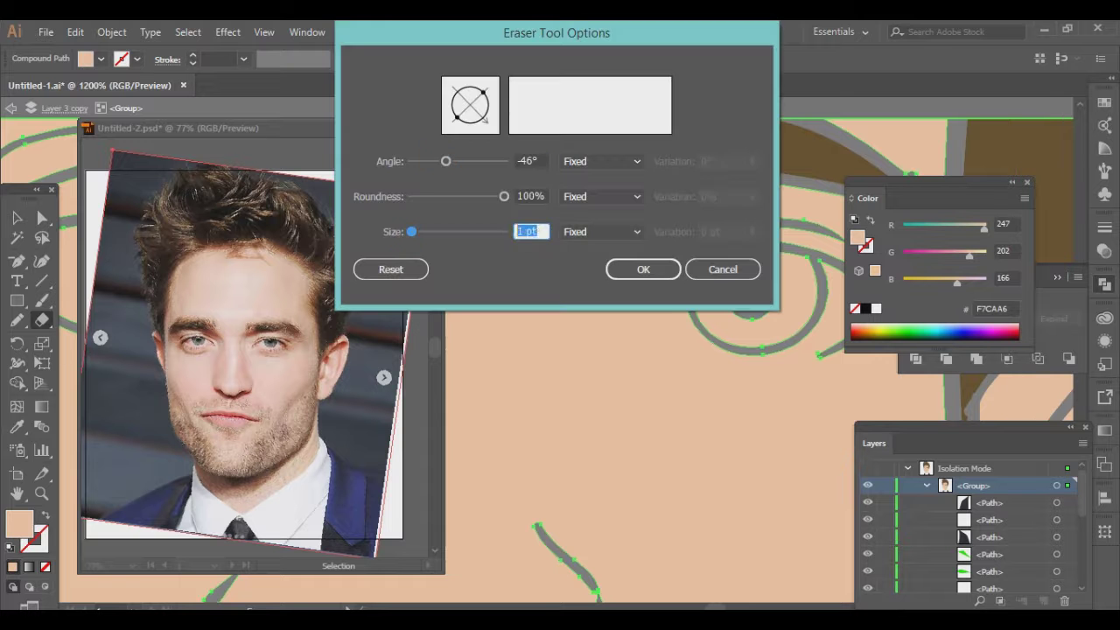
key("Return")
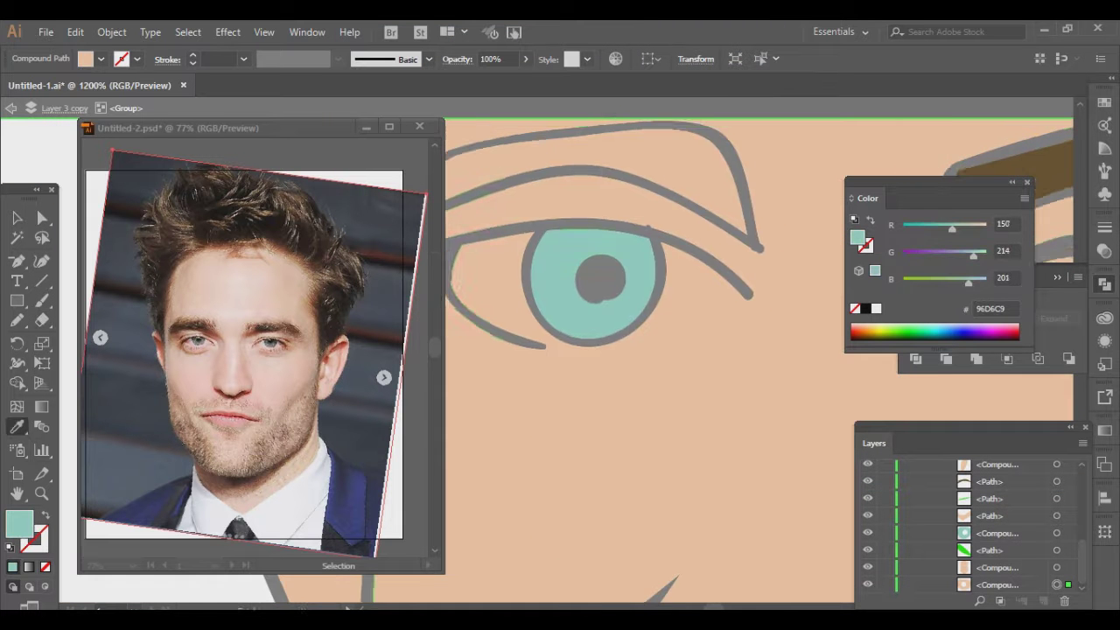
Step: Separate the left eyebrow from the skin fill and give it the hair's brown
scroll(647, 359, "up", 3)
scroll(647, 359, "left", 3)
left_click(1057, 567)
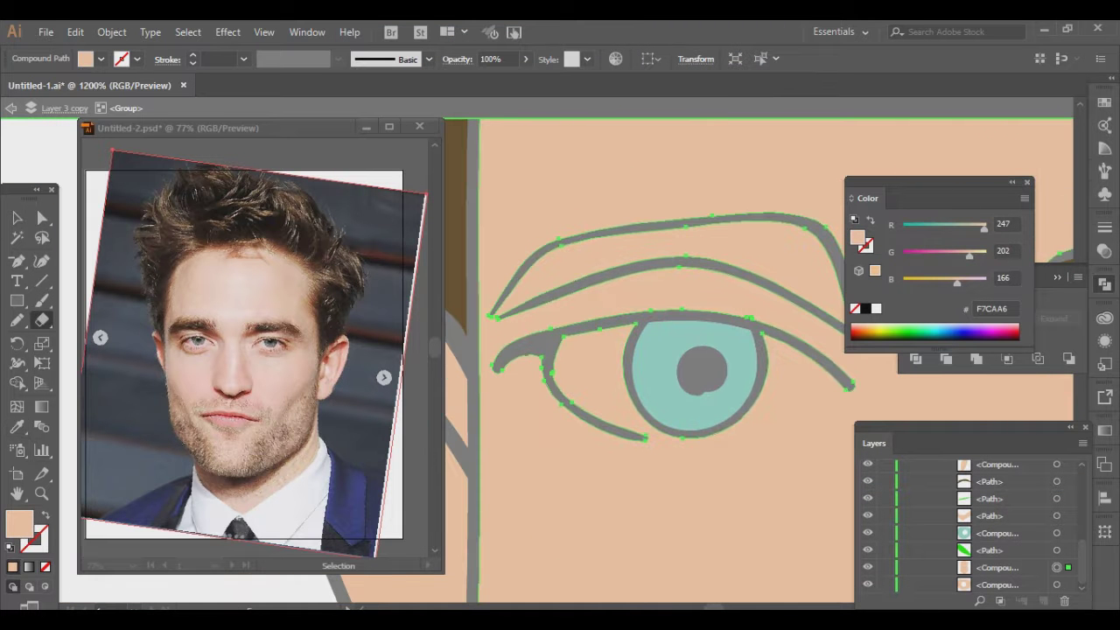
left_click(1057, 585)
key("i")
left_click(455, 219)
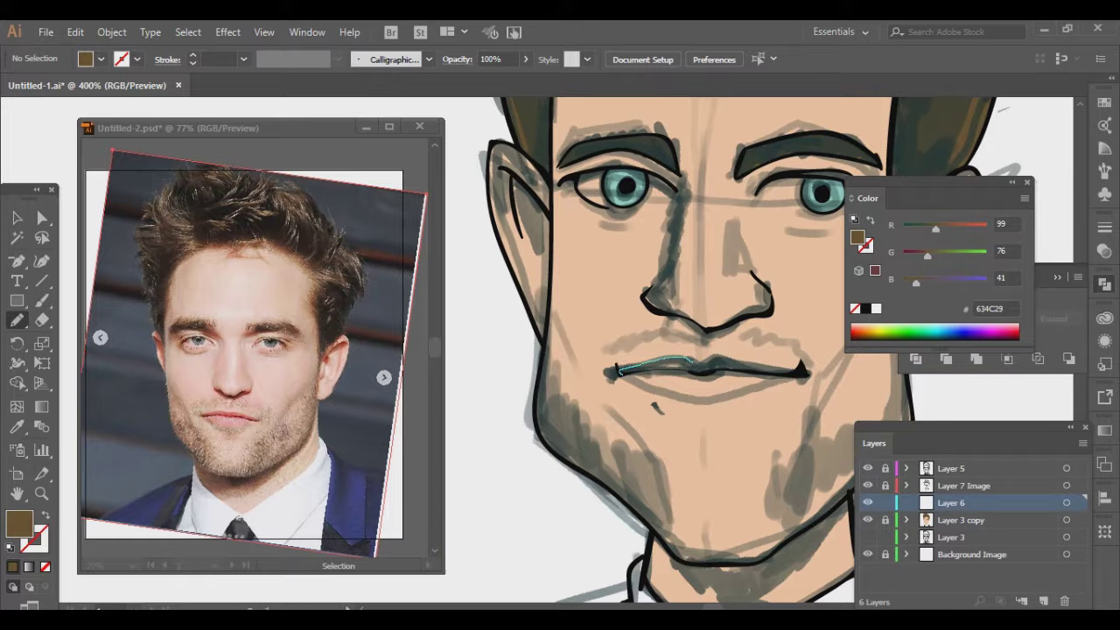
Step: Outline the lips on a new layer beneath the sketch and fill them with the lip tone E59673
key("i")
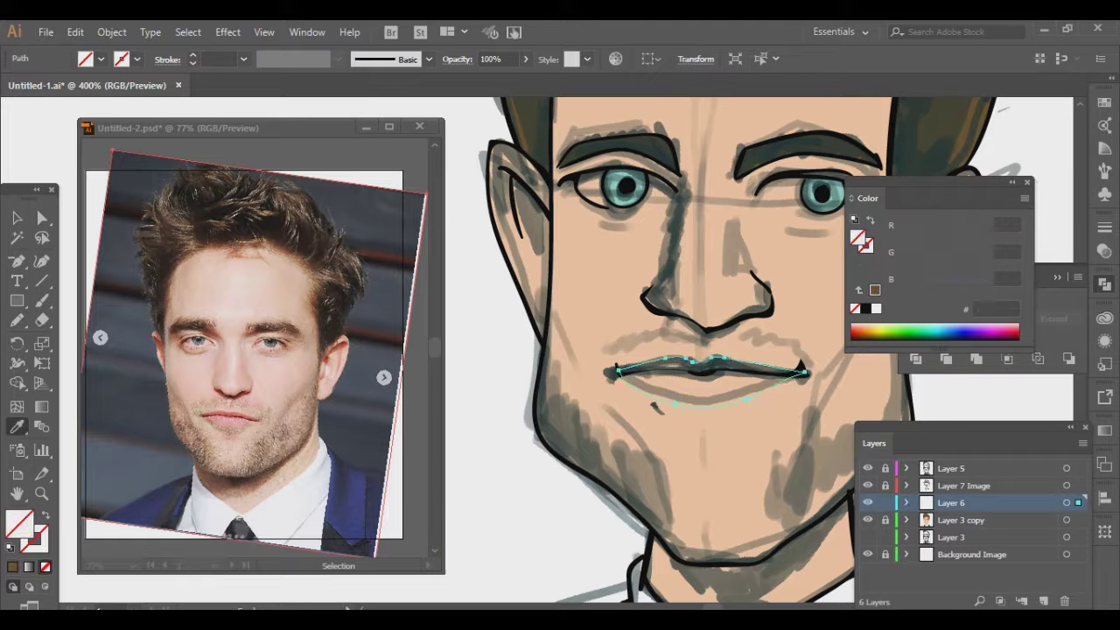
left_click(236, 398)
double_click(19, 523)
key("Return")
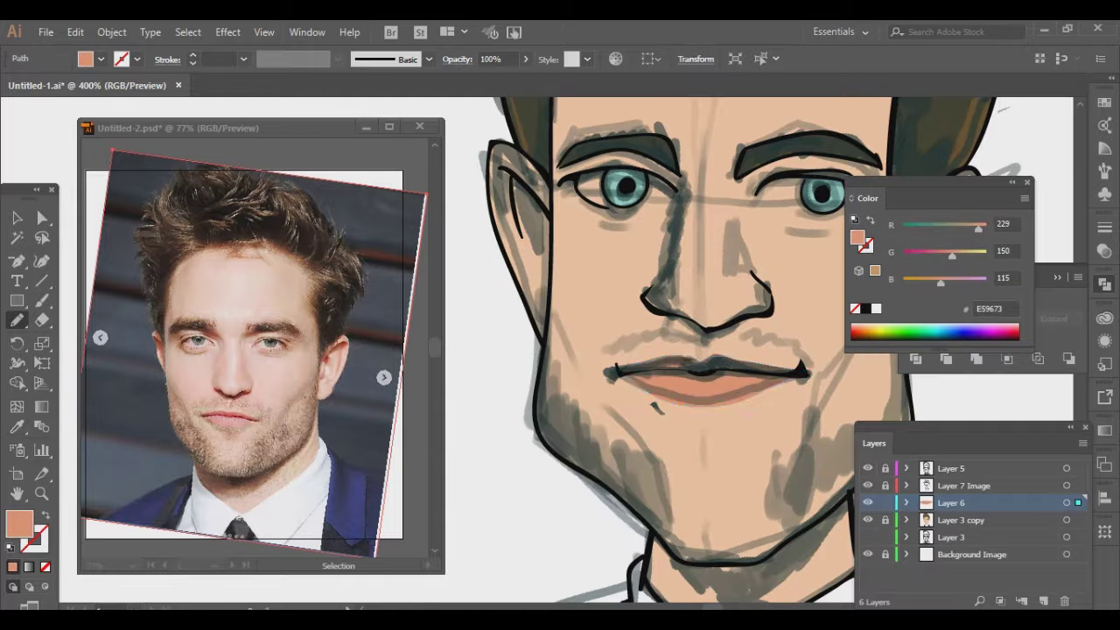
Step: Draw beard shapes along both sides of the jaw on a new layer and fill them with the hair brown 634C29
scroll(692, 350, "up", 3)
key("v")
scroll(691, 350, "down", 1)
key("ctrl+l")
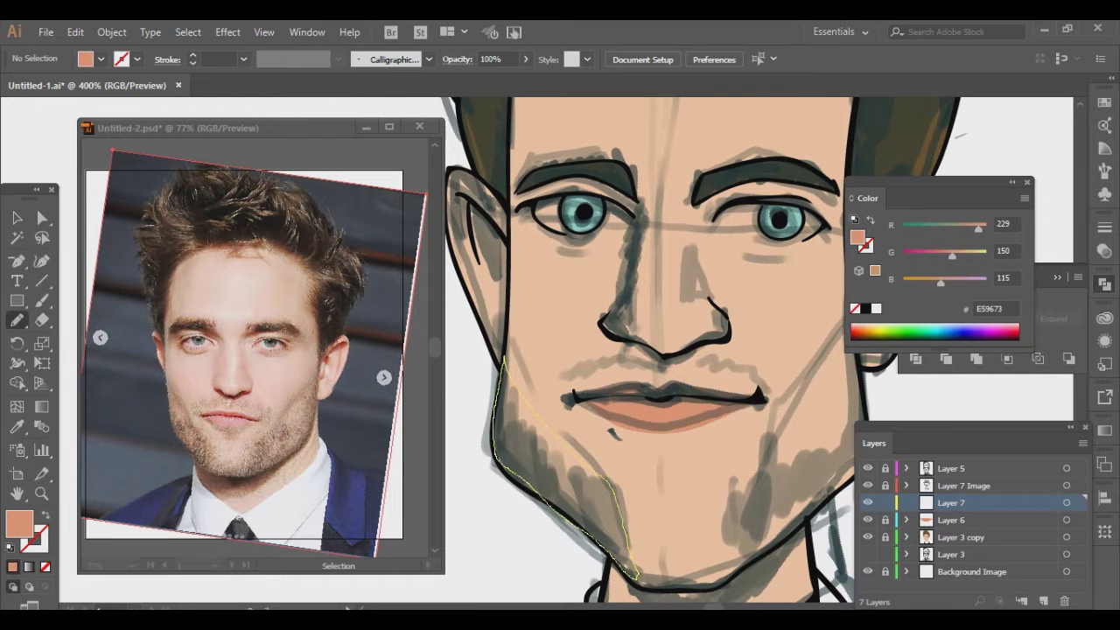
left_click_drag(635, 575, 637, 577)
left_click_drag(648, 438, 630, 404)
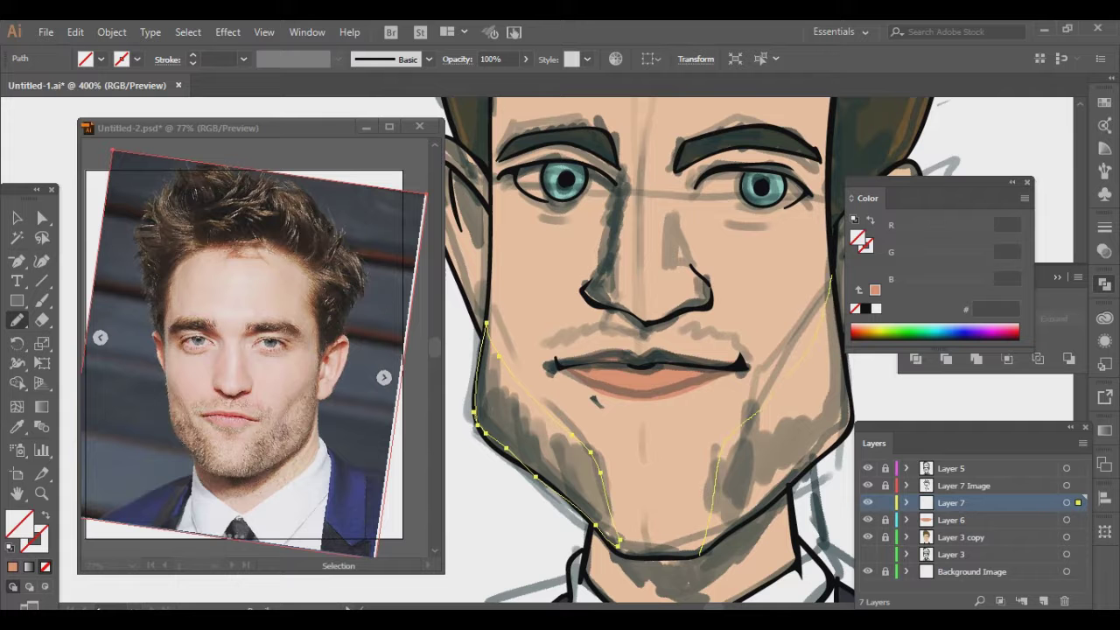
left_click_drag(700, 553, 697, 556)
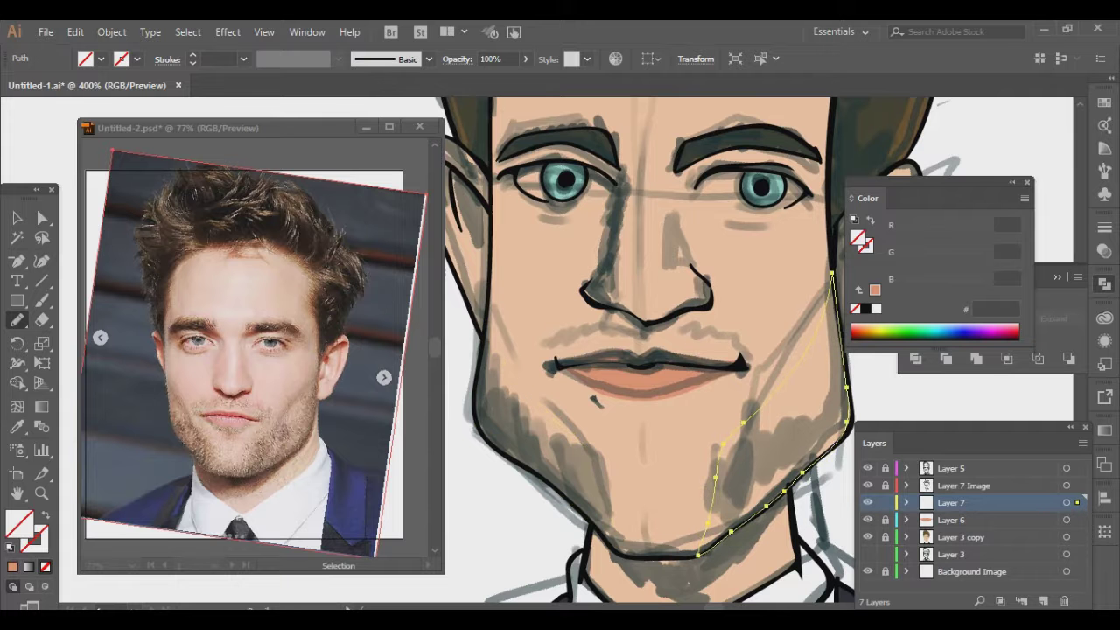
key("ctrl+a")
key("i")
left_click(841, 168)
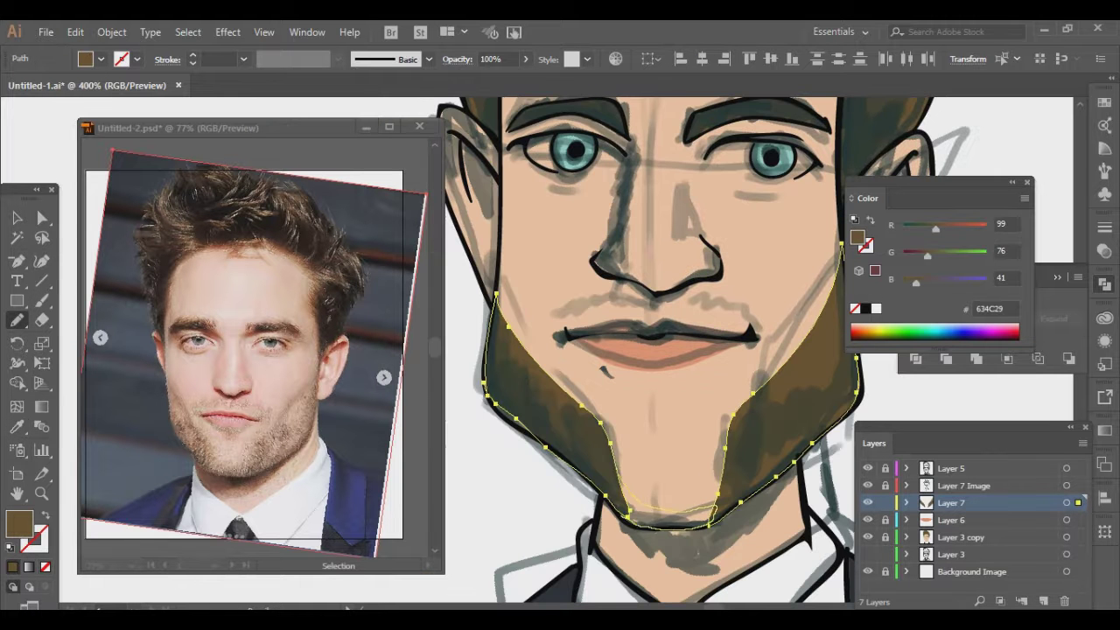
Step: Group the two beard shapes and lower their opacity so the skin tone shows through
key("ctrl+g")
scroll(648, 350, "up", 1)
key("shift+ctrl+F9")
scroll(648, 350, "up", 1)
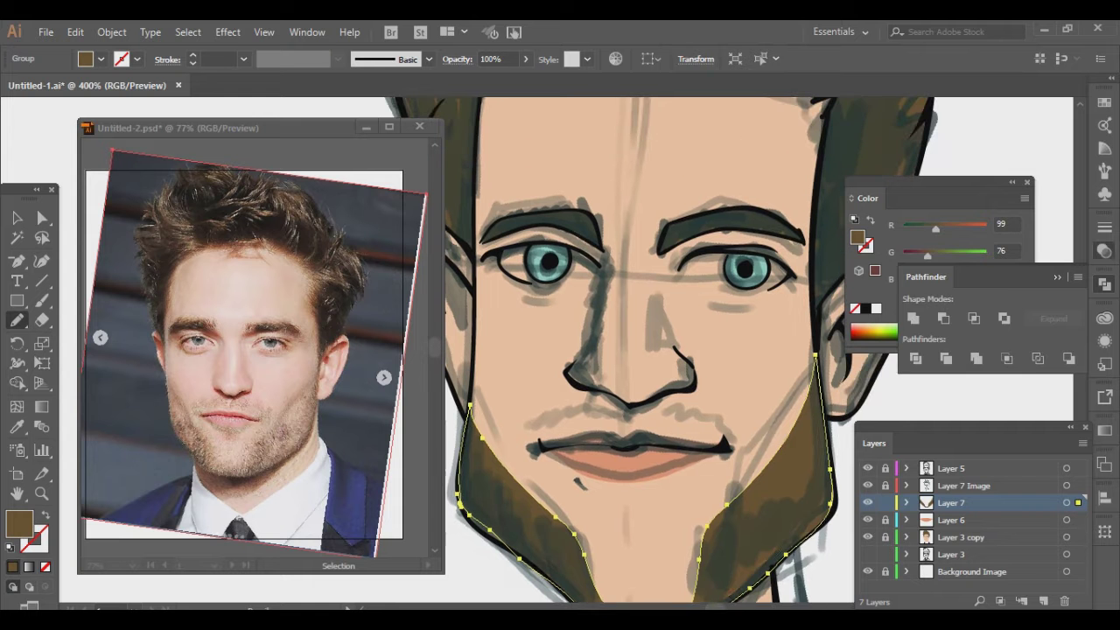
key("shift+ctrl+F10")
key("shift+ctrl+a")
key("v")
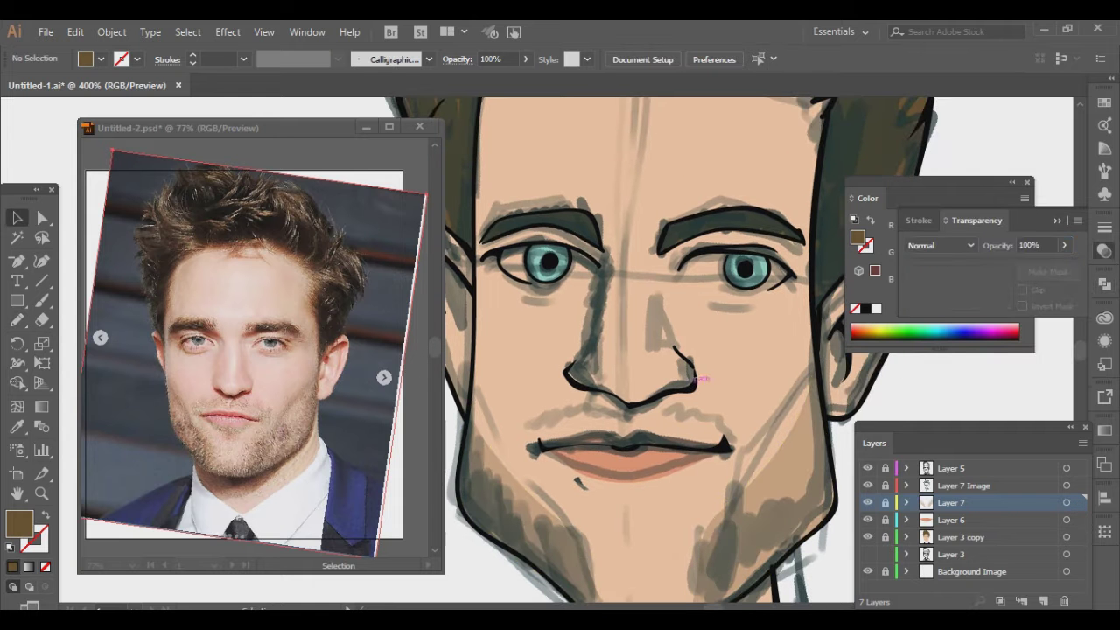
Step: Add an empty layer above the beard, and draw white (FFFFFF) areas beside both irises on the lip layer
key("ctrl+l")
left_click(951, 537)
key("n")
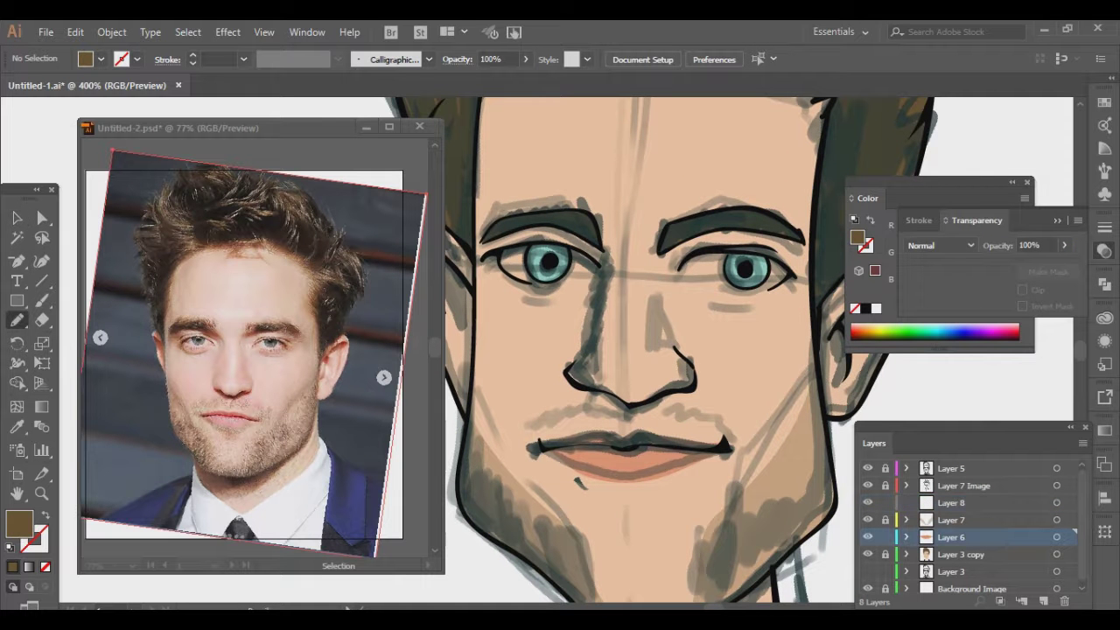
left_click_drag(728, 287, 681, 268)
left_click(876, 308)
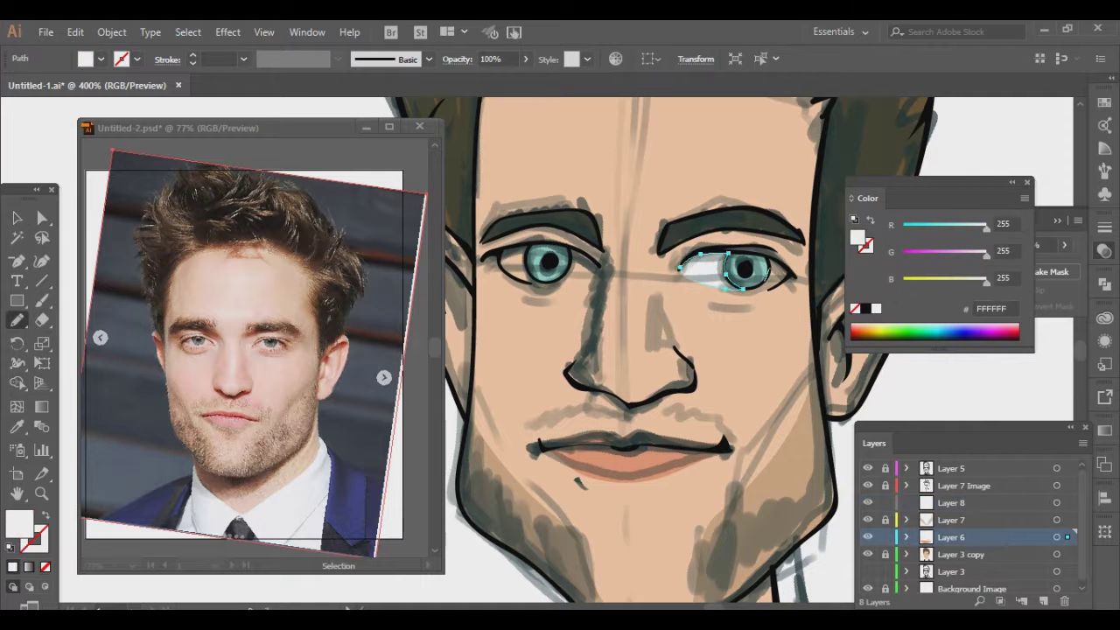
left_click_drag(767, 259, 770, 287)
mouse_move(597, 256)
left_mouse_down()
mouse_move(556, 282)
mouse_move(591, 263)
left_mouse_up()
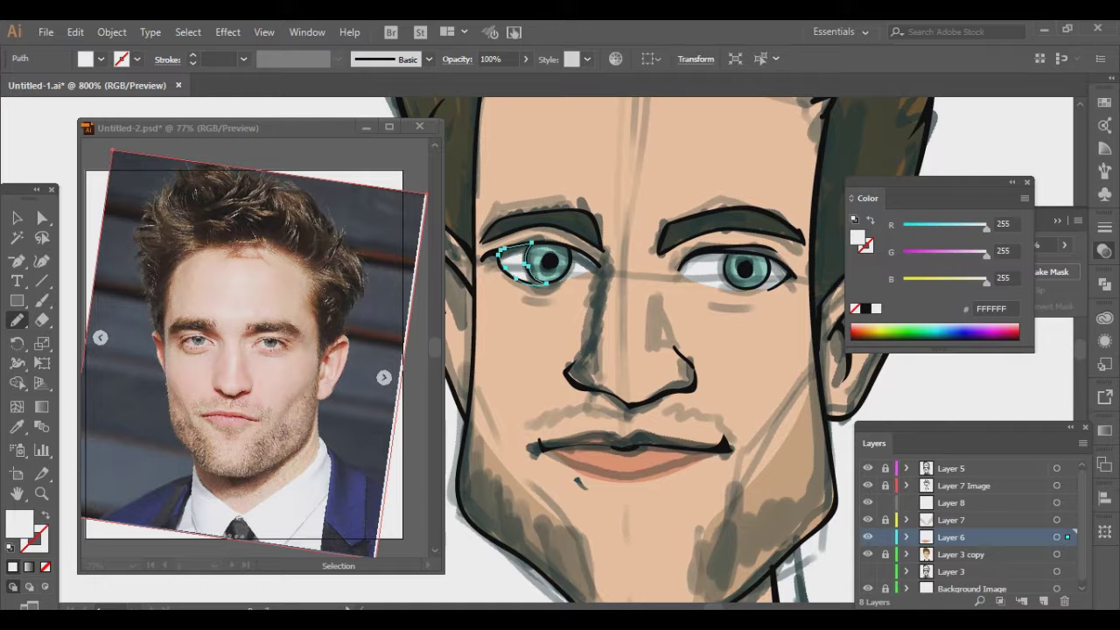
Step: Extend the white of the right eye with a thin white shape along its lower edge under the iris
key("ctrl+plus")
key("ctrl+minus")
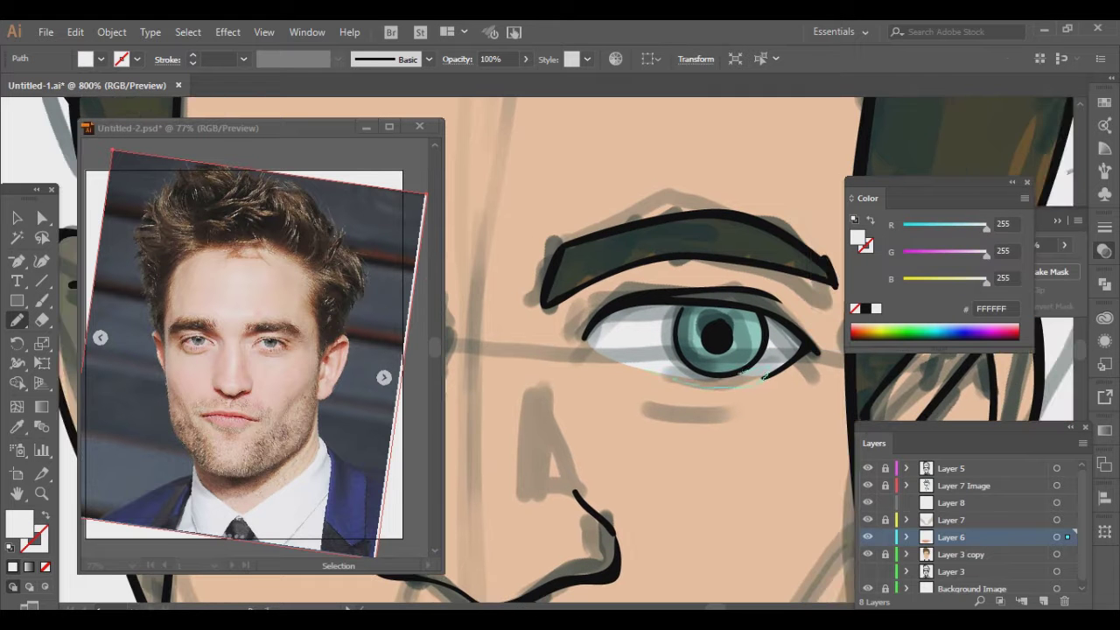
key("ctrl+minus")
key("ctrl+minus")
key("v")
key("ctrl+shift+a")
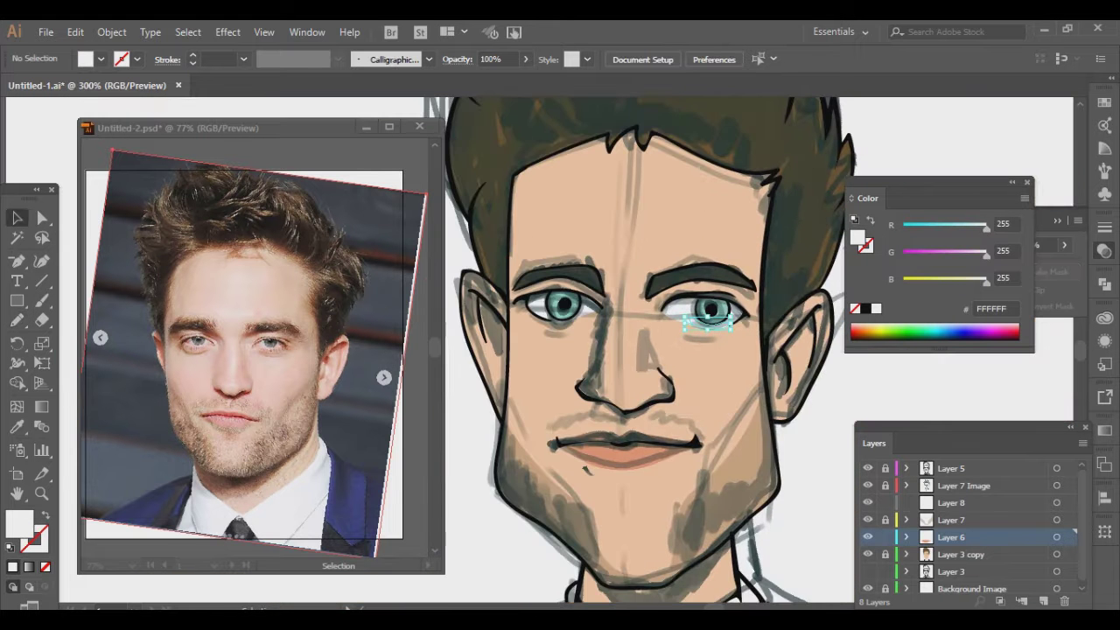
Step: Lower the sketch image's opacity to about 31% and make the empty Layer 8 active for drawing
key("ctrl+shift+F10")
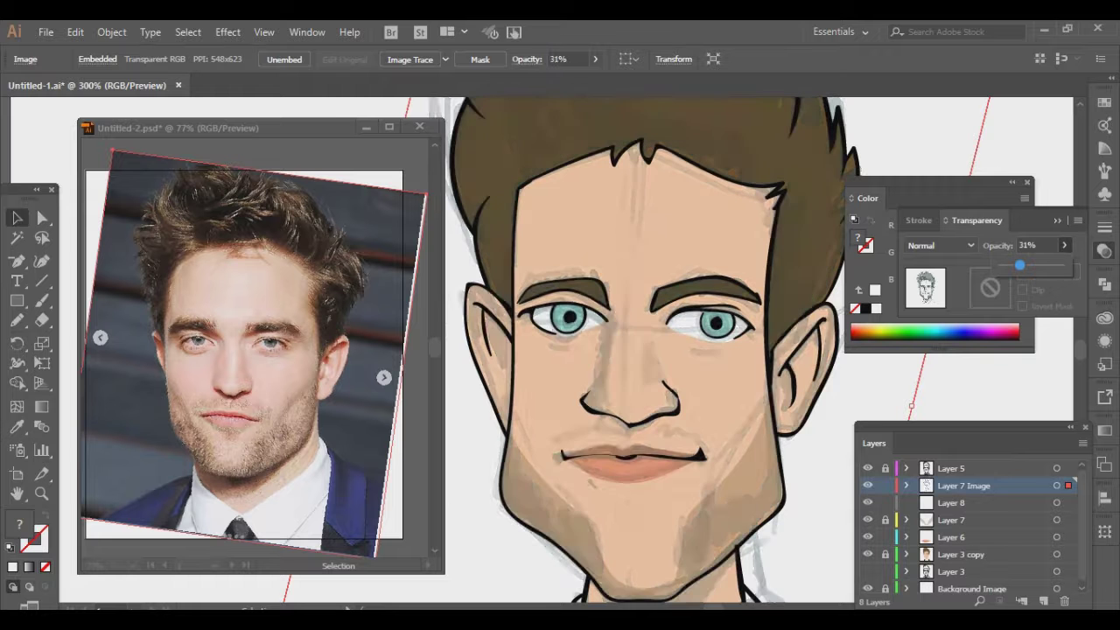
left_click(951, 502)
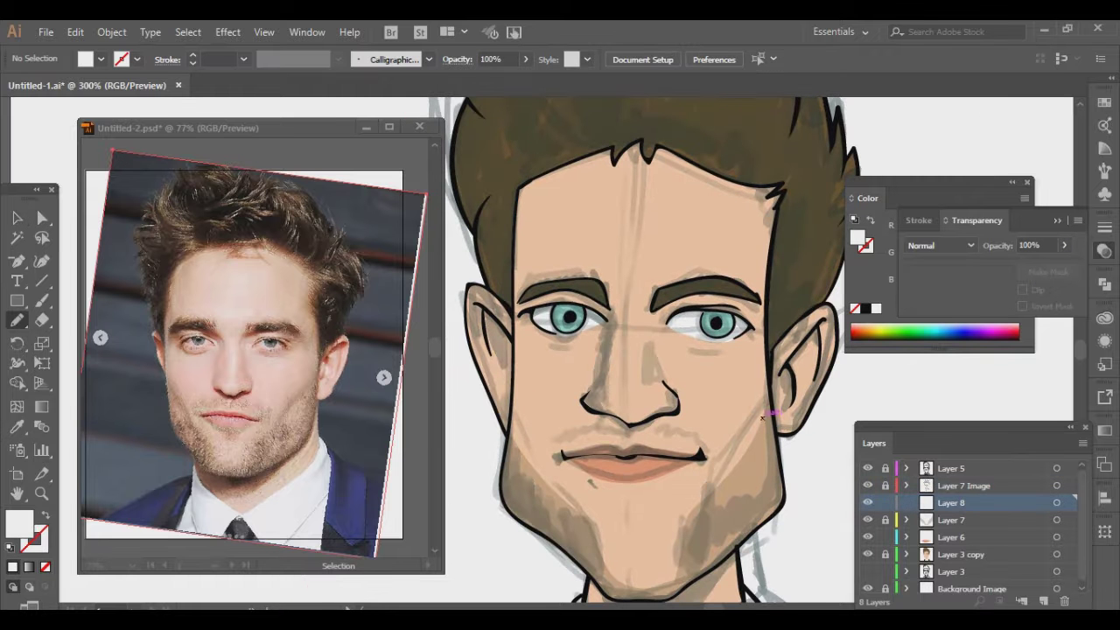
left_click_drag(763, 418, 789, 444)
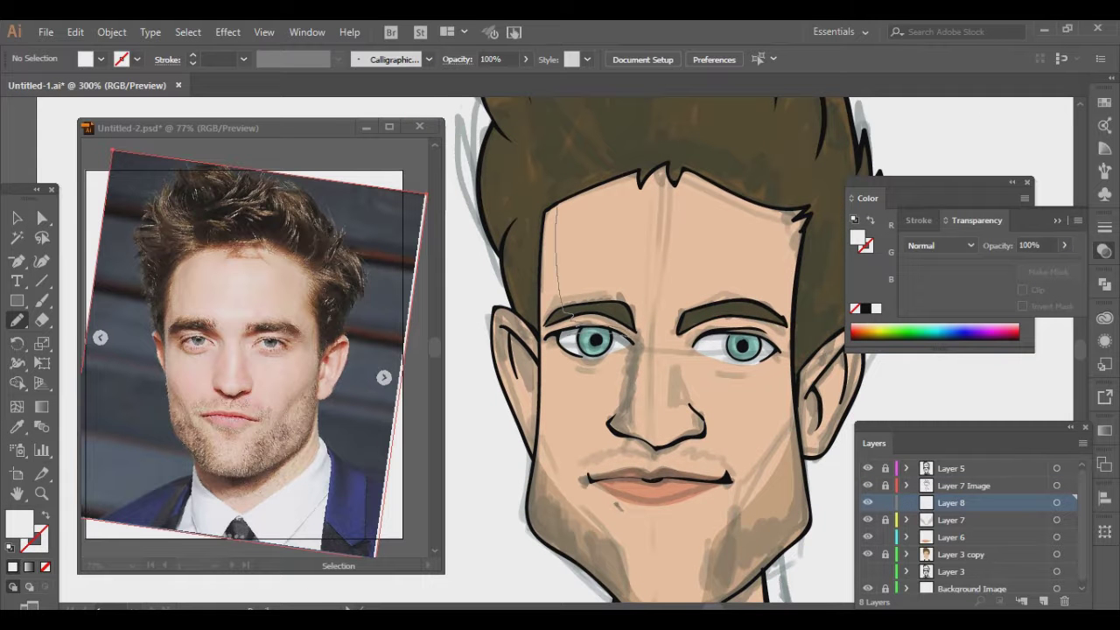
Step: Draw black (000000) shadow shapes on Layer 8 along the left temple, around the left eye, down the nose's side and under the nose
left_click_drag(542, 372, 551, 205)
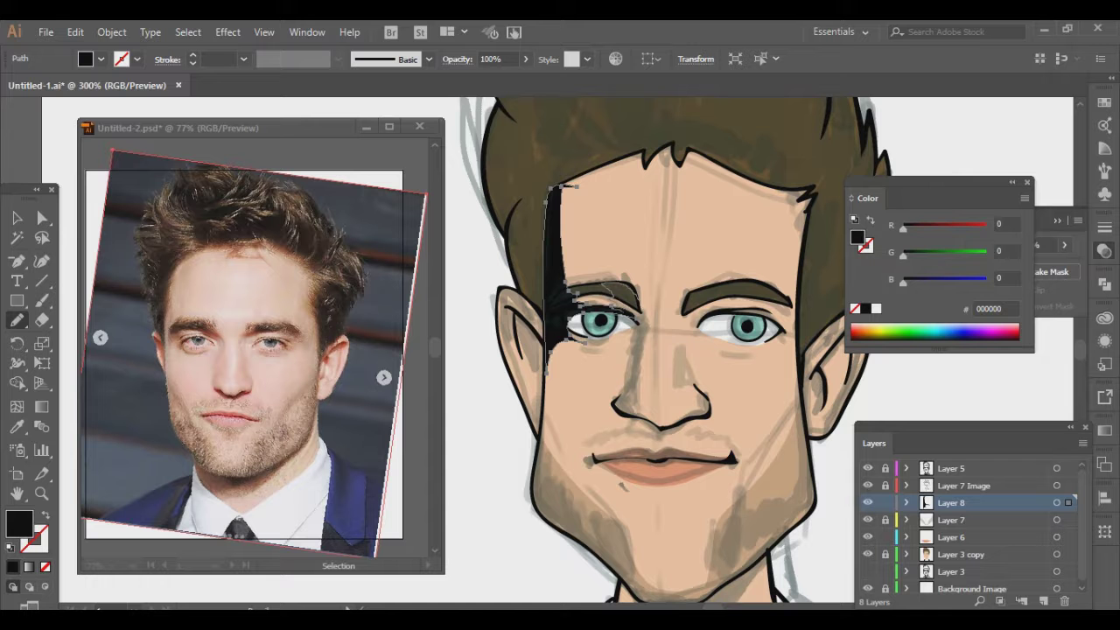
mouse_move(644, 314)
left_mouse_down()
mouse_move(635, 378)
mouse_move(691, 422)
mouse_move(616, 412)
left_mouse_up()
scroll(707, 495, "up", 2)
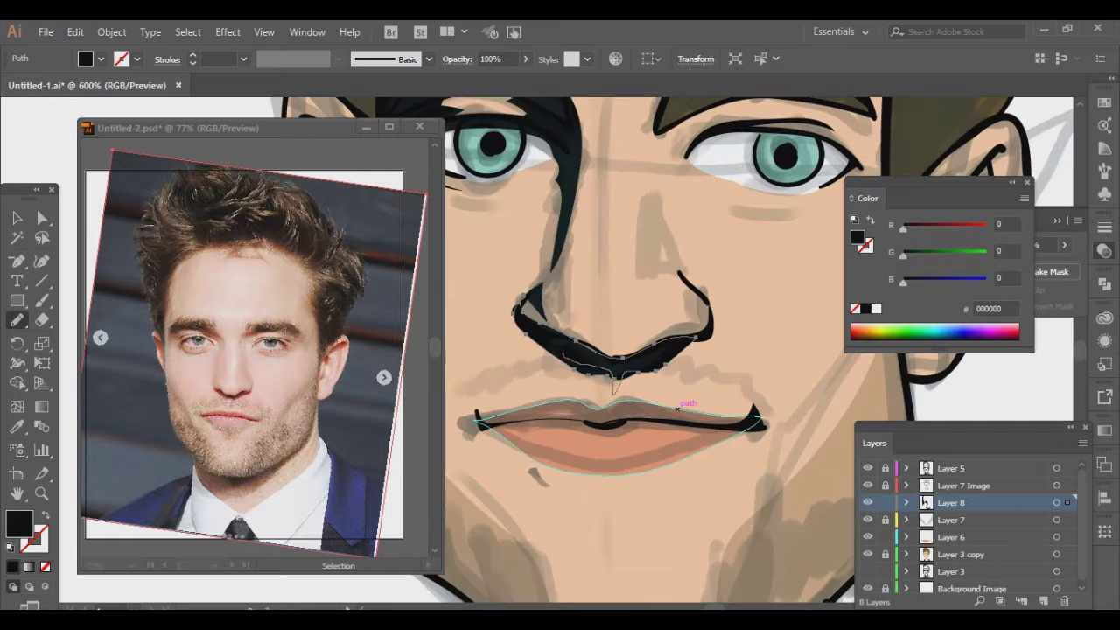
mouse_move(692, 339)
left_mouse_down()
mouse_move(569, 354)
mouse_move(609, 389)
left_mouse_up()
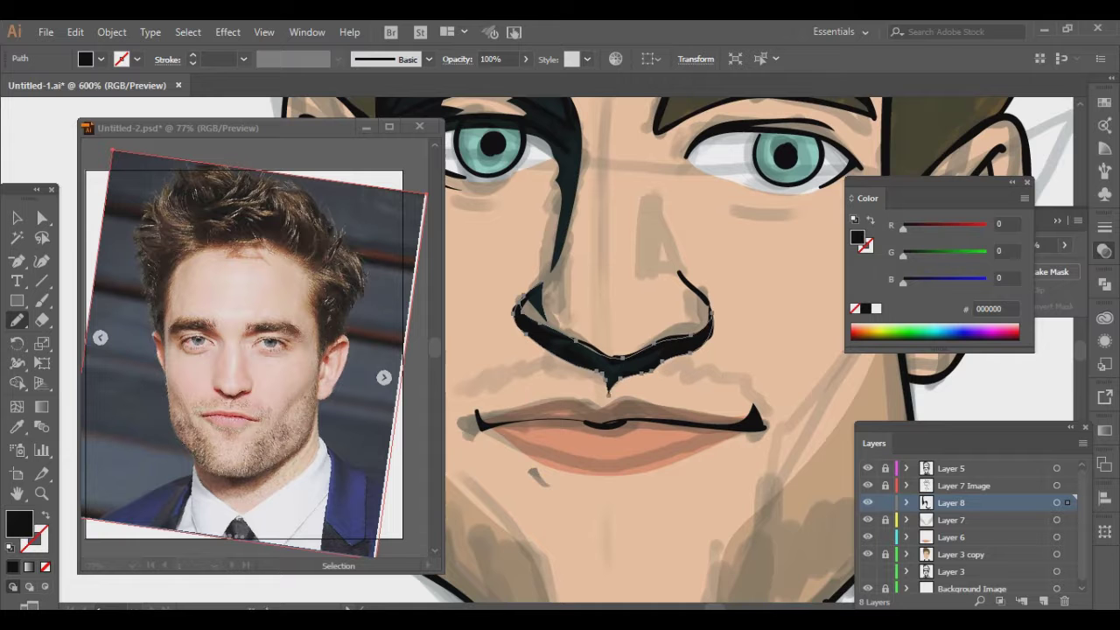
scroll(722, 350, "up", 1)
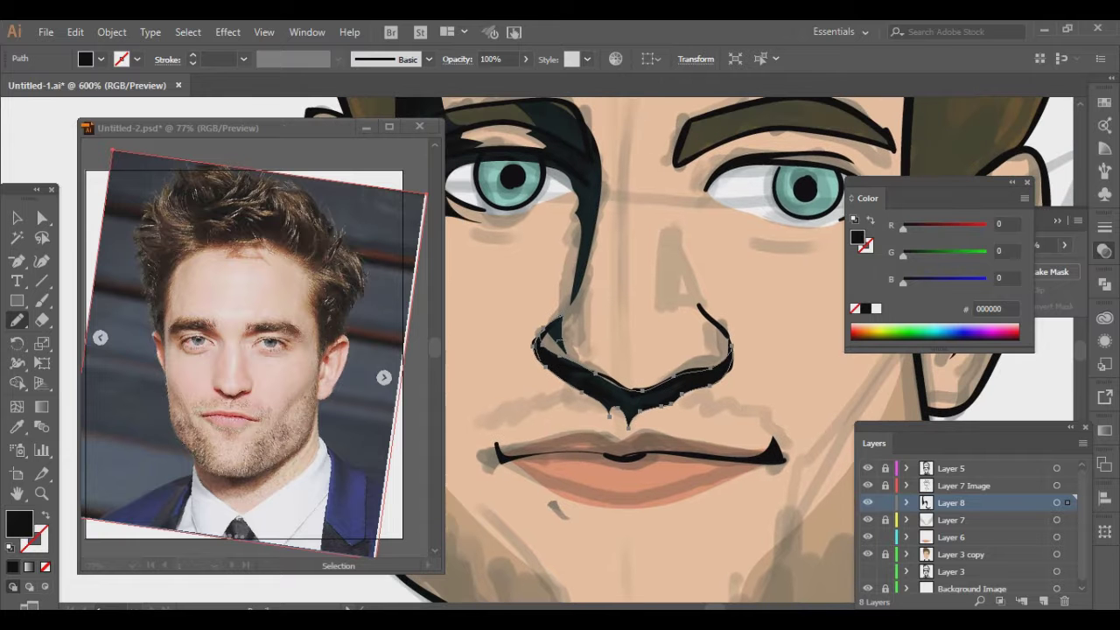
scroll(613, 350, "up", 1)
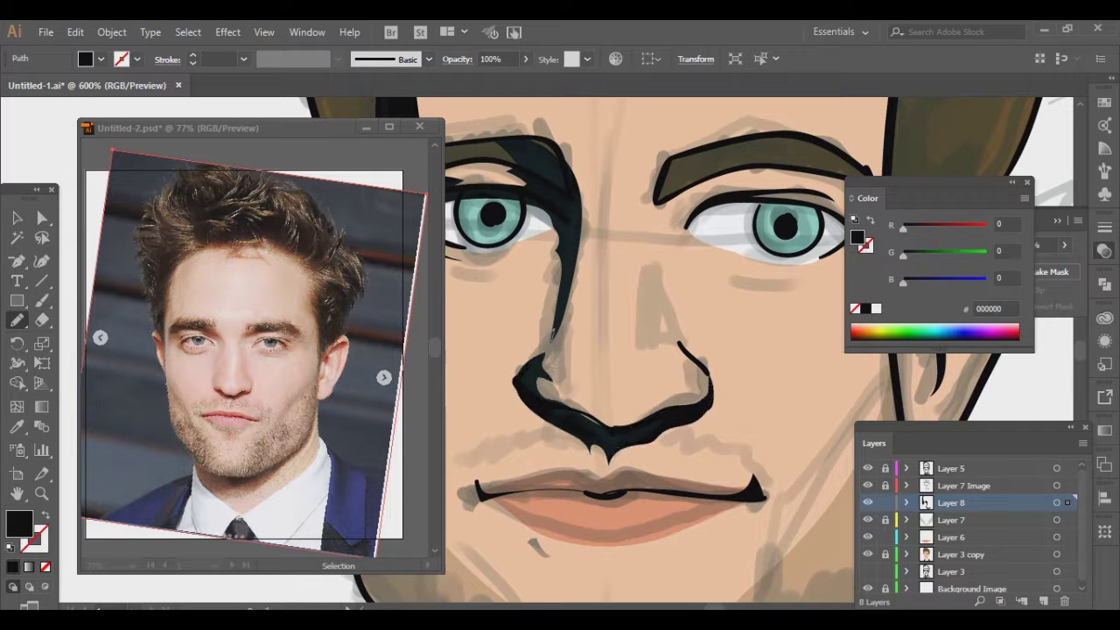
left_click_drag(555, 329, 524, 385)
scroll(647, 350, "down", 3)
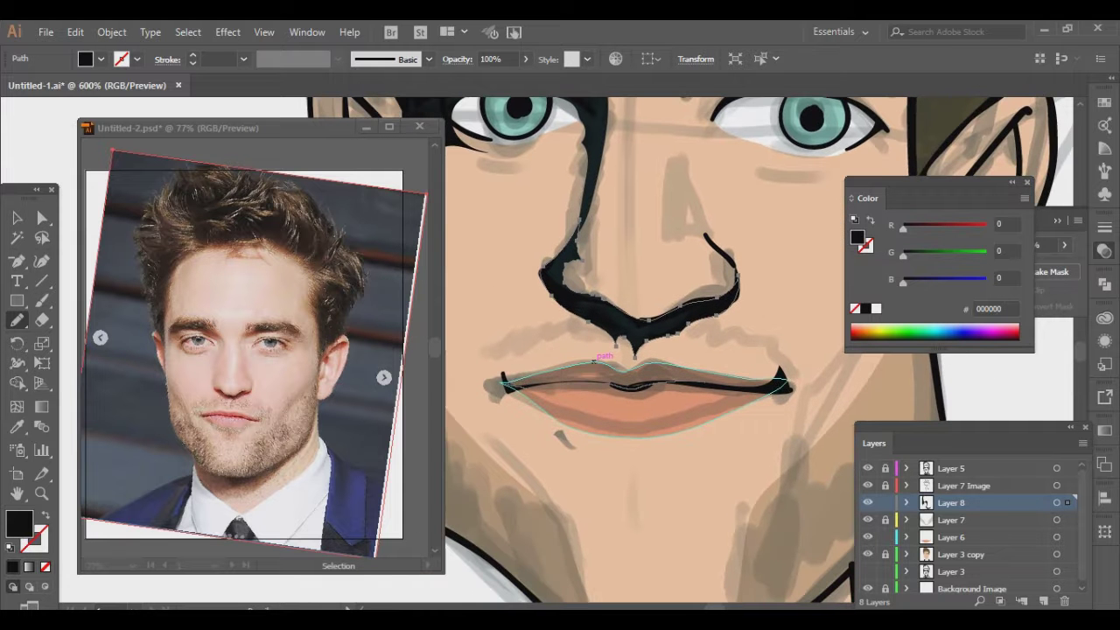
Step: Shade the upper lip and the inner folds of the right ear with solid black shapes
left_click(874, 290)
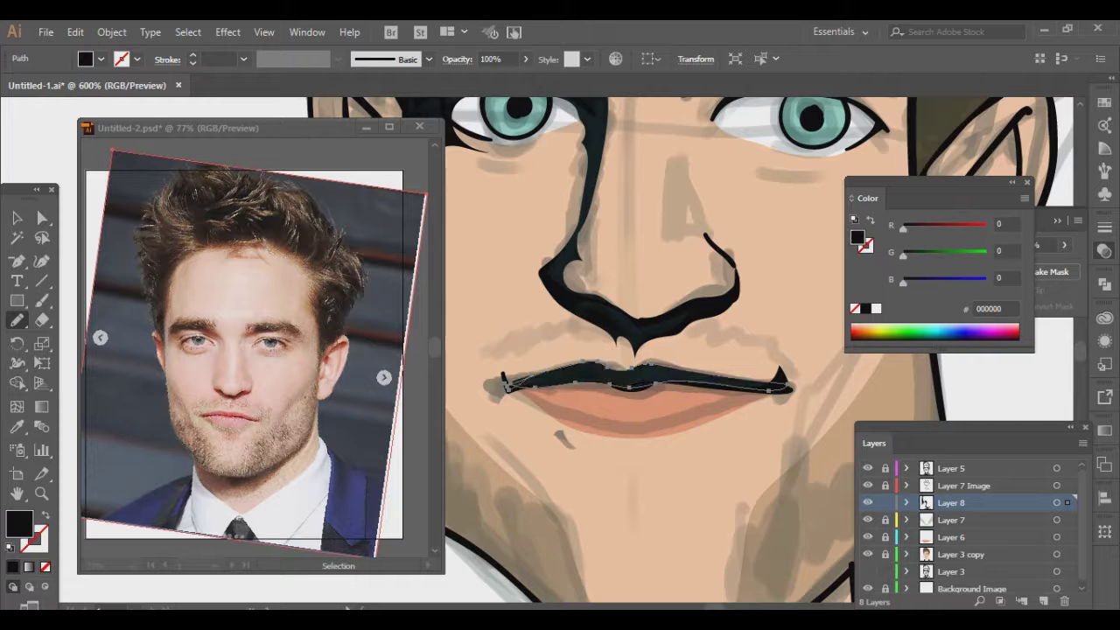
left_click_drag(647, 350, 402, 503)
left_click(787, 278)
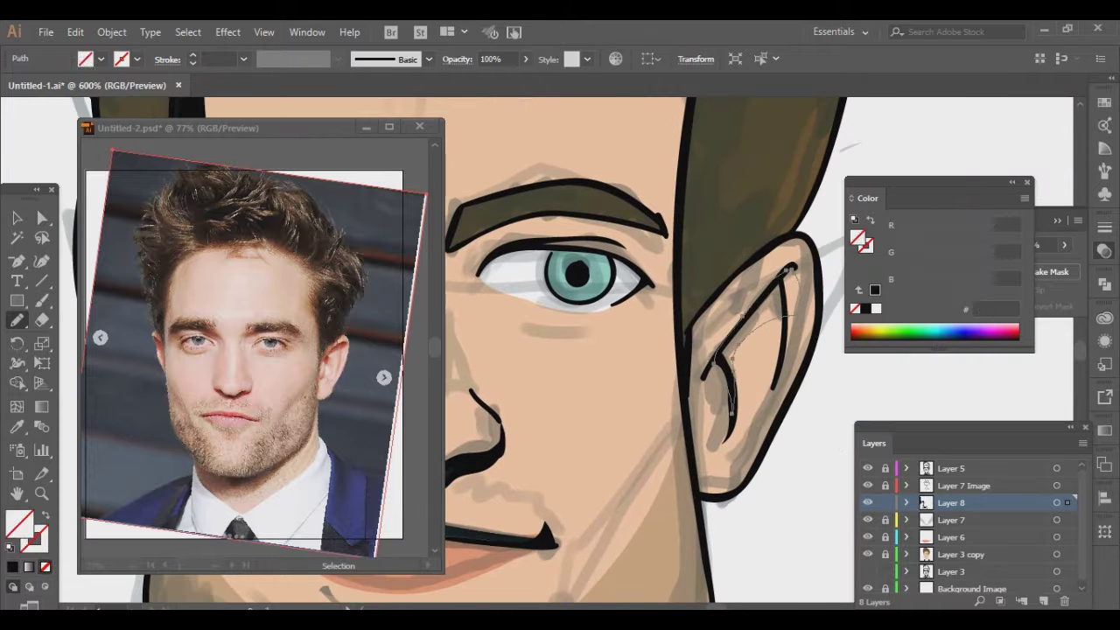
left_click(865, 308)
mouse_move(613, 350)
left_mouse_down()
mouse_move(627, 374)
mouse_move(624, 326)
mouse_move(619, 455)
left_mouse_up()
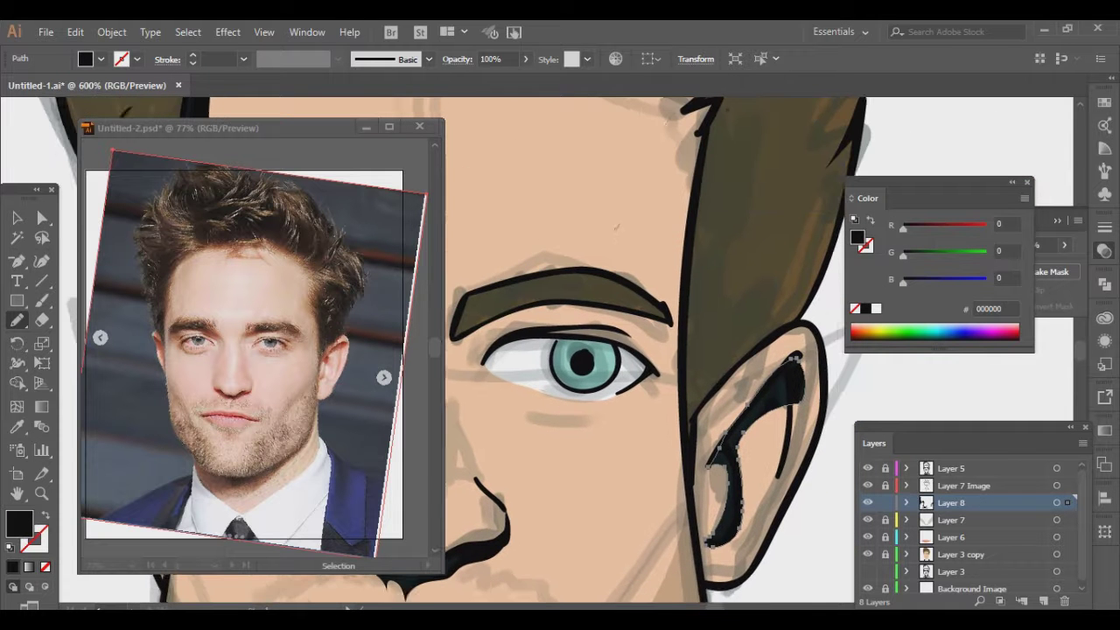
Step: Draw black shadow shapes from the right temple around the outer right eye and down the right cheek and jaw
left_click_drag(670, 136, 606, 284)
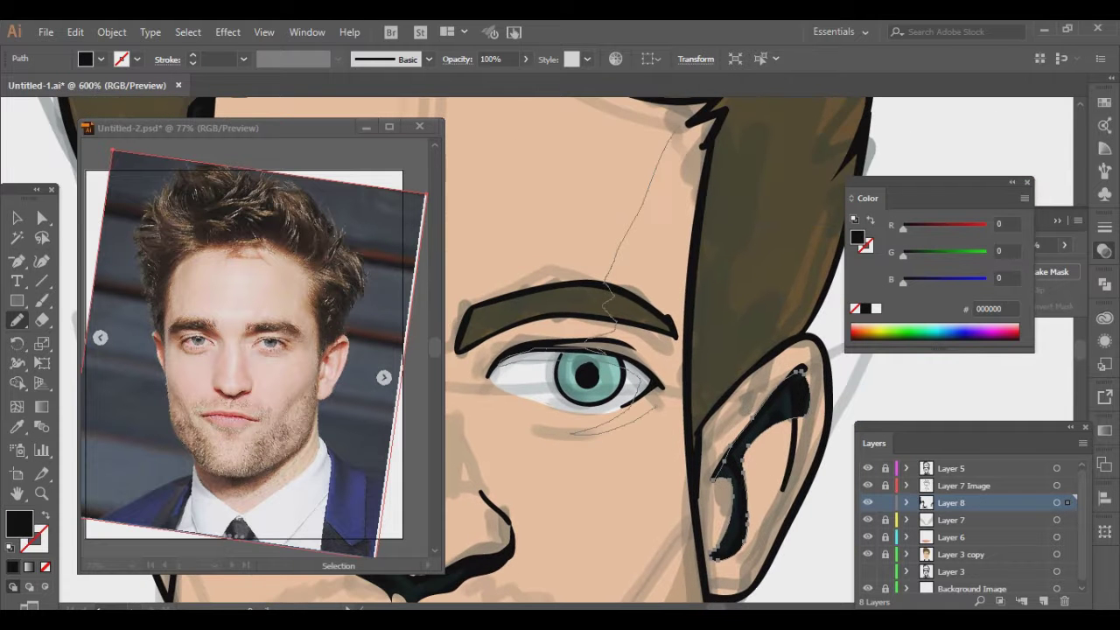
left_click_drag(658, 408, 718, 115)
left_click_drag(700, 394, 730, 123)
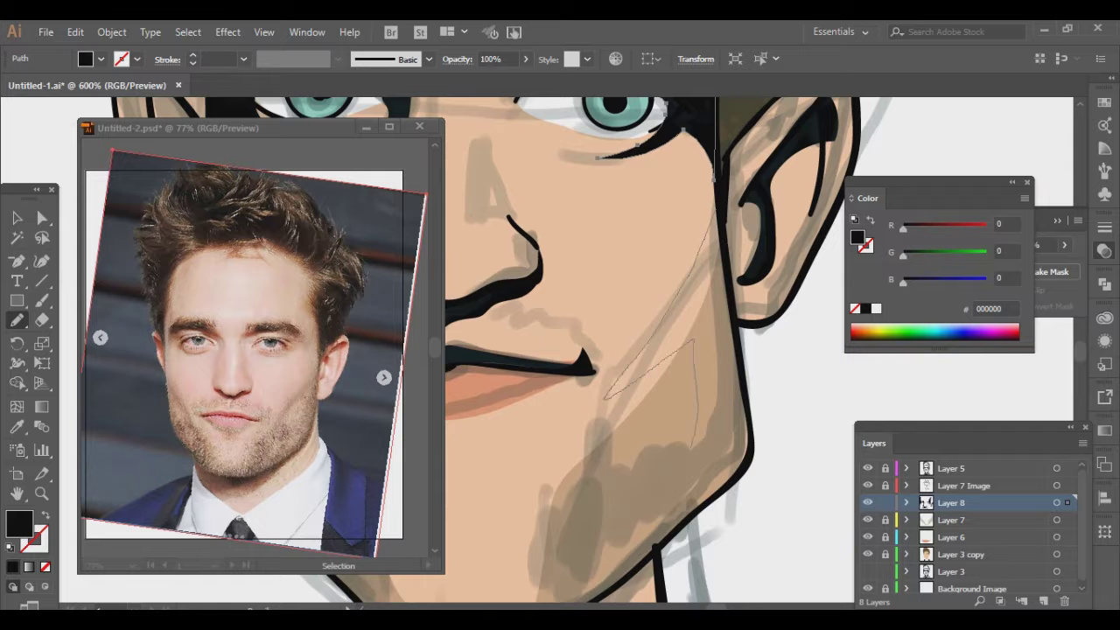
left_click_drag(717, 210, 730, 262)
mouse_move(612, 394)
left_mouse_down()
mouse_move(606, 284)
mouse_move(662, 320)
mouse_move(866, 337)
left_mouse_up()
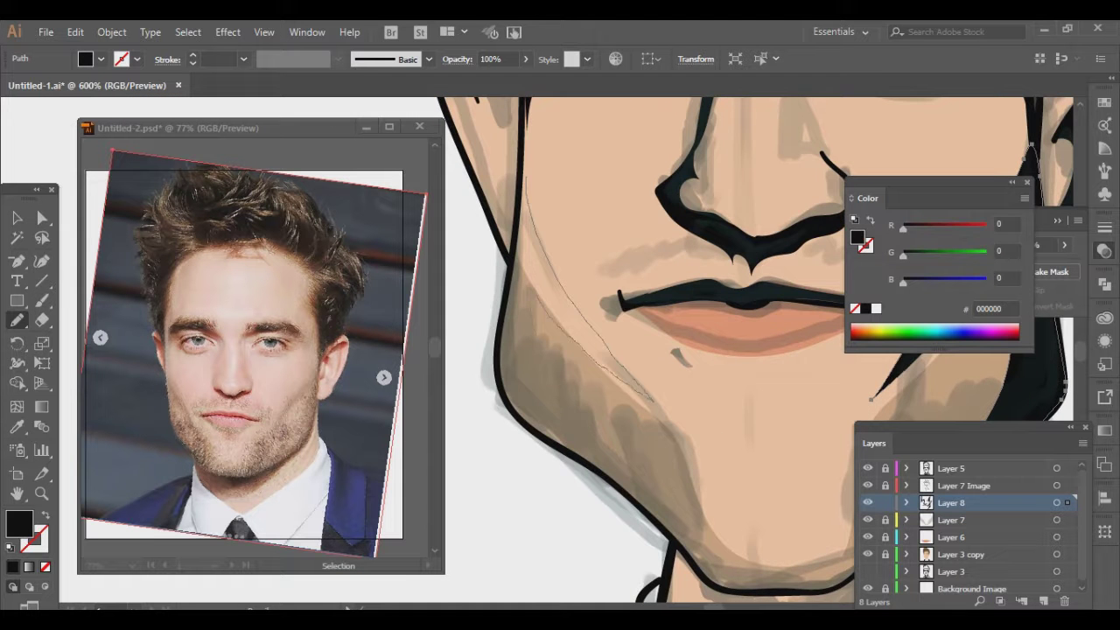
Step: Draw black shadow shapes along the left cheek and jaw, the face edge beside the left eye and inside the left ear
left_click_drag(512, 371, 503, 221)
left_click_drag(613, 263, 621, 437)
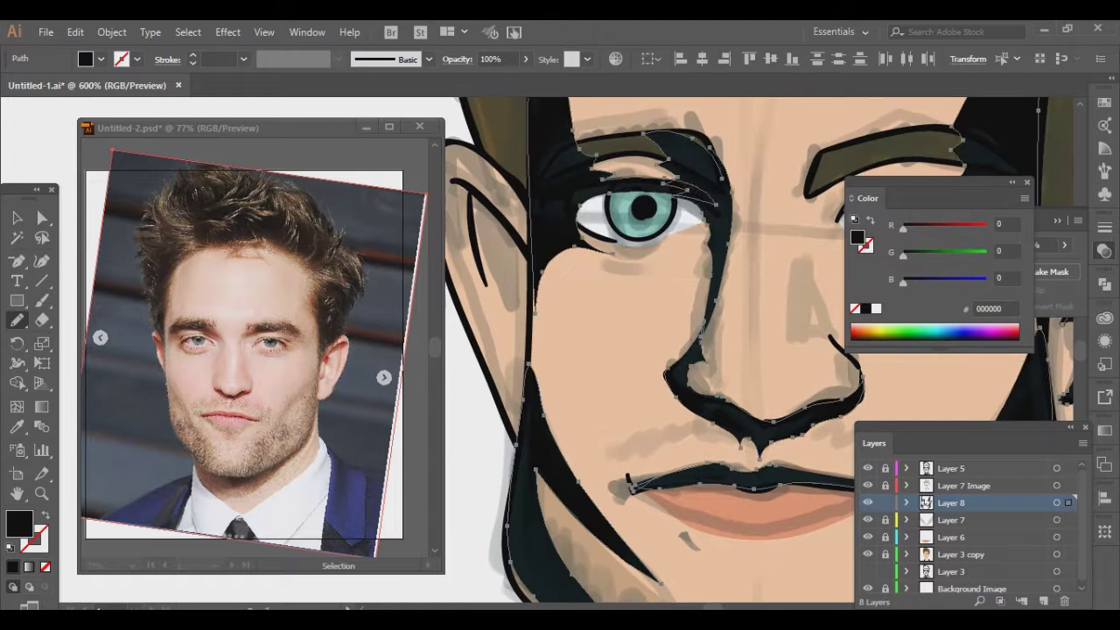
left_click_drag(534, 298, 530, 354)
left_click_drag(612, 262, 660, 333)
left_click_drag(577, 101, 577, 420)
left_click_drag(521, 307, 522, 302)
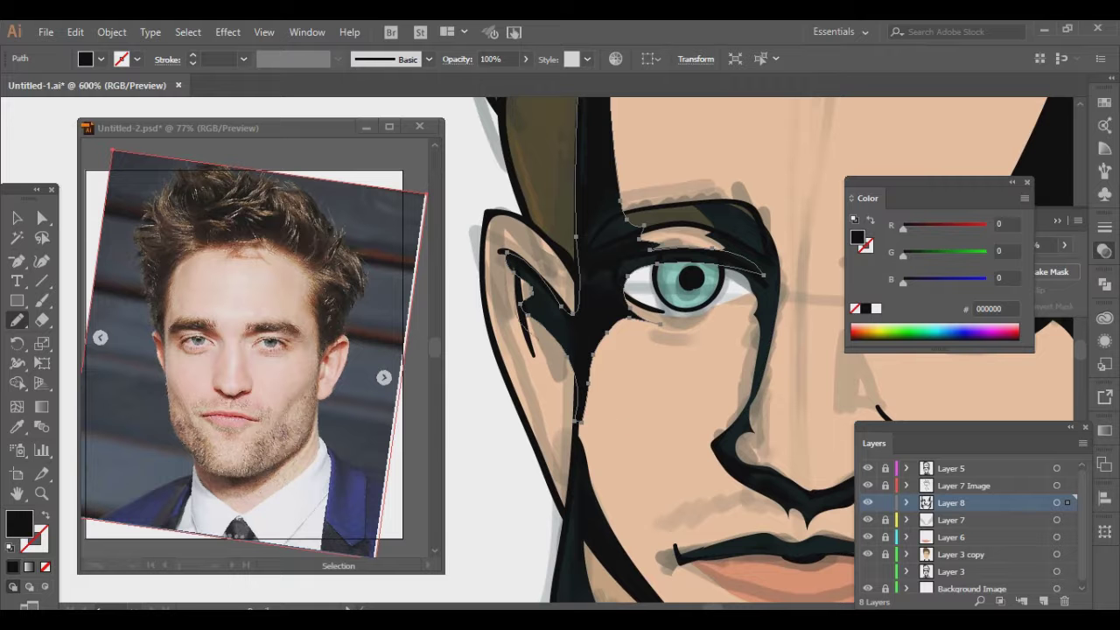
Step: Add a pointed black shadow below the lower lip and a wide one on the neck under the chin
left_click_drag(613, 420, 482, 154)
left_click_drag(612, 338, 616, 339)
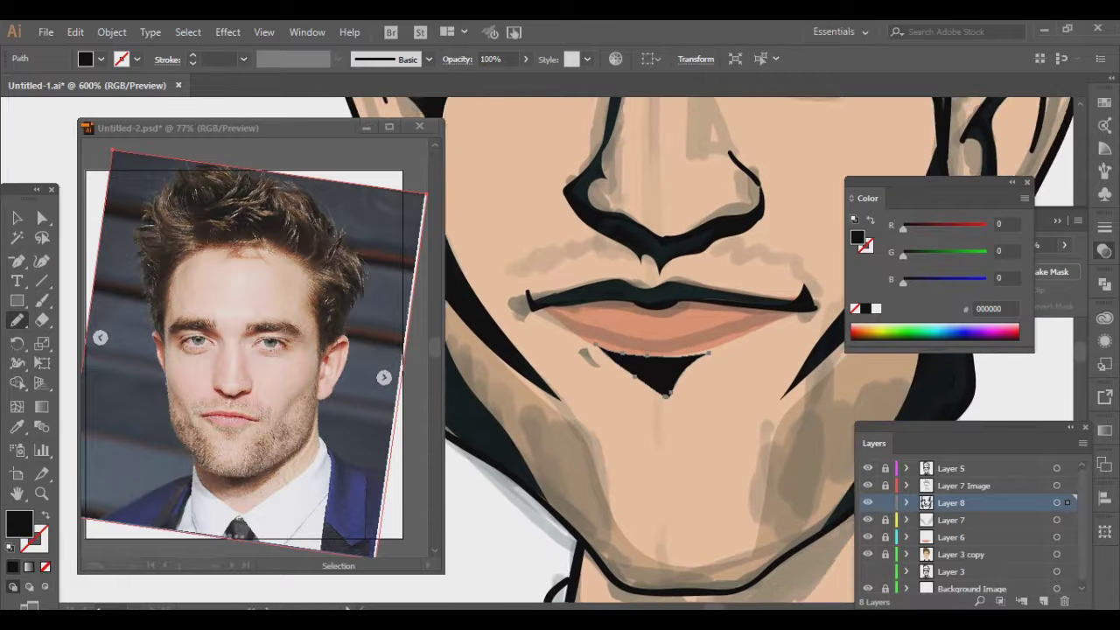
left_click_drag(665, 437, 591, 275)
left_click_drag(803, 320, 805, 320)
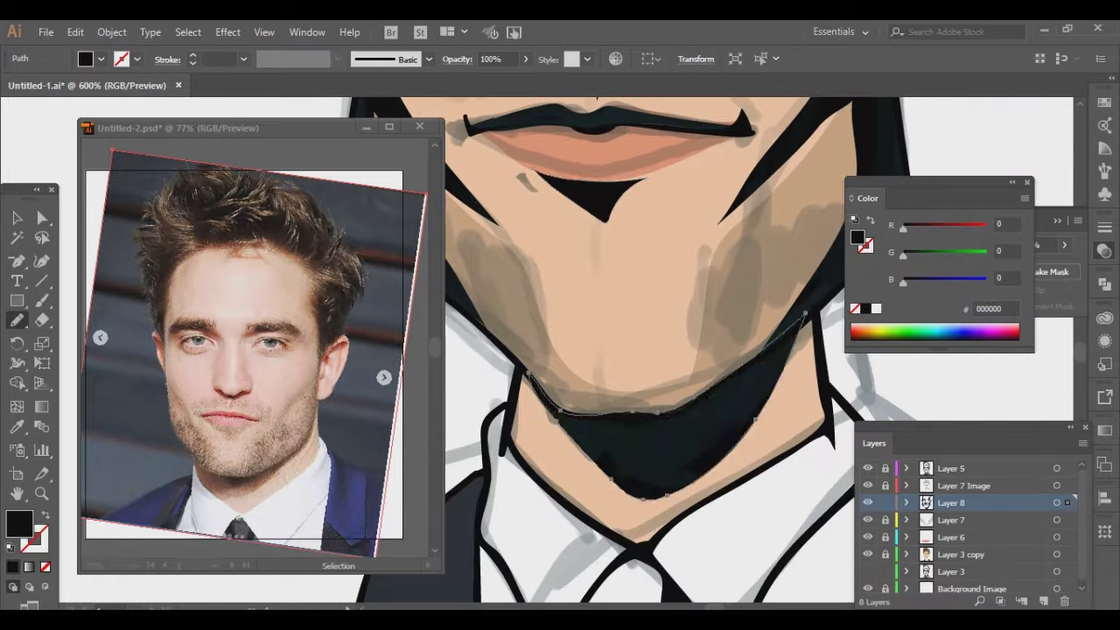
Step: Draw black shadow shapes over the inner right eyebrow and in the eye socket beside the nose bridge
scroll(648, 261, "up", 10)
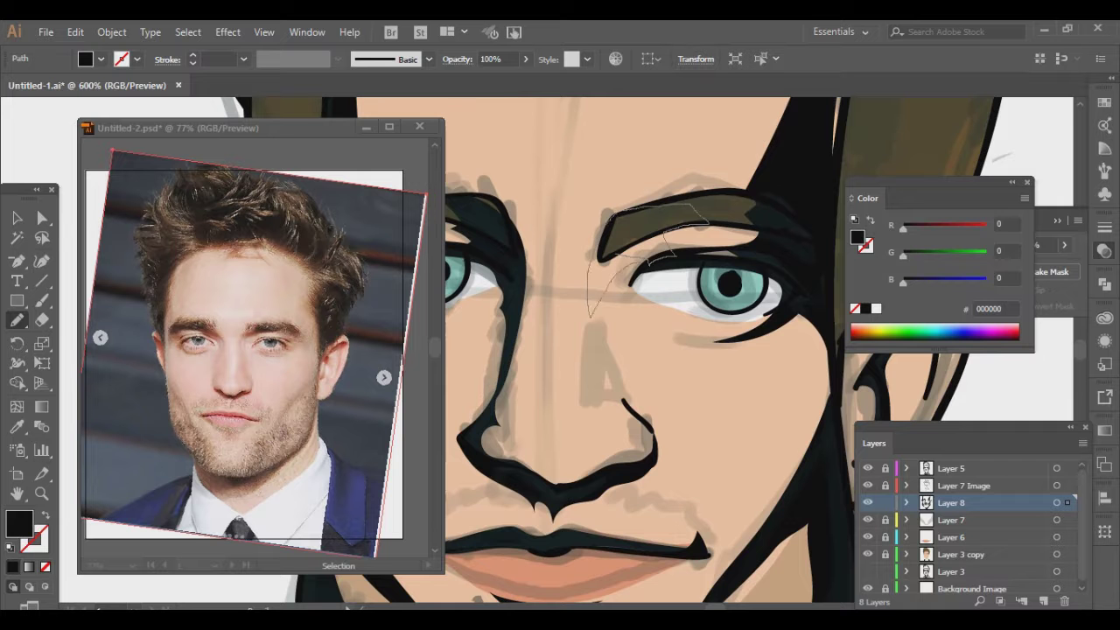
left_click_drag(592, 312, 613, 215)
mouse_move(731, 284)
left_mouse_down()
mouse_move(788, 320)
mouse_move(599, 529)
left_mouse_up()
Step: Draw narrow black shadow shapes on the forehead following the hairline from the left temple to the right
left_click_drag(683, 229, 503, 307)
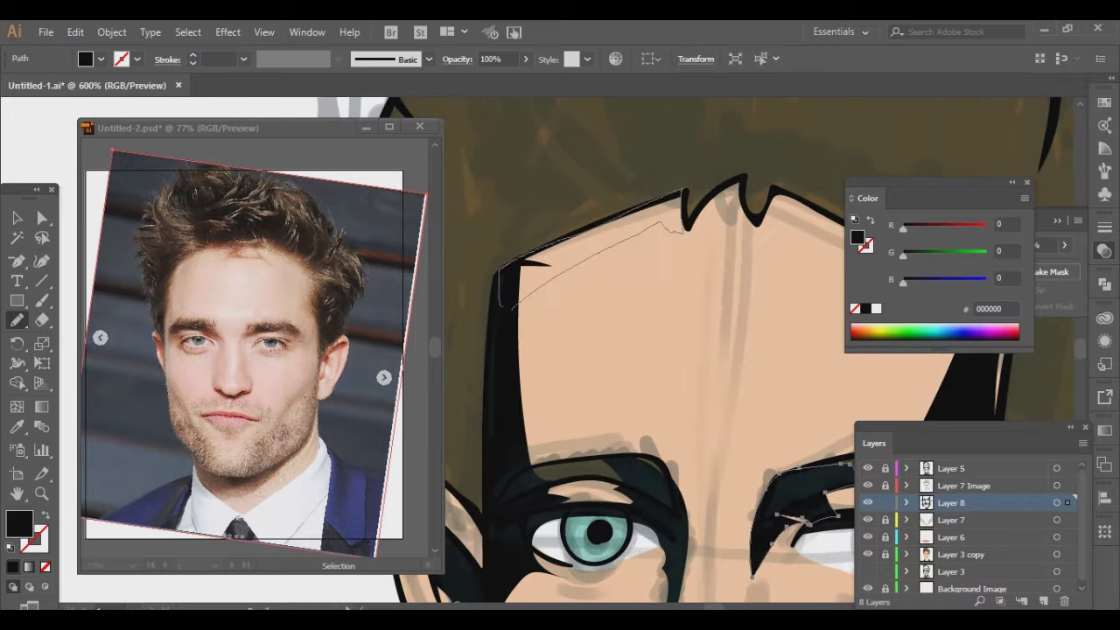
mouse_move(612, 306)
left_mouse_down()
mouse_move(389, 359)
mouse_move(646, 310)
left_mouse_up()
mouse_move(827, 282)
left_mouse_down()
mouse_move(769, 404)
mouse_move(792, 442)
left_mouse_up()
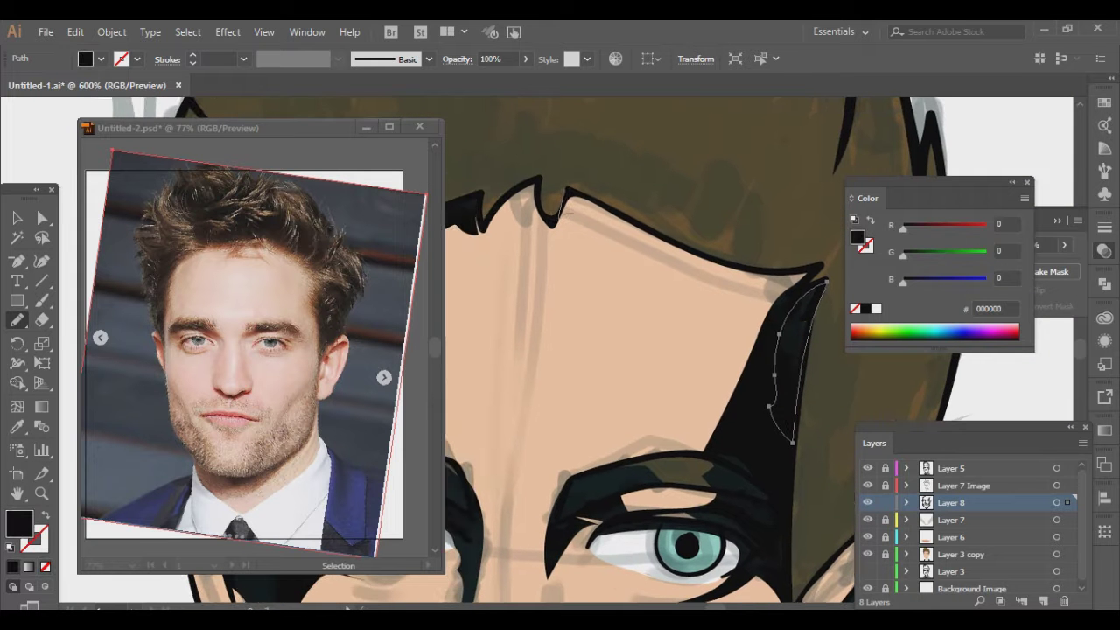
scroll(613, 350, "left", 3)
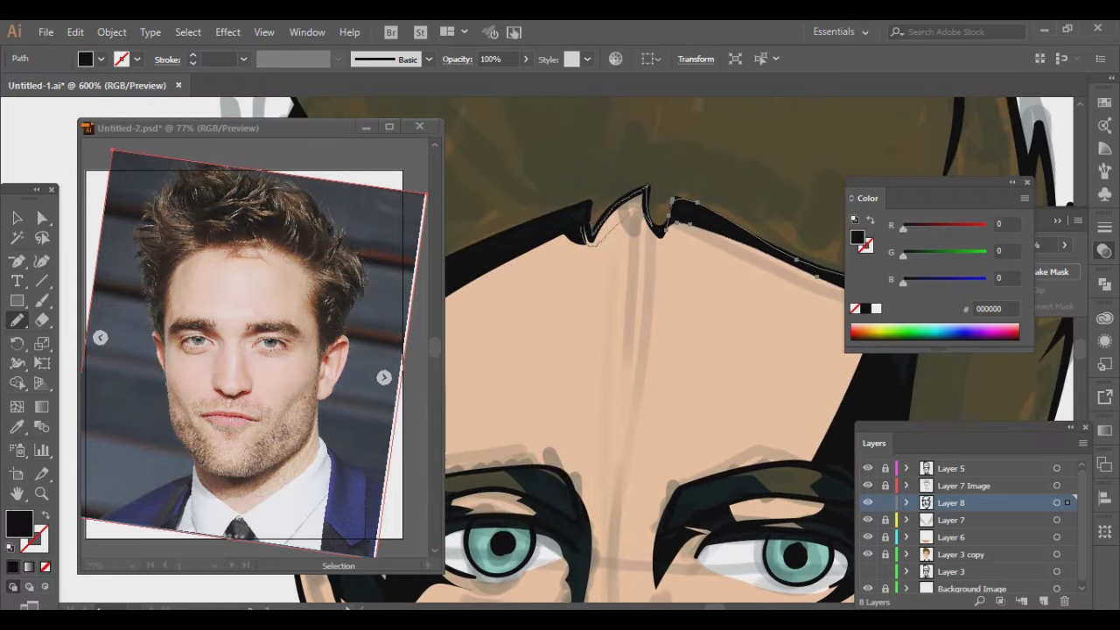
Step: Select all the shadow shapes, combine them with Pathfinder and fill them with a dark reddish brown (R 89, G 31)
key("ctrl+minus")
key("ctrl+minus")
key("ctrl+minus")
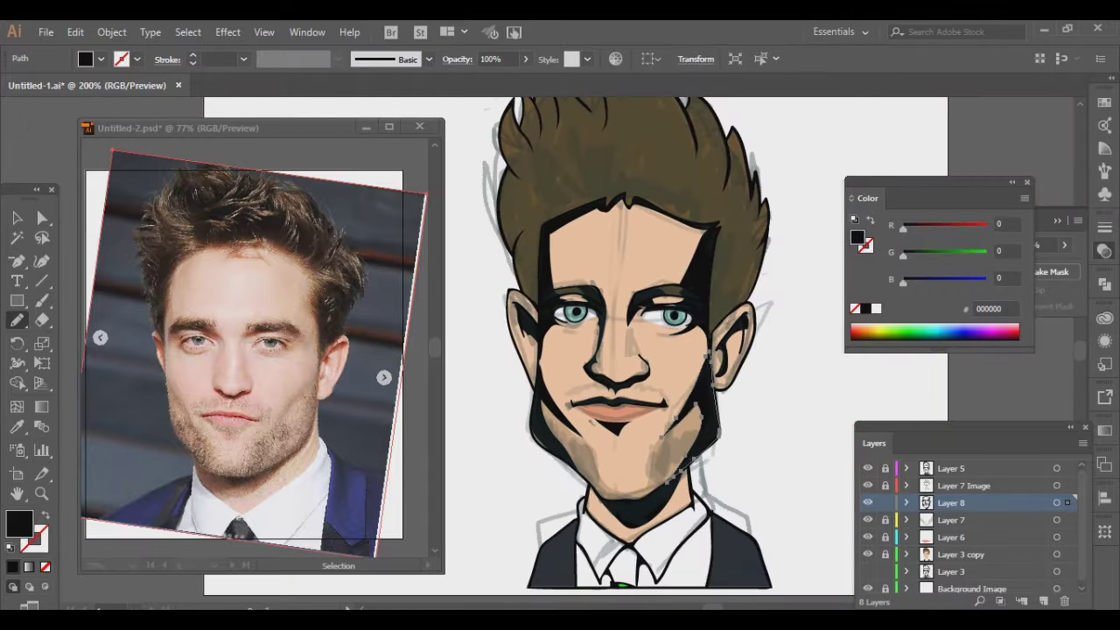
key("shift+ctrl+F9")
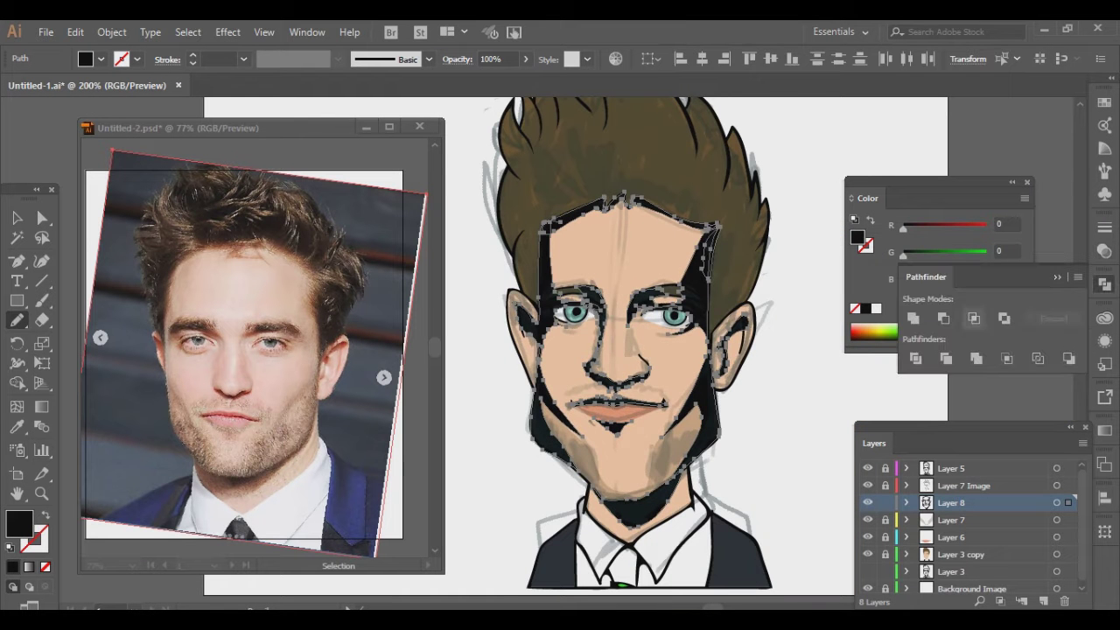
key("ctrl+a")
double_click(20, 523)
left_click(645, 443)
left_click(897, 310)
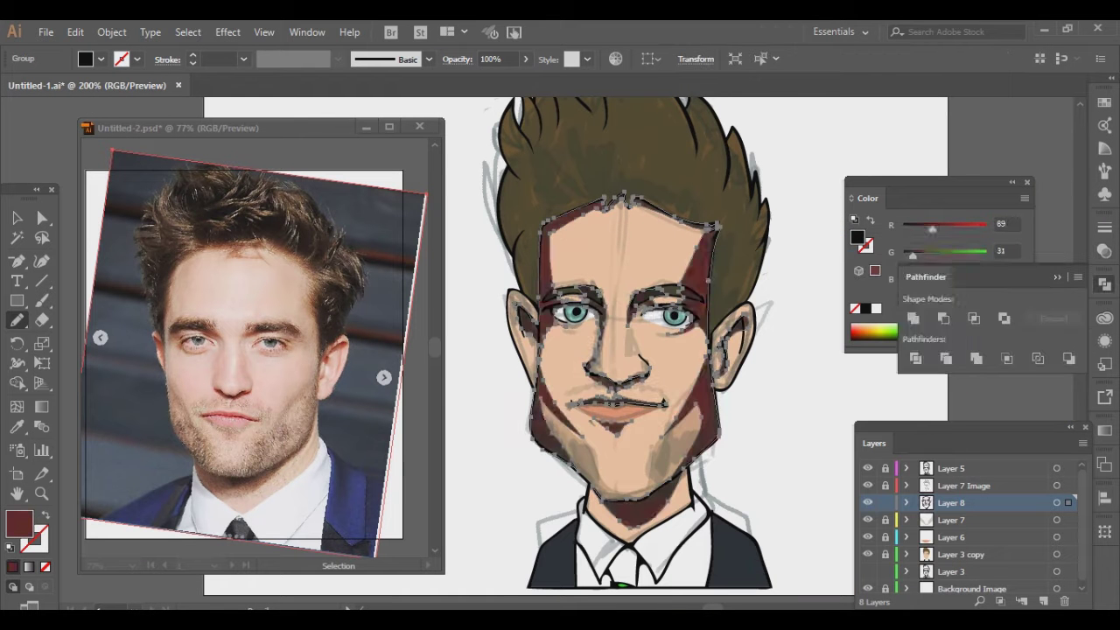
Step: Lower the opacity of the combined face shadows, deselect them, hide the Layer 7 Image sketch and lock Layer 8
key("shift+ctrl+F10")
left_click_drag(1035, 265, 1027, 264)
key("shift+ctrl+a")
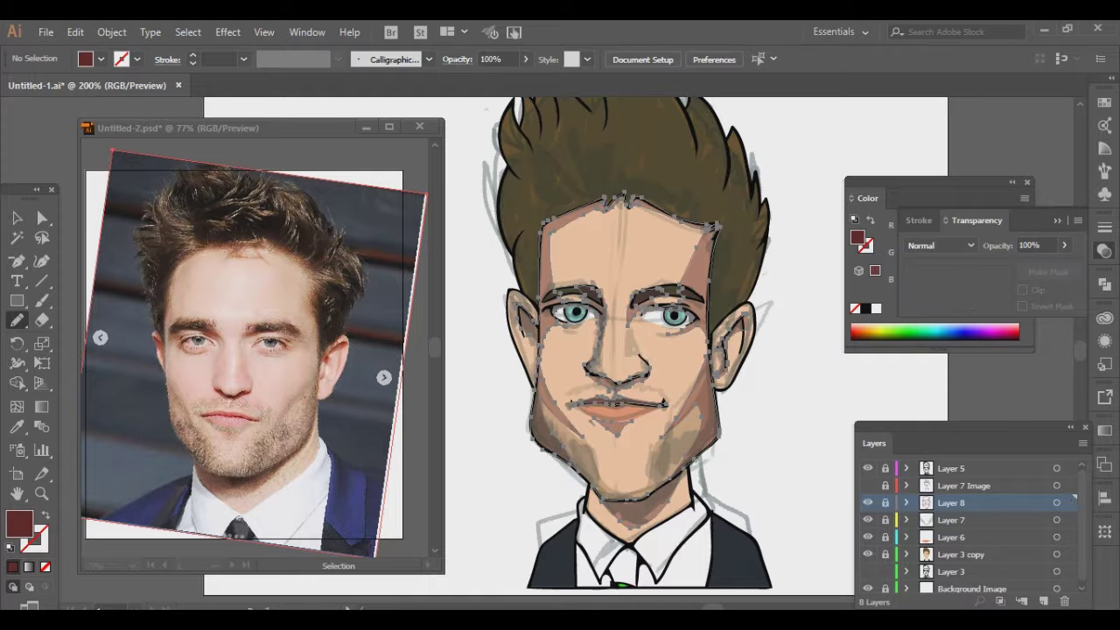
left_click(868, 484)
left_click(885, 502)
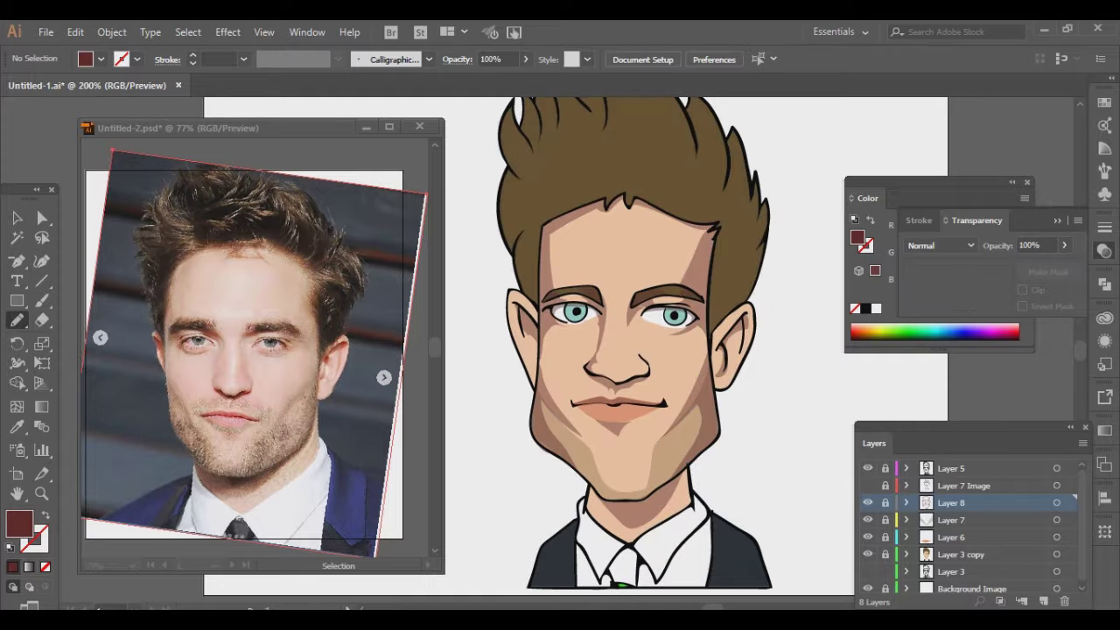
Step: Add a new empty Layer 9 directly above the face shadow layer
key("ctrl+l")
double_click(1006, 503)
key("Return")
left_click_drag(525, 350, 546, 393)
key("b")
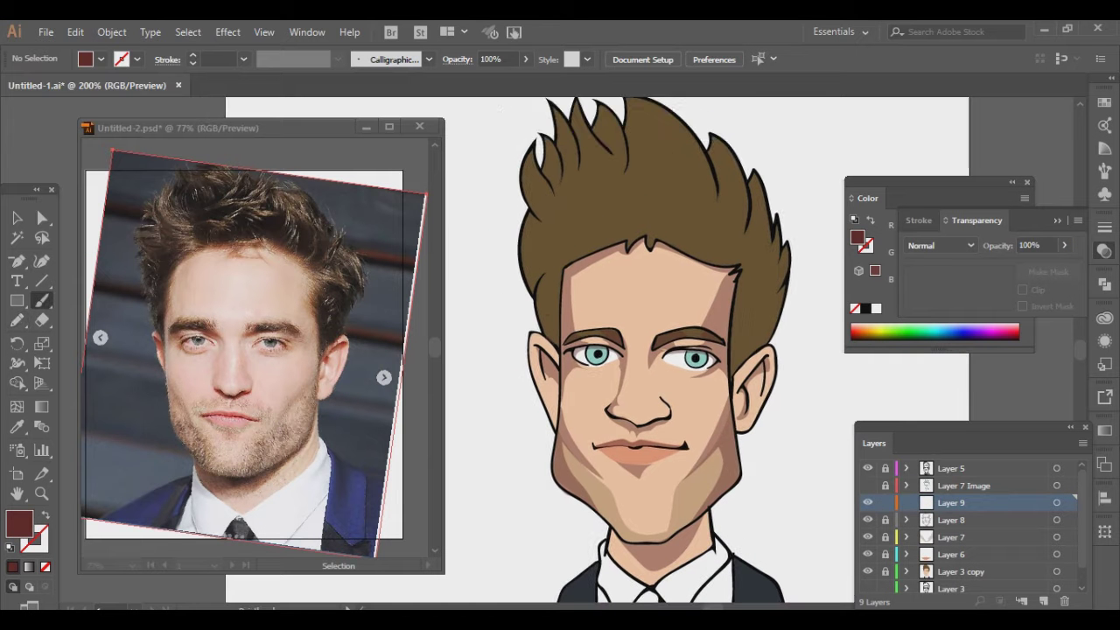
Step: Draw jagged black shadow shapes in the hair at the left temple and along the hairline above the forehead
left_click_drag(543, 289, 552, 345)
key("n")
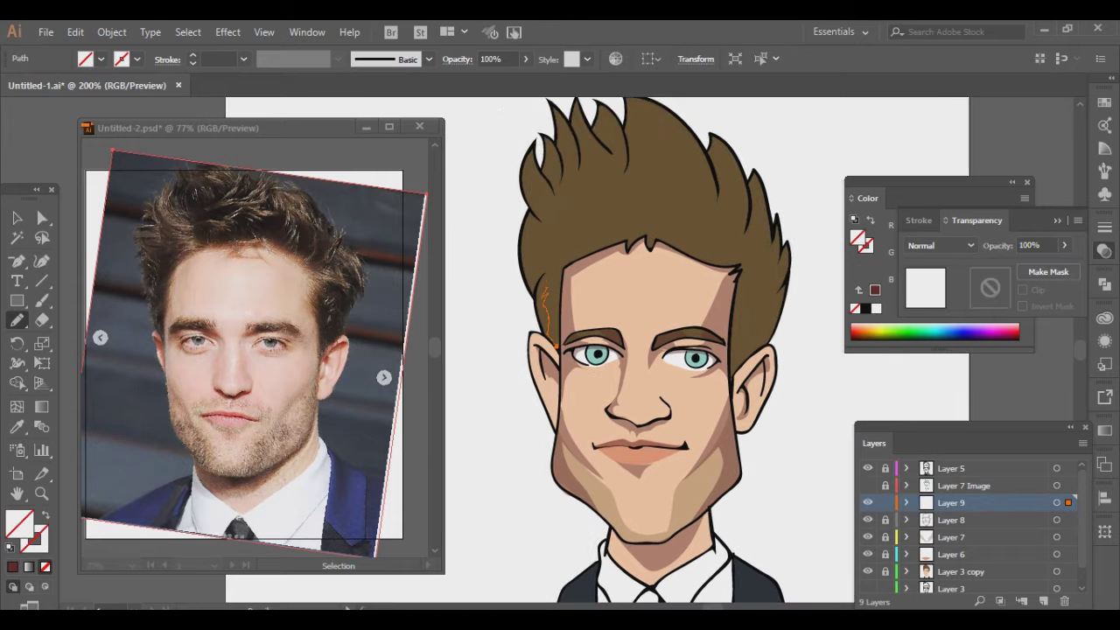
left_click(864, 308)
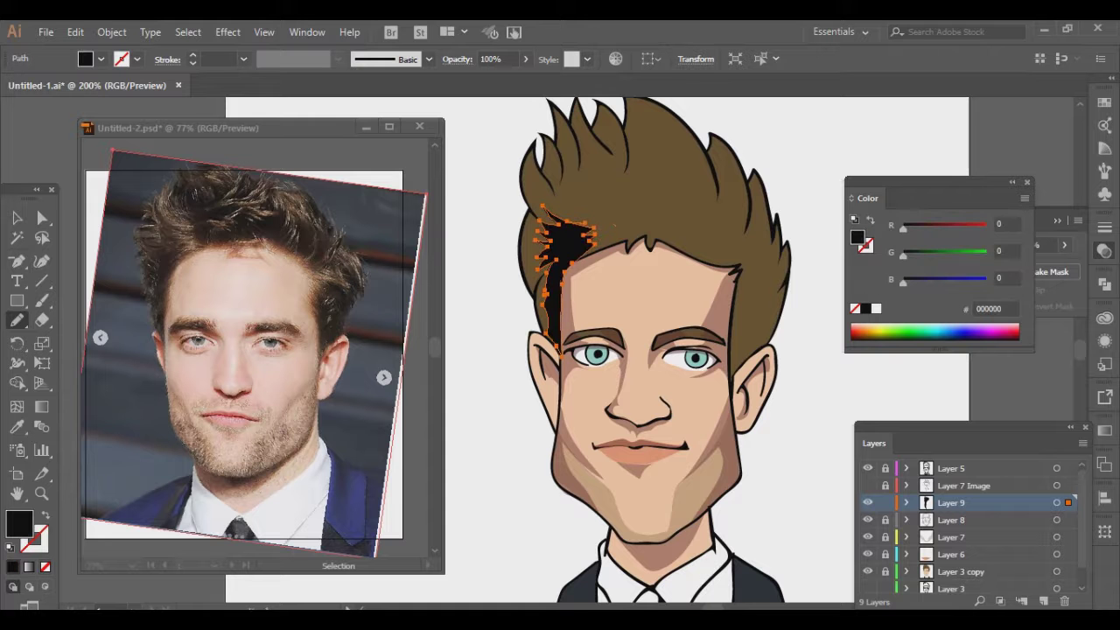
scroll(639, 350, "right", 2)
left_click_drag(613, 243, 655, 240)
left_click(864, 308)
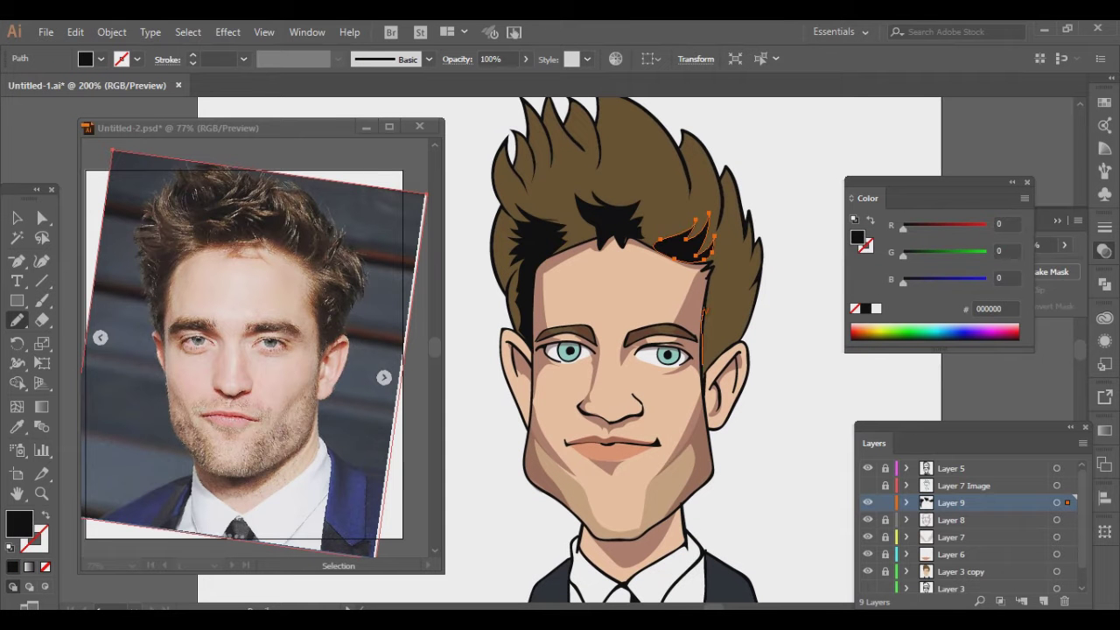
Step: Draw spiky black hair shadows above the right ear and between the existing shapes along the fringe
left_click_drag(735, 339, 705, 308)
left_click(864, 308)
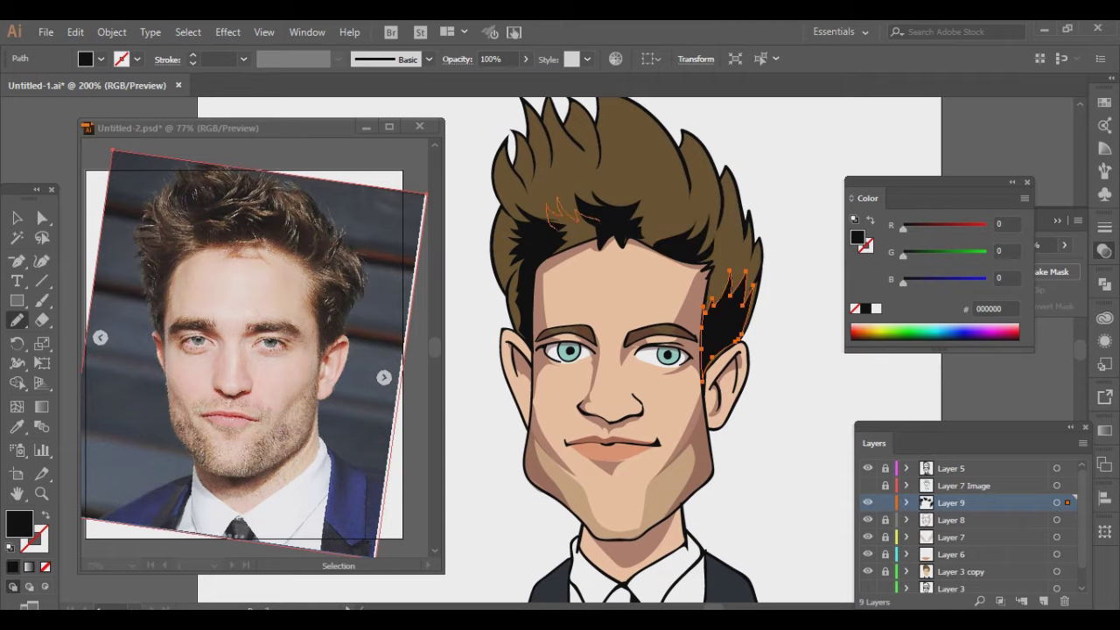
left_click_drag(600, 224, 549, 210)
left_click(865, 308)
mouse_move(644, 230)
left_mouse_down()
mouse_move(642, 203)
mouse_move(696, 184)
mouse_move(651, 243)
left_mouse_up()
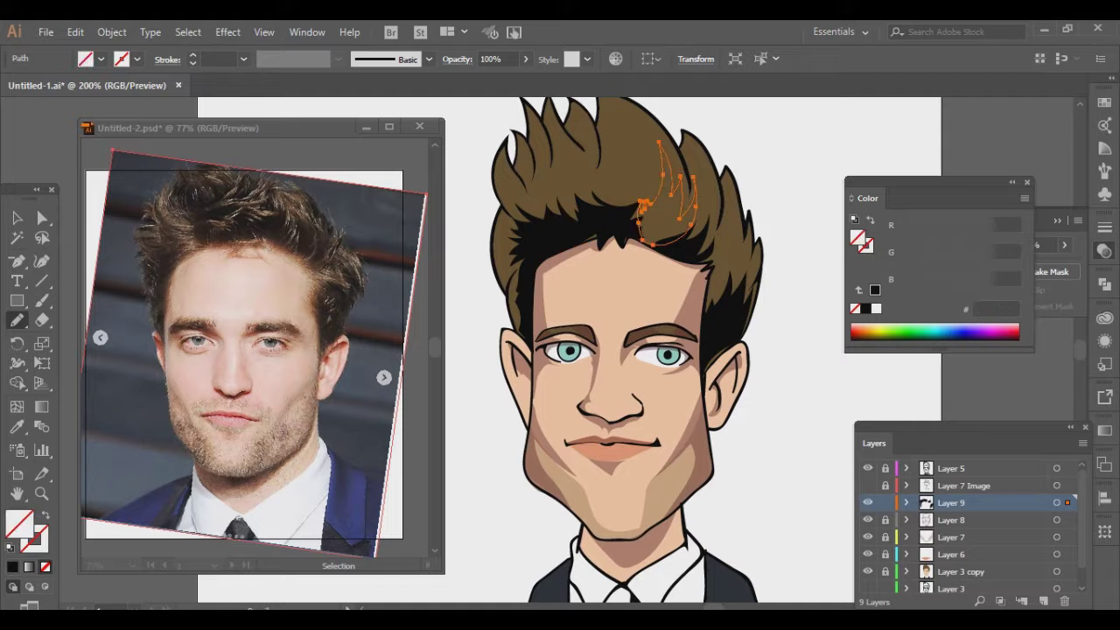
left_click(864, 308)
Step: Draw a black shadow shape on the shirt beneath the left collar flap, beside the jacket
scroll(560, 350, "down", 6)
key("ctrl+equal")
key("ctrl+equal")
scroll(560, 350, "down", 5)
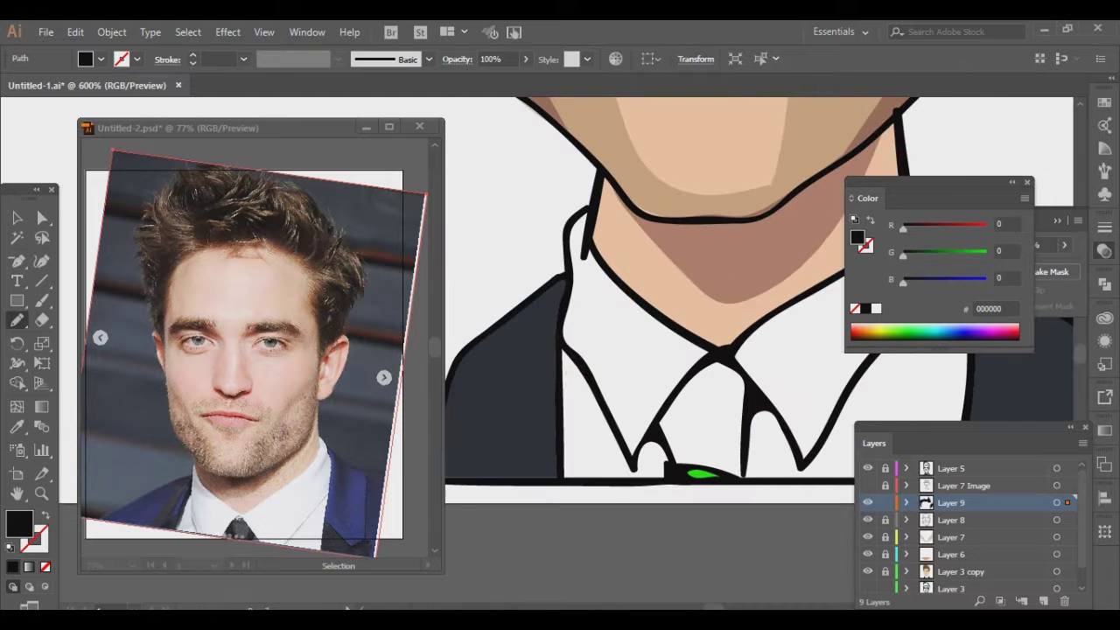
left_click_drag(560, 350, 573, 282)
left_click(865, 308)
Step: Draw black shadow shapes along the tie's left edge and beneath the right collar flap
scroll(759, 301, "down", 2)
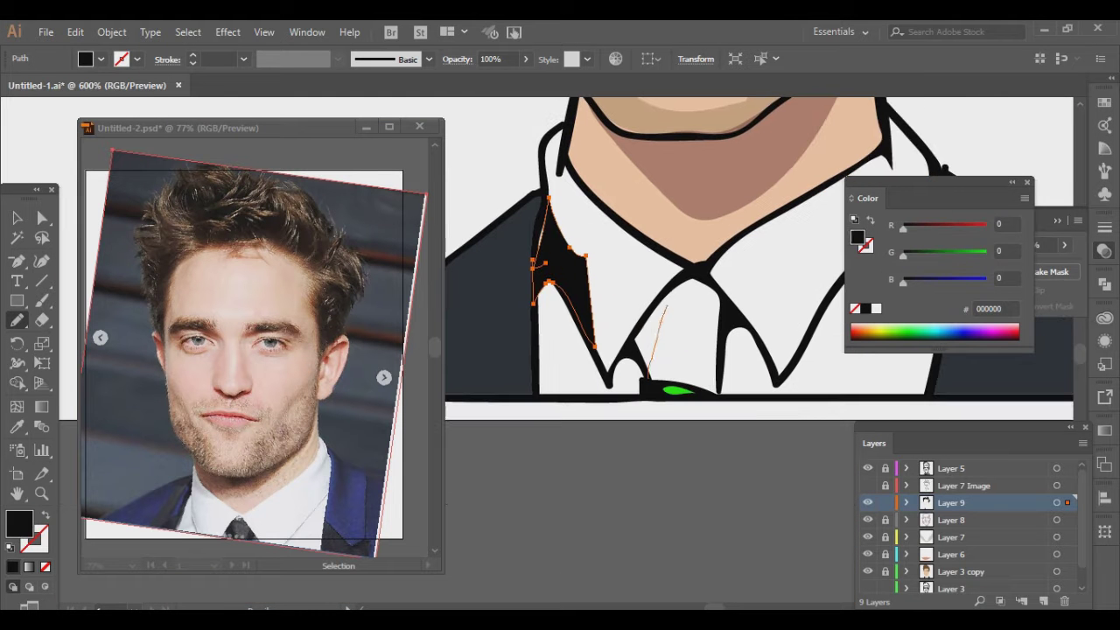
left_click_drag(673, 283, 612, 383)
left_click(865, 308)
left_click_drag(687, 273, 613, 383)
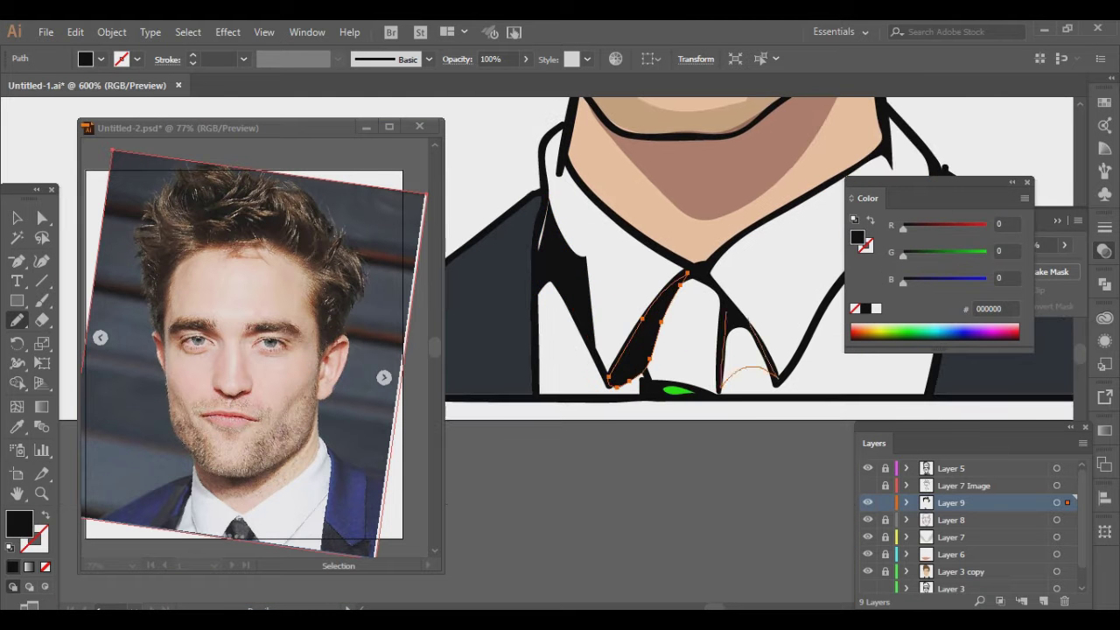
mouse_move(779, 382)
left_mouse_down()
mouse_move(792, 457)
mouse_move(866, 359)
left_mouse_up()
scroll(783, 396, "up", 2)
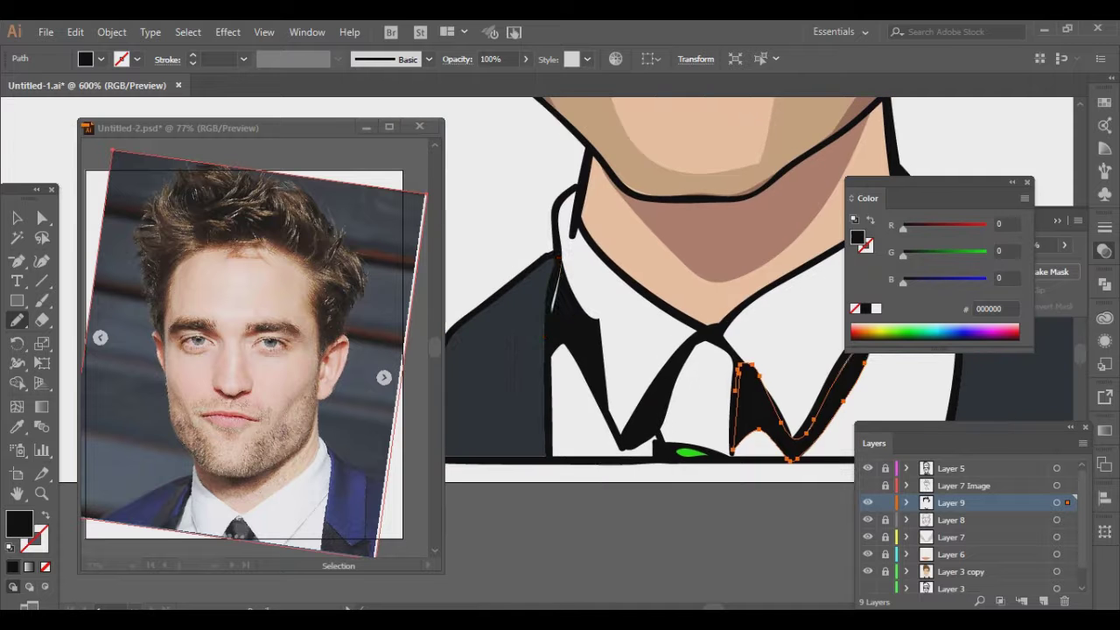
Step: Select all the black hair, shirt and tie shadow shapes and unite them with Pathfinder
key("ctrl+minus")
key("ctrl+minus")
key("ctrl+minus")
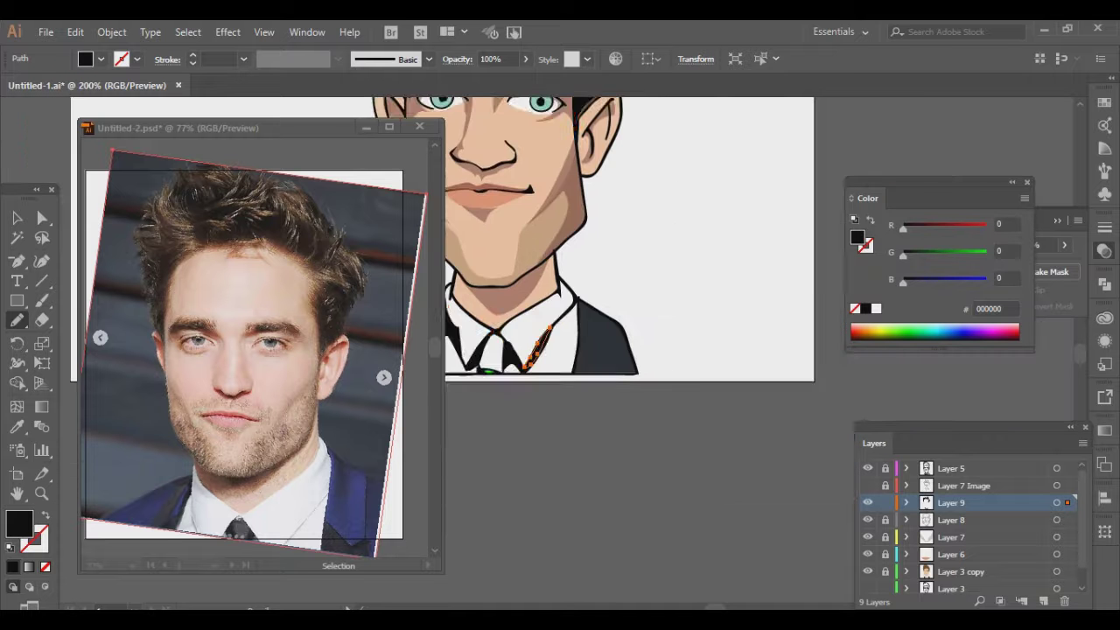
scroll(647, 341, "up", 4)
scroll(648, 341, "left", 2)
left_click(612, 166, "shift")
left_click(1105, 282)
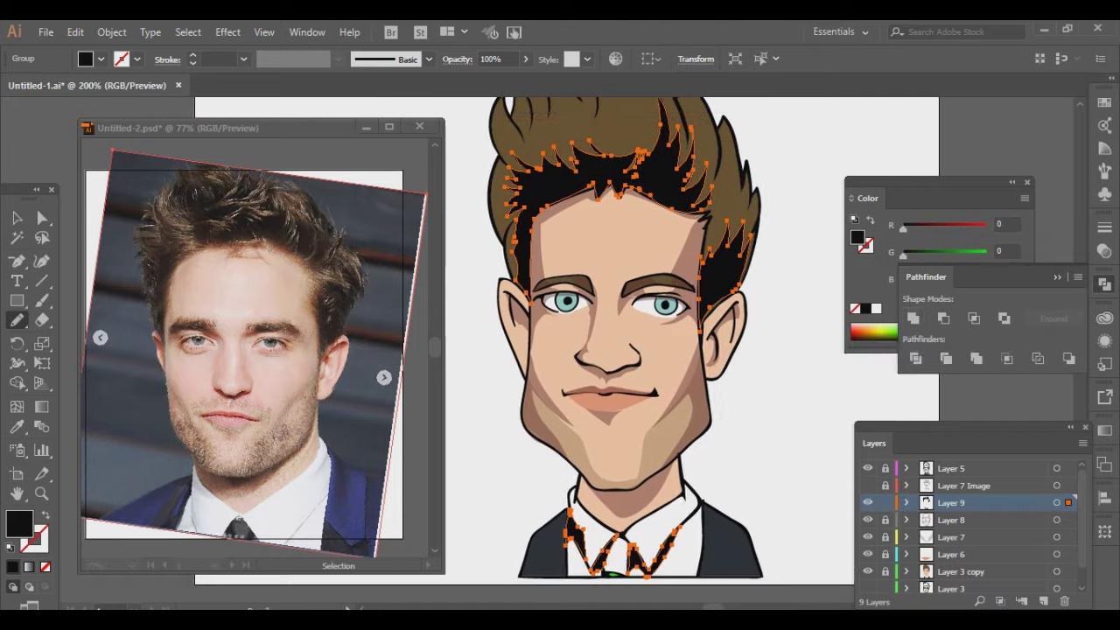
Step: Give the united hair and clothing shadows a dark purple fill with hue 270 and lower their opacity to 33%
double_click(20, 523)
type("270")
key("Return")
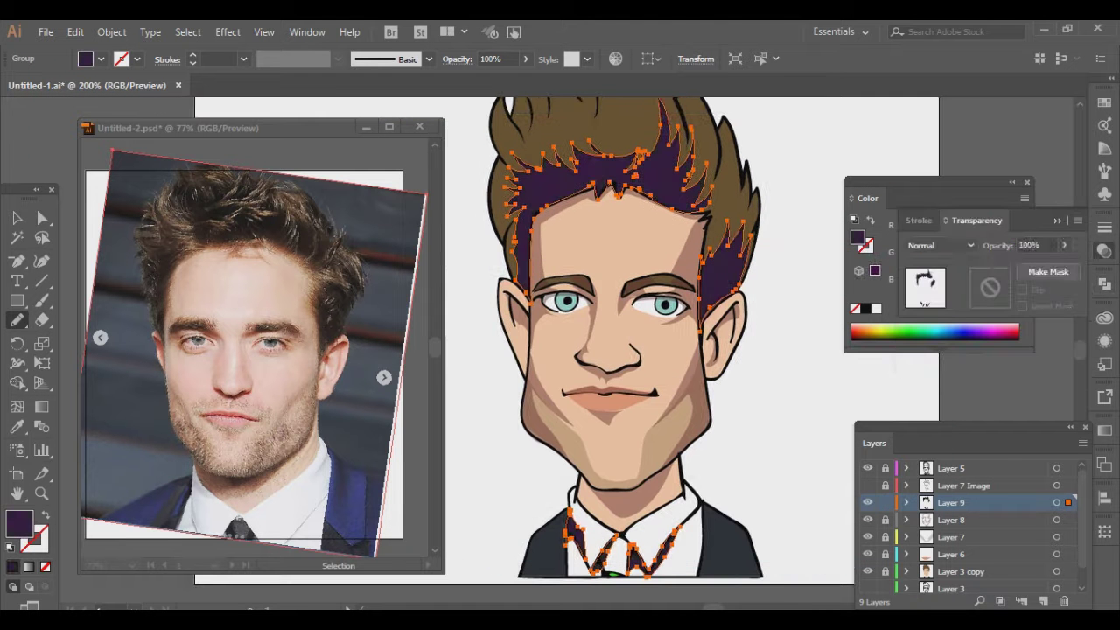
key("ctrl+z")
key("v")
key("ctrl+shift+a")
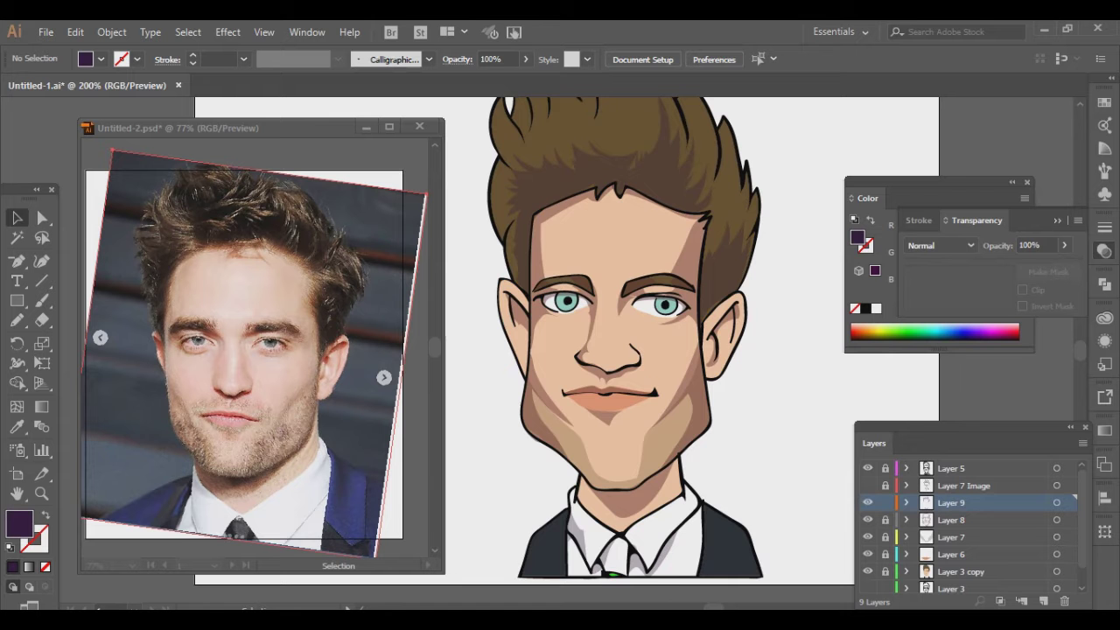
Step: Change the fill of the hair and clothing shadow group to a darker purple
scroll(612, 350, "up", 1)
left_click(612, 166)
double_click(19, 522)
key("Return")
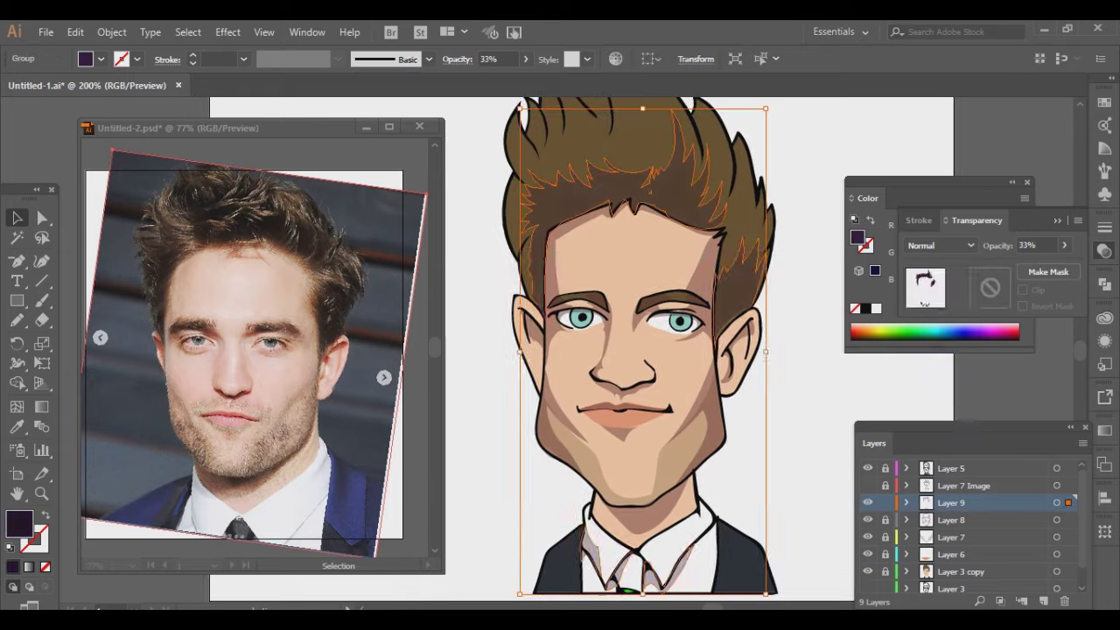
key("ctrl+shift+a")
Step: Draw the tie shape on Layer 6 and fill it with the dark blue-grey sampled from the jacket
scroll(613, 350, "up", 3)
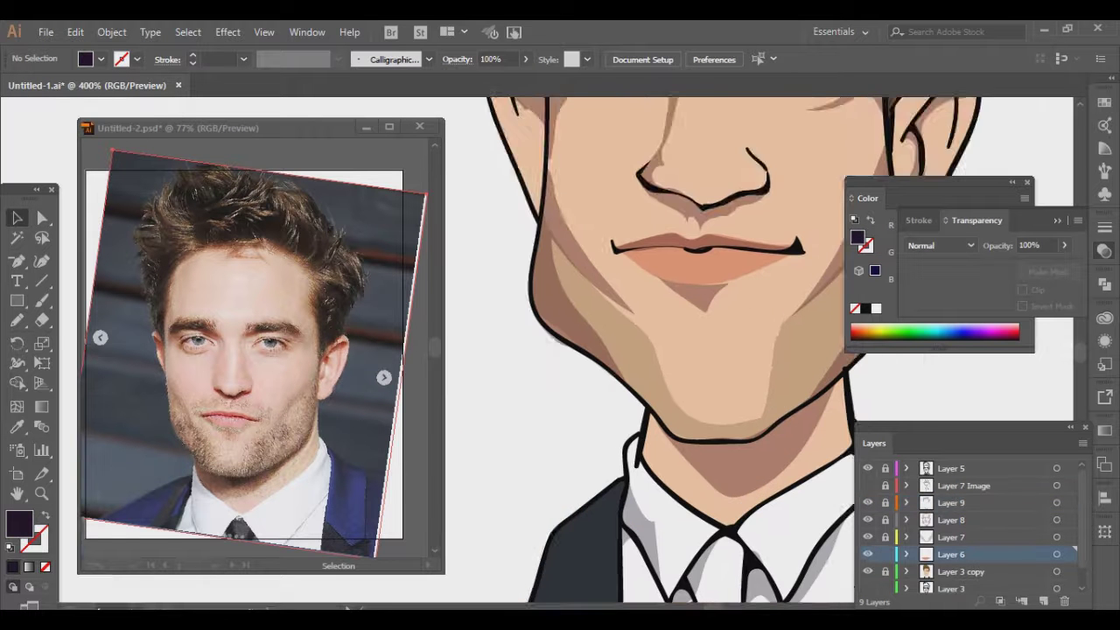
key("n")
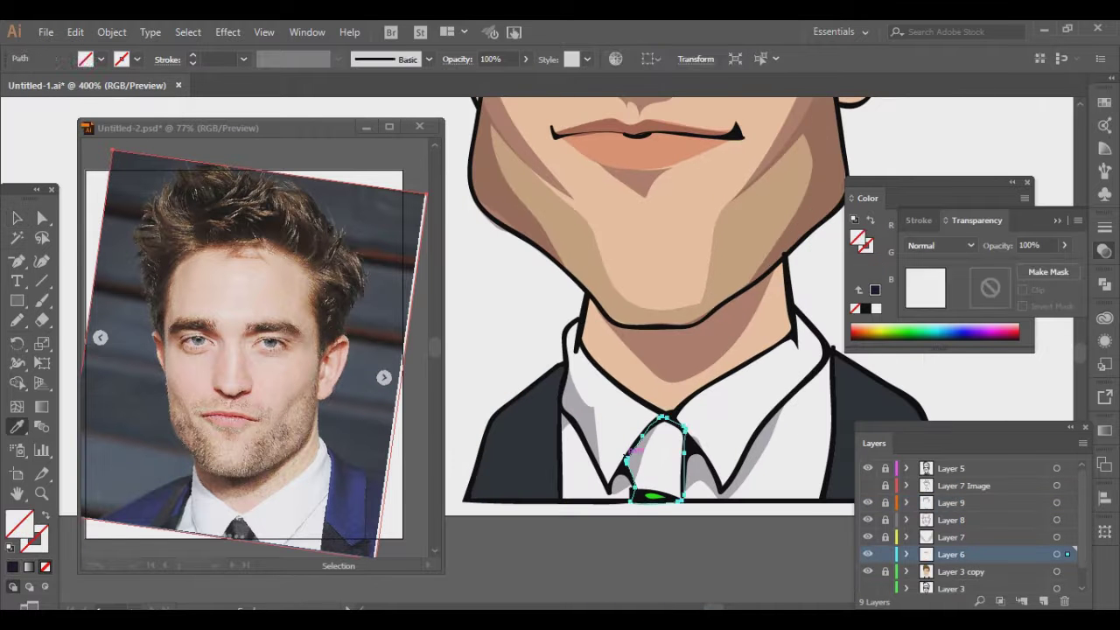
key("i")
left_click(525, 455)
key("ctrl+minus")
key("ctrl+minus")
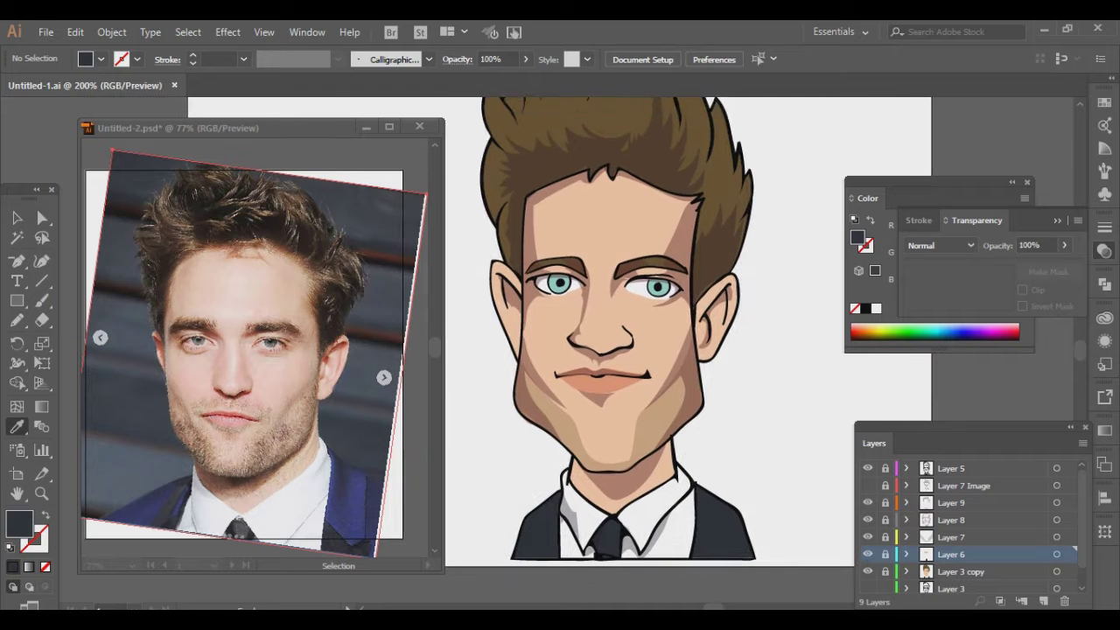
Step: Create a layer above Layer 9 and outline small highlight shapes on the lower lip, chin, nose, forehead and hair strands
key("ctrl+l")
key("b")
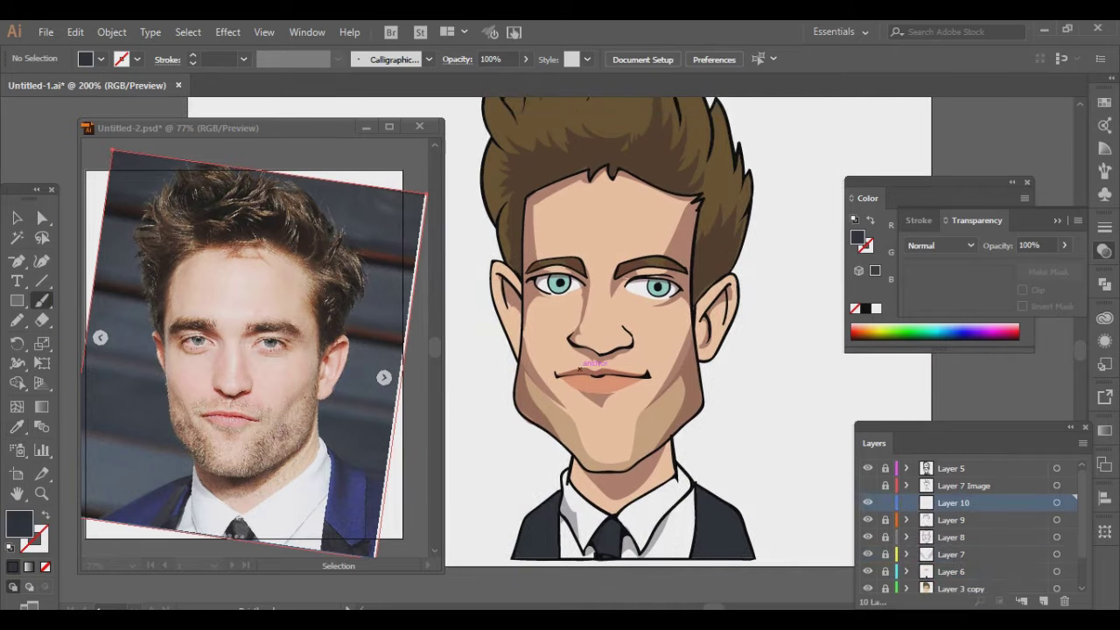
left_click_drag(561, 201, 574, 232)
key("n")
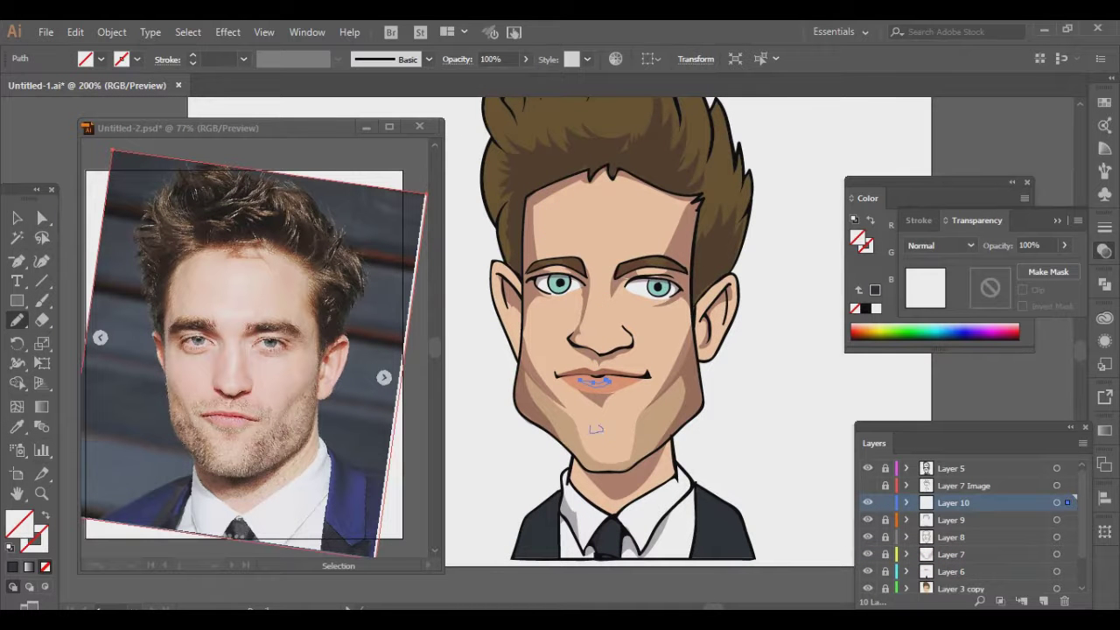
left_click_drag(596, 428, 626, 498)
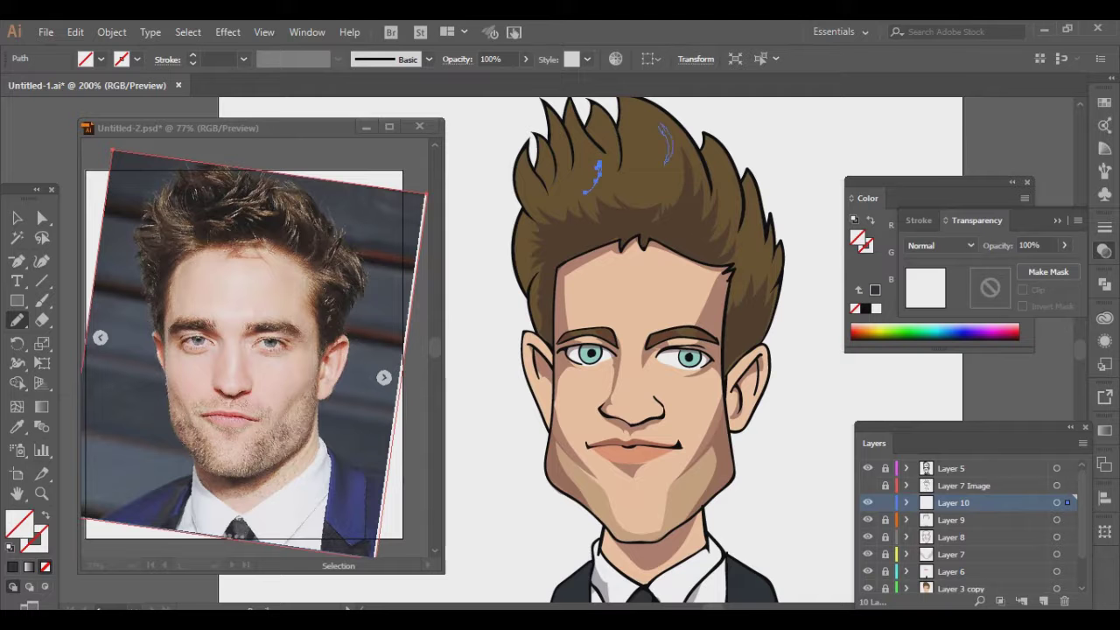
left_click_drag(595, 179, 596, 223)
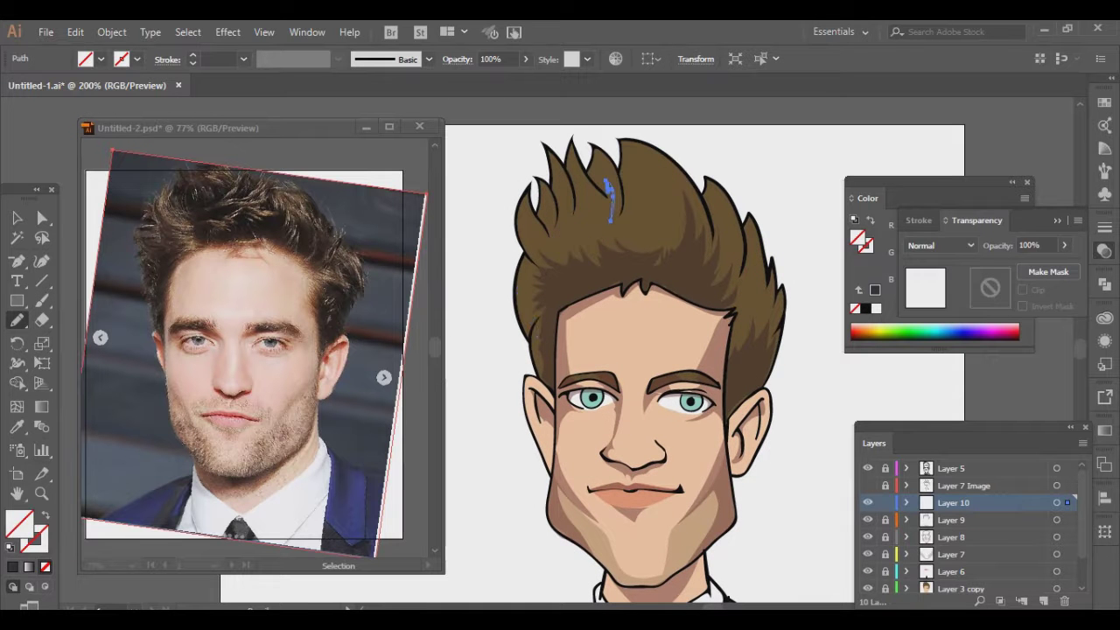
Step: Fill all the highlight shapes on Layer 10 with near-white and set their opacity to 16%
key("ctrl+a")
type("16")
key("Return")
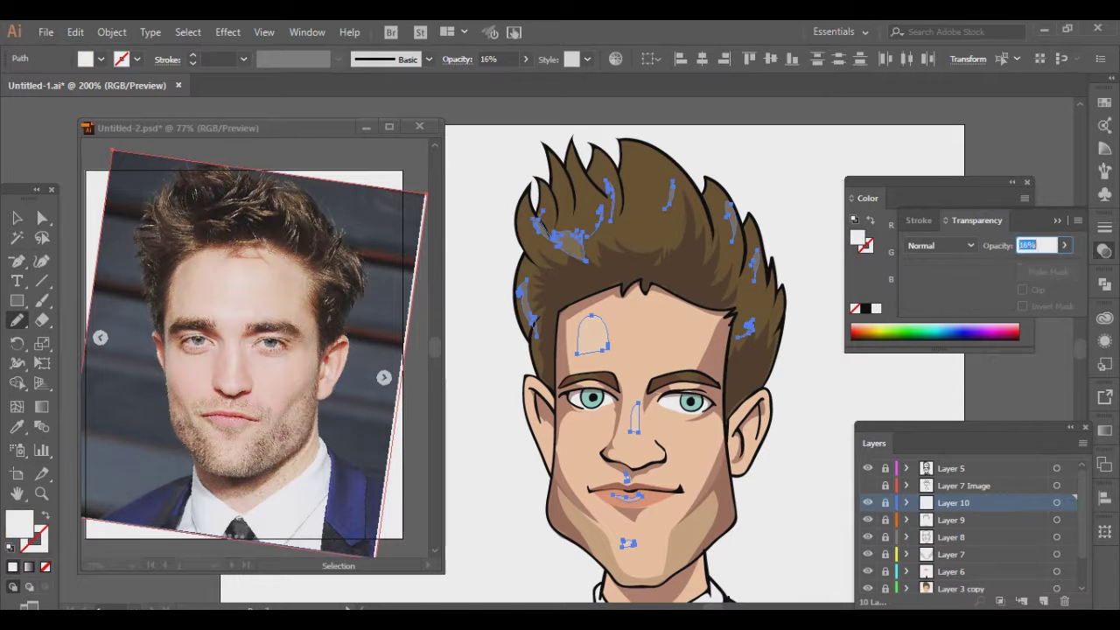
key("ctrl+shift+a")
Step: Create a layer above Layer 10 and outline rim-light shapes on the ear tops and the hair spikes along the head's right side
key("ctrl+l")
mouse_move(527, 371)
left_mouse_down()
mouse_move(520, 353)
mouse_move(530, 346)
left_mouse_up()
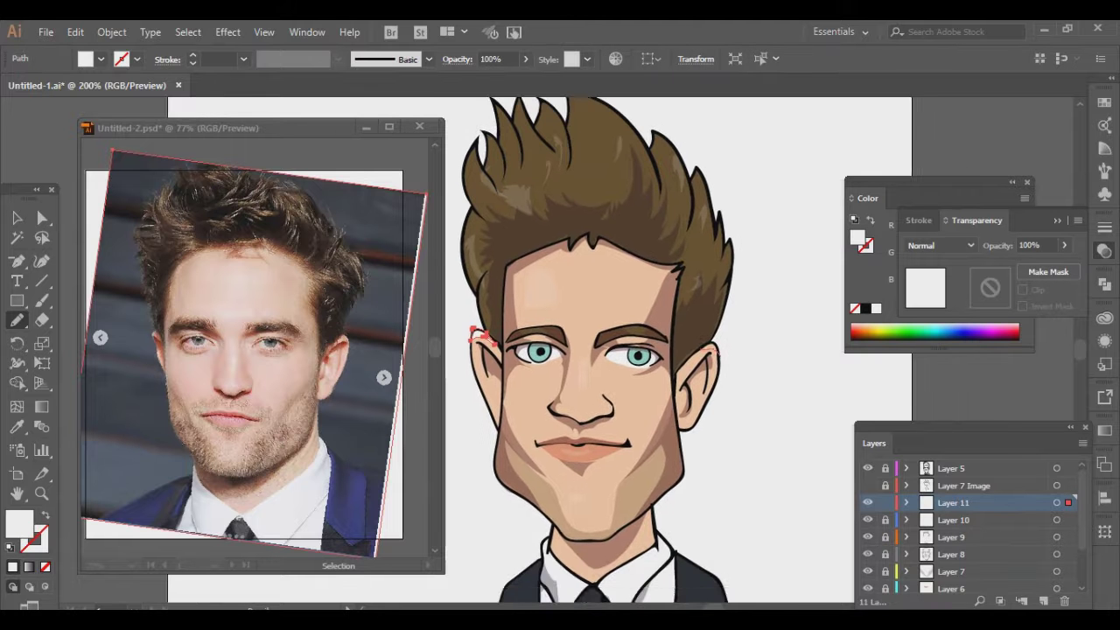
key("slash")
key("ctrl+plus")
key("ctrl+plus")
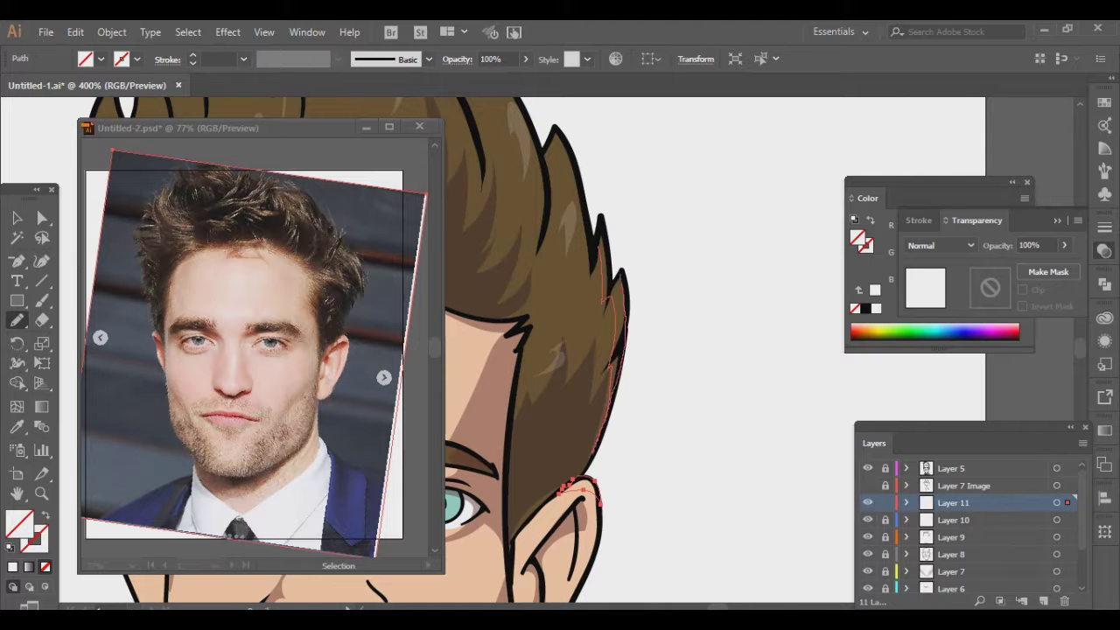
scroll(538, 350, "up", 3)
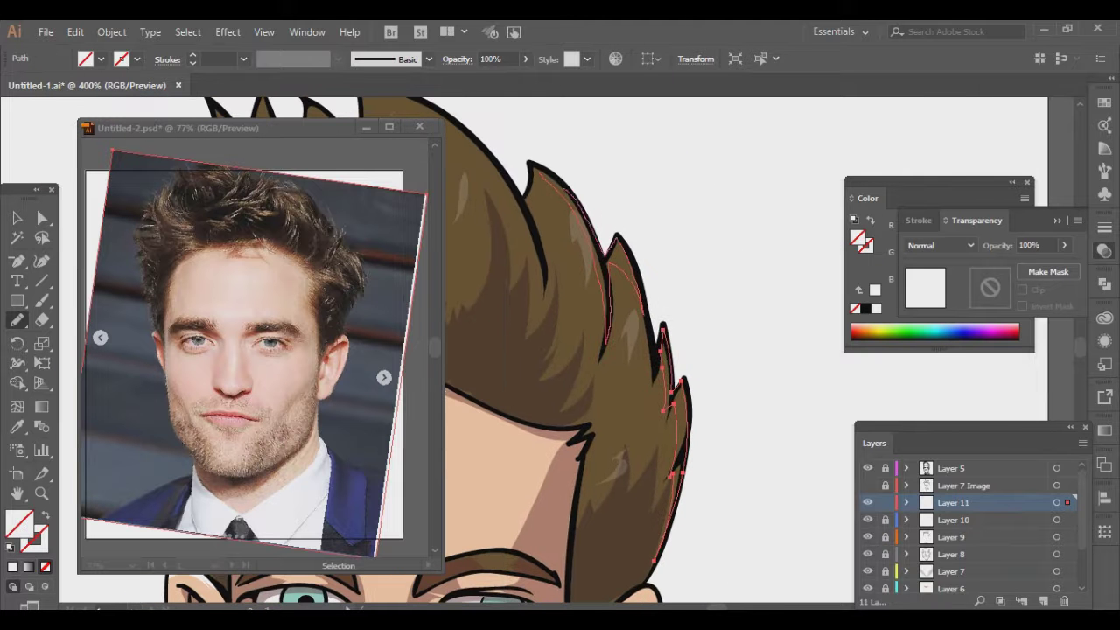
scroll(560, 350, "up", 3)
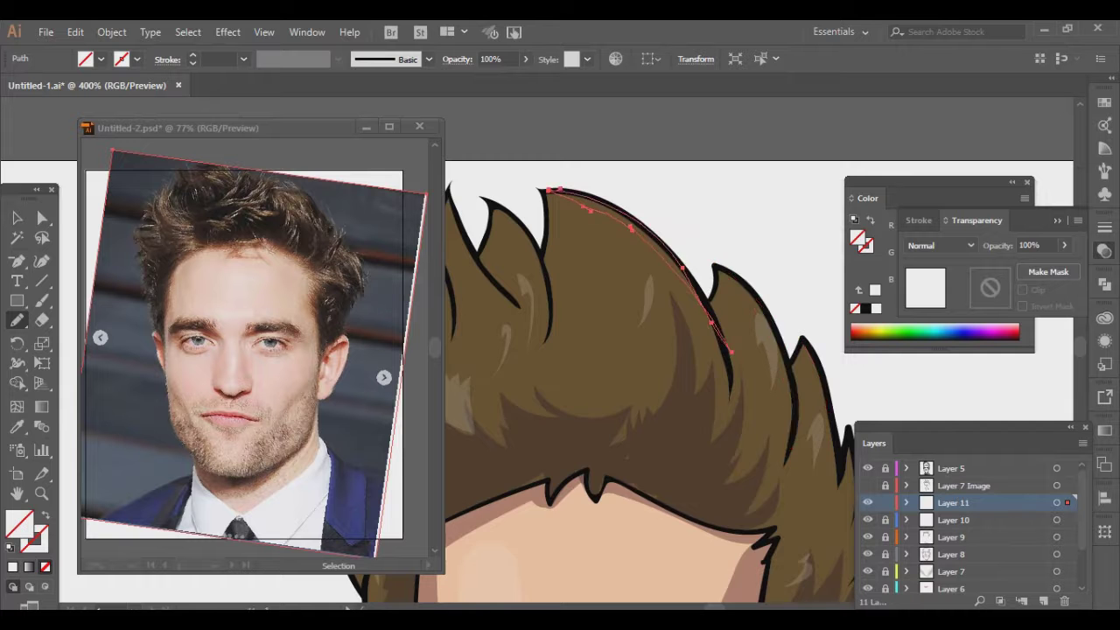
Step: Outline rim-light shapes along the large top tuft and the hair spikes at the upper left of the head
scroll(647, 394, "up", 3)
scroll(648, 393, "up", 2)
left_click_drag(649, 317, 616, 272)
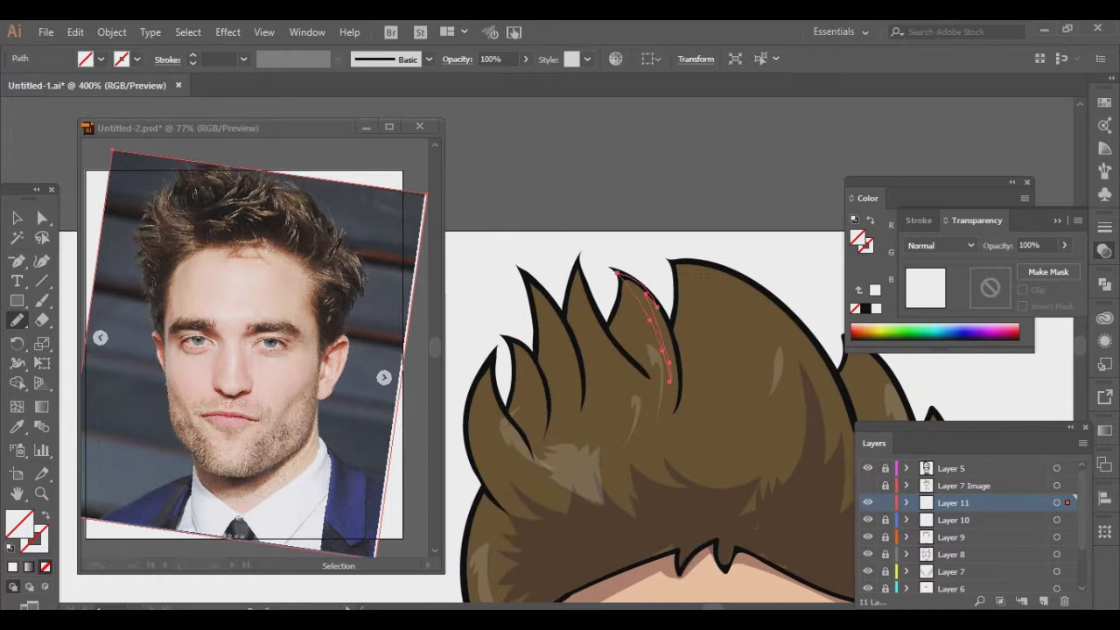
scroll(664, 394, "down", 2)
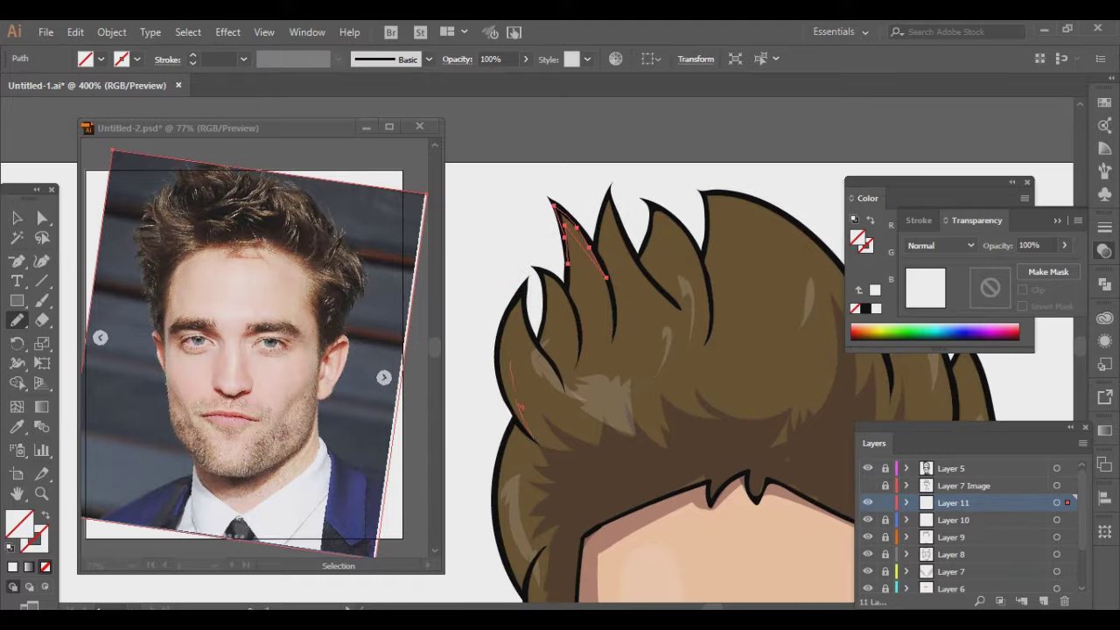
left_click_drag(533, 290, 527, 435)
Step: Outline rim-light shapes down the hair's left edge, along the left jaw and on the forehead above the left eyebrow
scroll(665, 394, "down", 3)
scroll(775, 350, "down", 3)
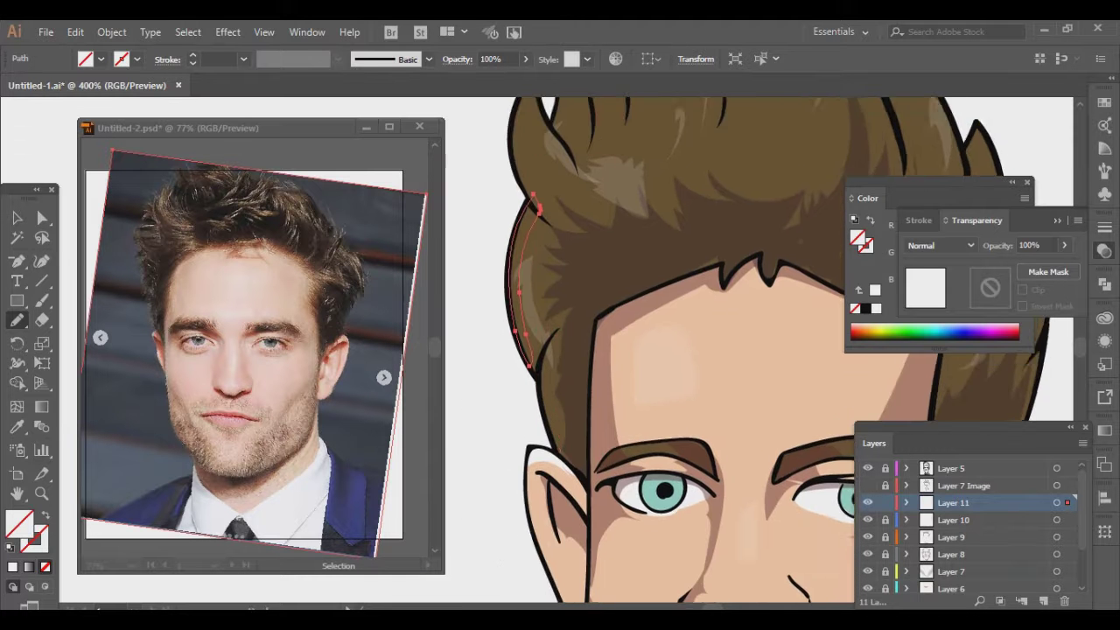
scroll(775, 350, "down", 5)
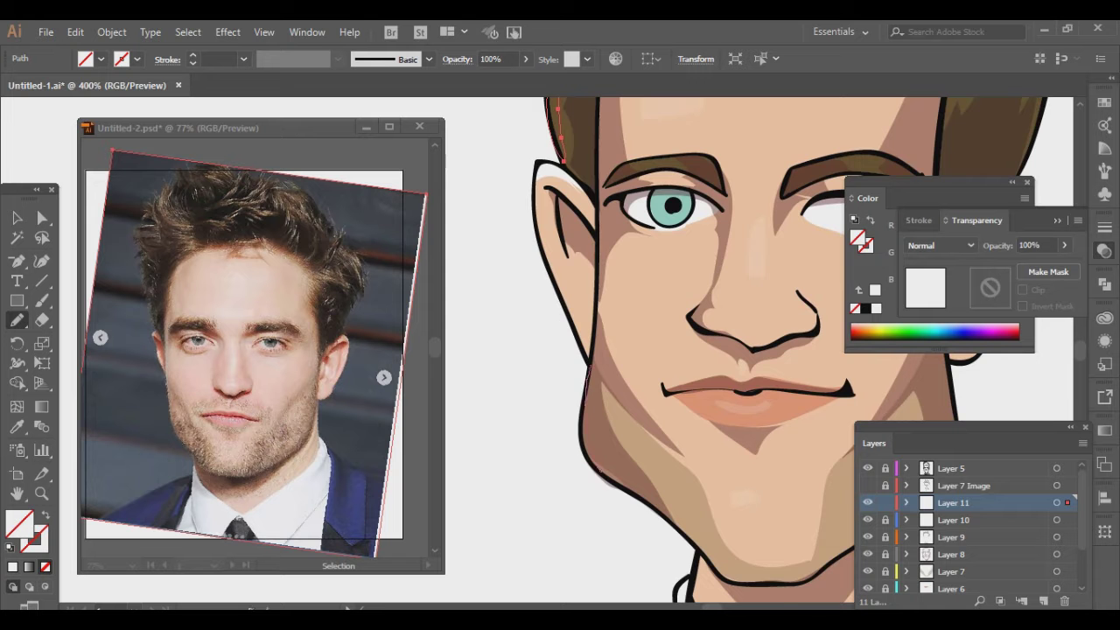
scroll(665, 350, "up", 3)
scroll(665, 350, "right", 1)
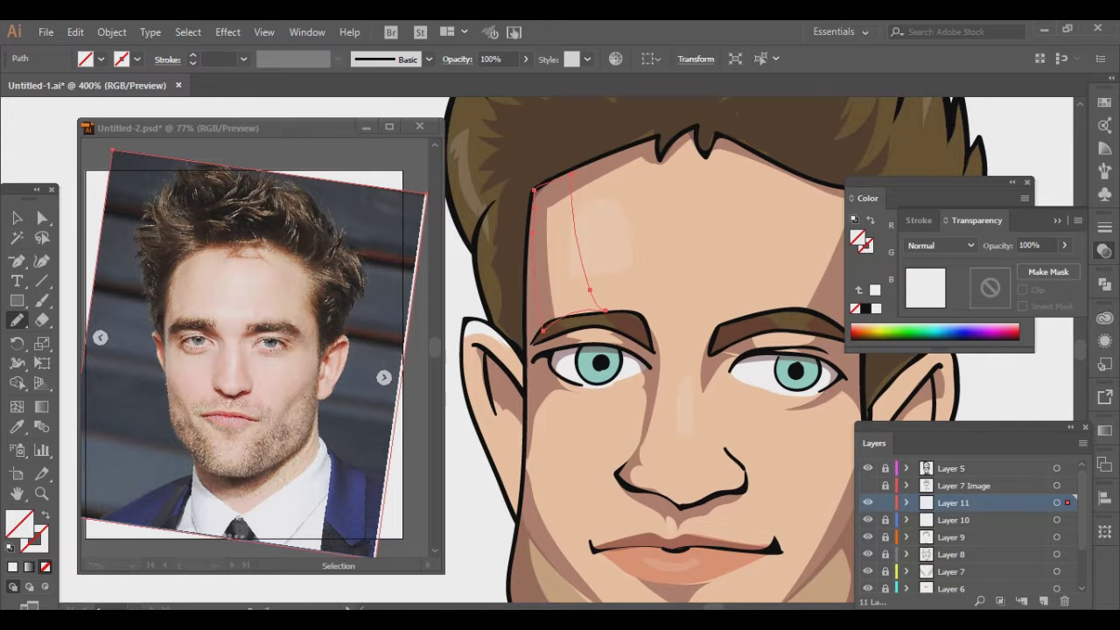
Step: Outline rim-light shapes along both shoulders, the collar, both sides of the neck, the right jaw and the right ear
scroll(718, 350, "down", 7)
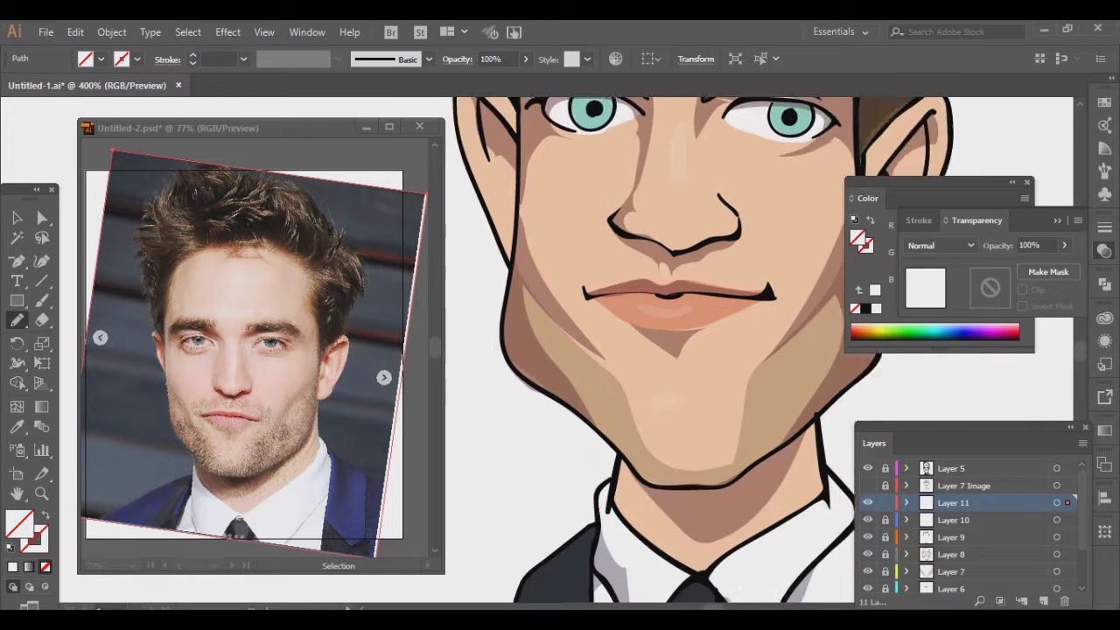
scroll(595, 403, "down", 2)
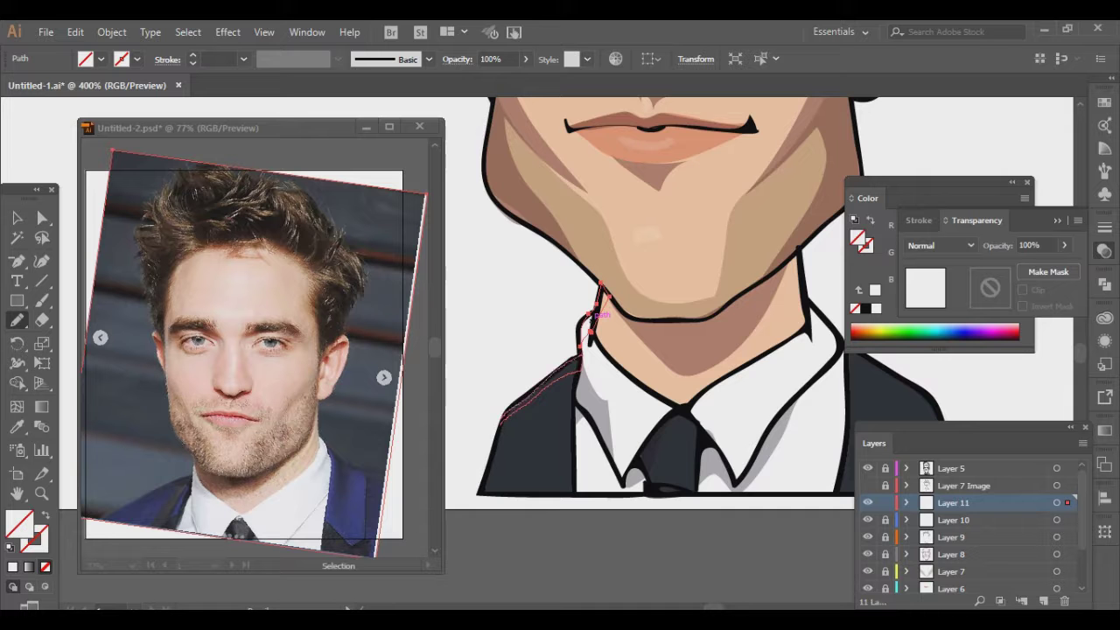
scroll(597, 313, "right", 3)
scroll(597, 312, "up", 1)
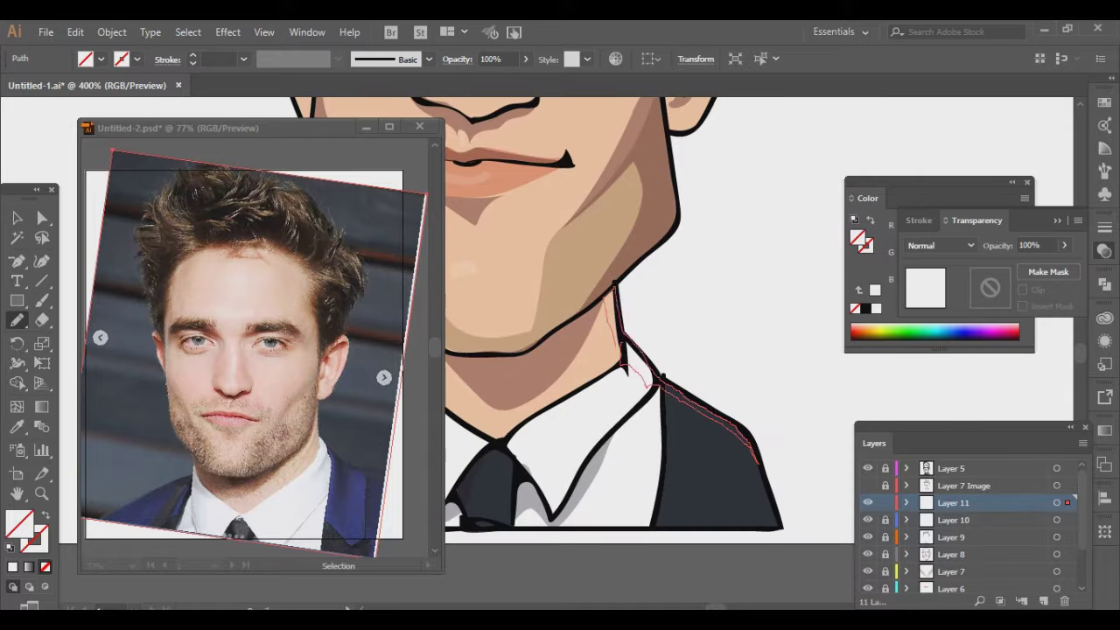
scroll(612, 350, "up", 4)
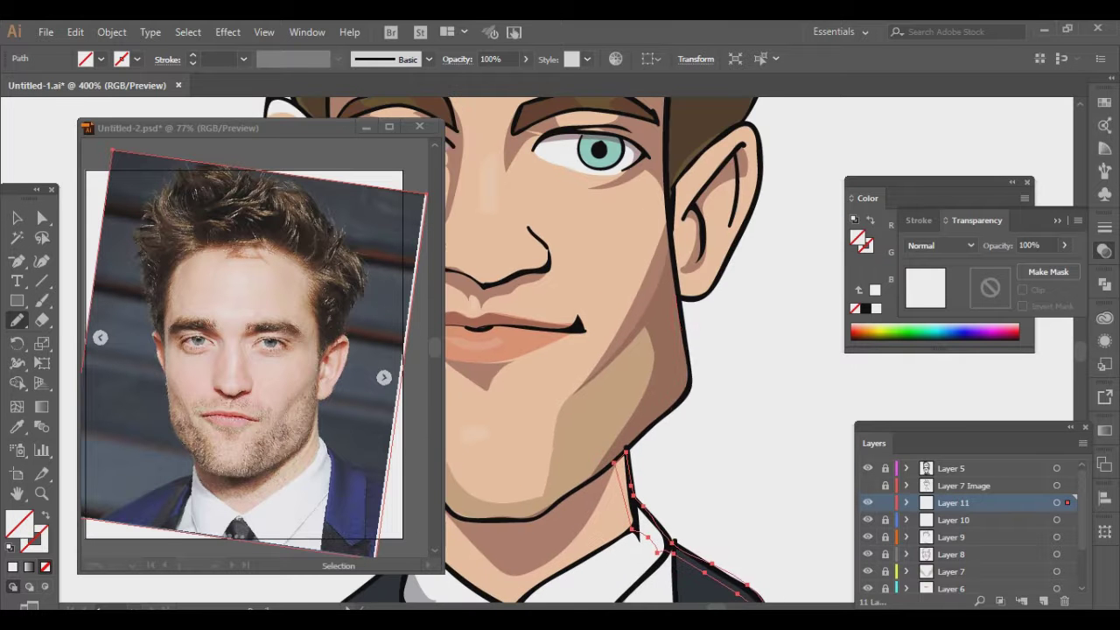
scroll(595, 350, "up", 3)
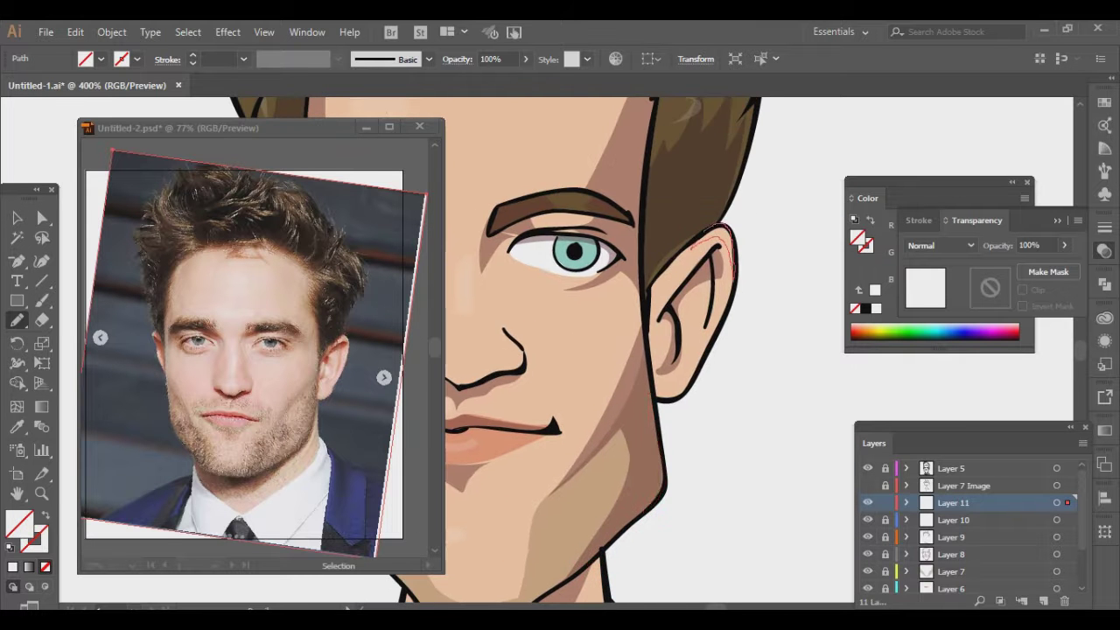
Step: Fill all the rim-light shapes on Layer 11 with a pale yellow of hue 57
key("ctrl+a")
key("ctrl+minus")
key("ctrl+minus")
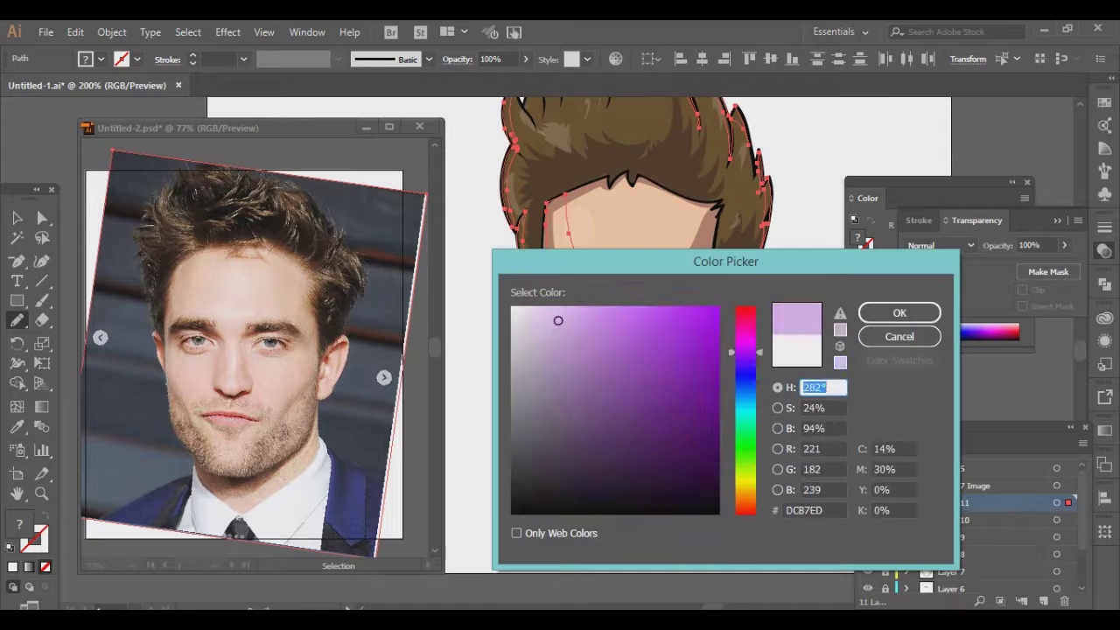
type("57")
left_click(607, 309)
left_click(900, 313)
left_click(111, 32)
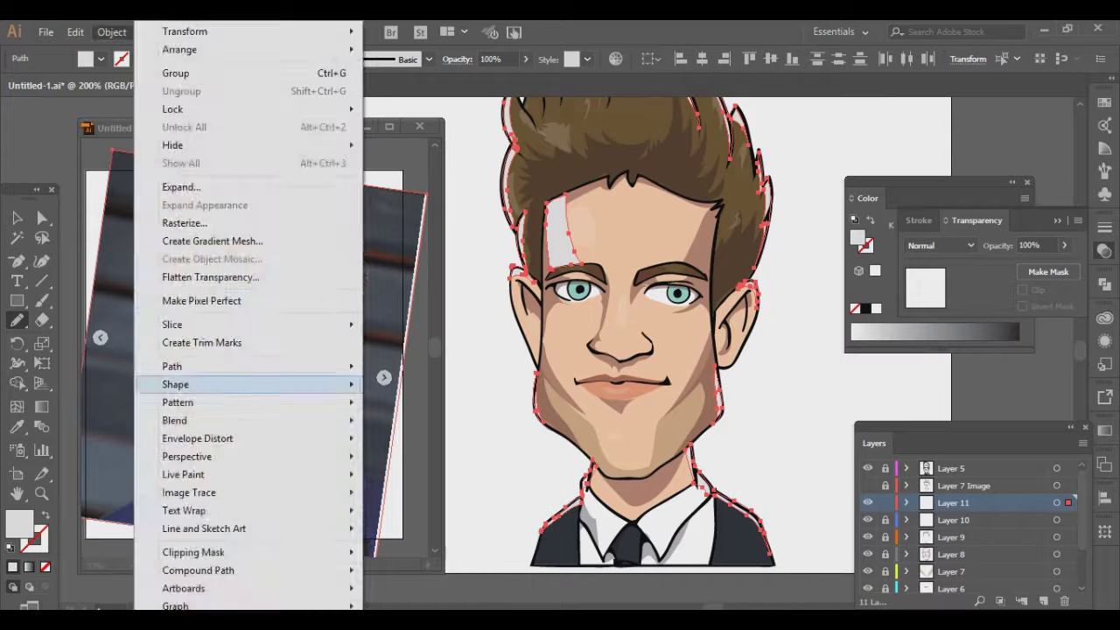
key("Escape")
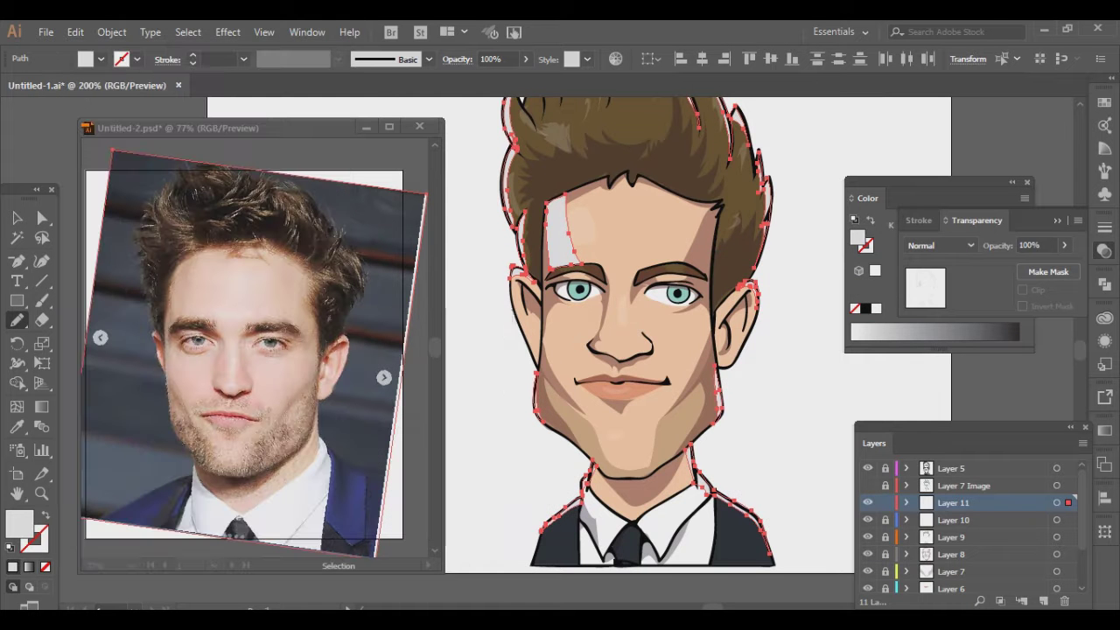
type("57")
key("Return")
key("v")
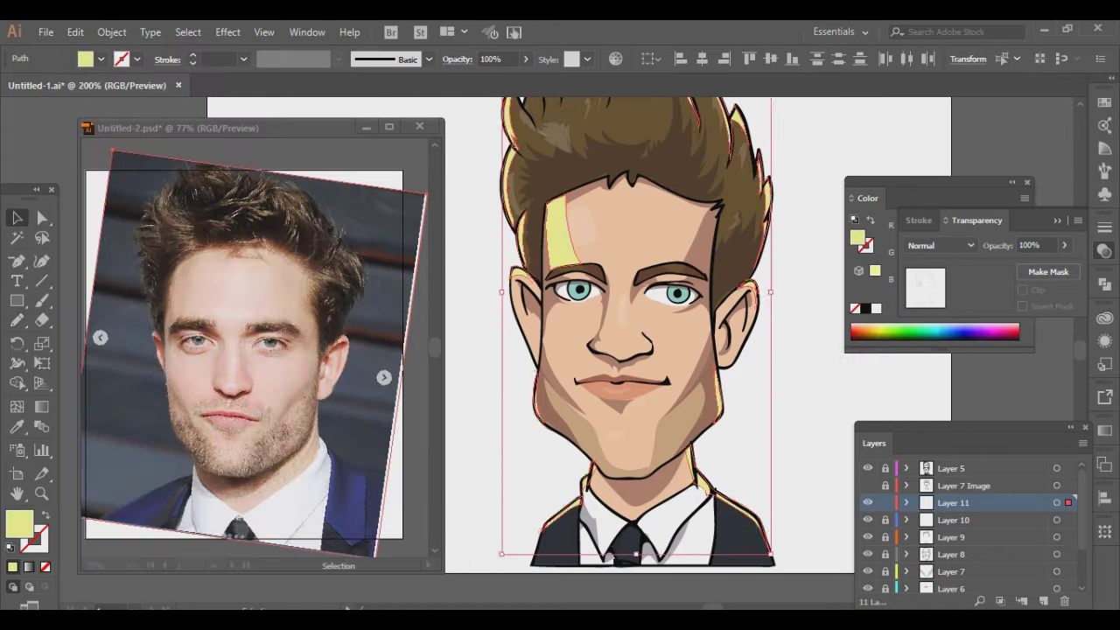
key("ctrl+shift+a")
Step: Reshape the face shadow on Layer 8 along the left cheek and jaw
scroll(612, 350, "down", 1)
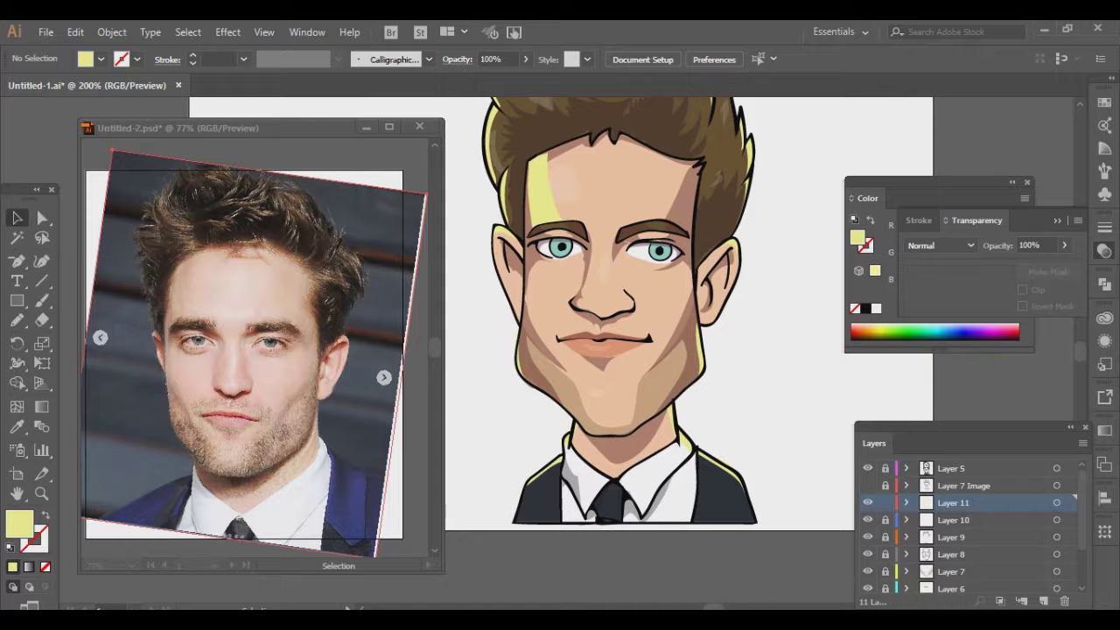
left_click(550, 339)
key("n")
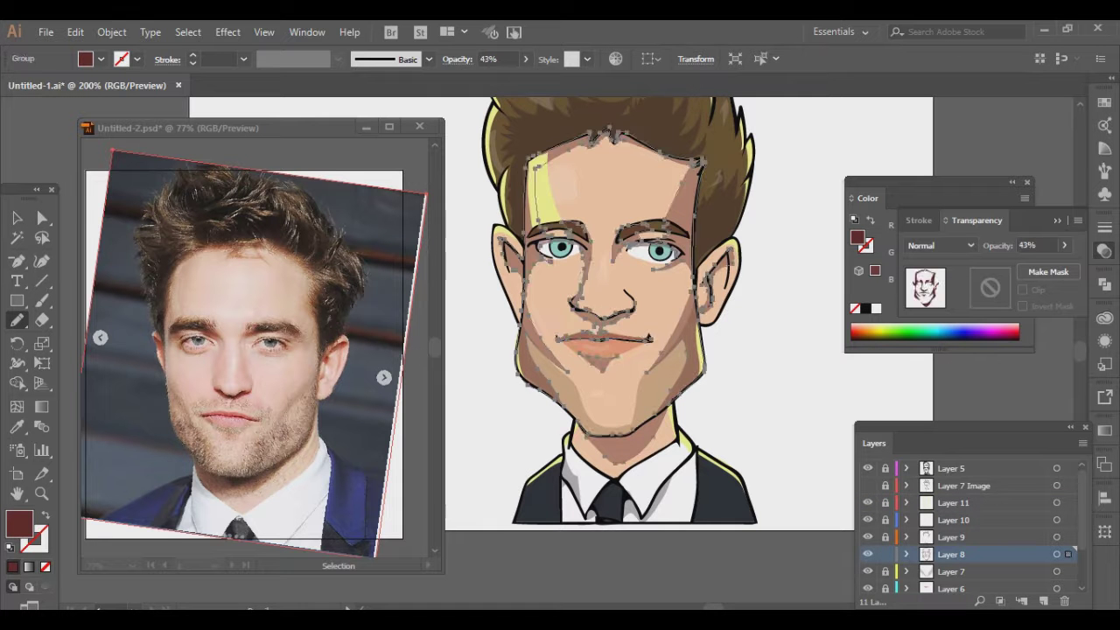
left_click_drag(525, 299, 567, 395)
key("v")
key("ctrl+shift+a")
key("ctrl+minus")
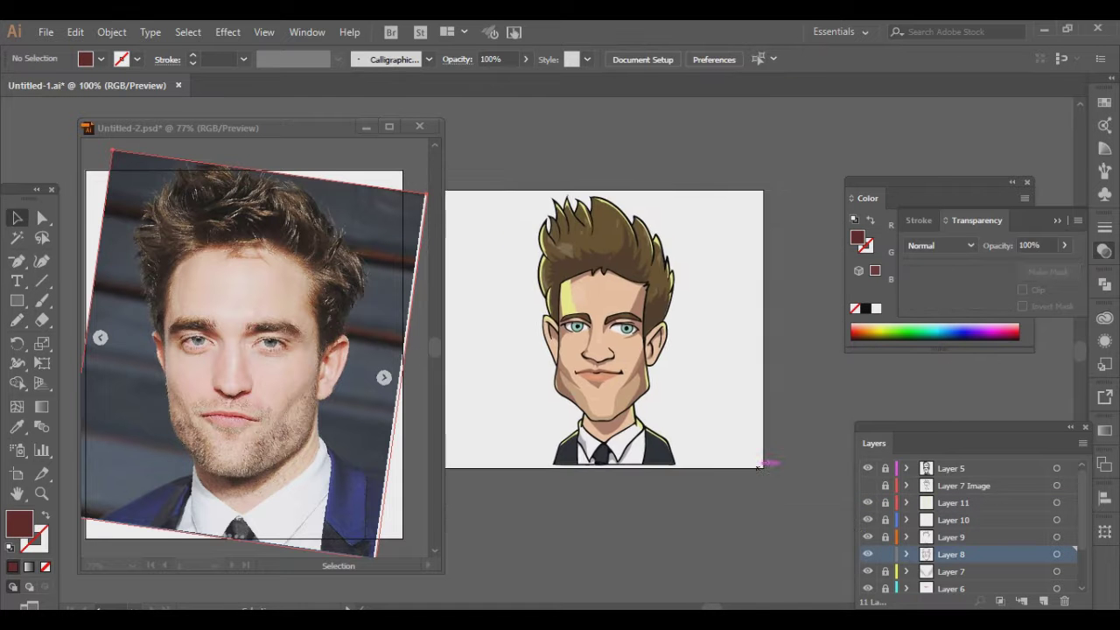
Step: Duplicate the line-art layer, Layer 5, and unlock both the original and the copy
key("ctrl+plus")
left_click(951, 468)
left_click_drag(951, 468, 1021, 601)
left_click(886, 468)
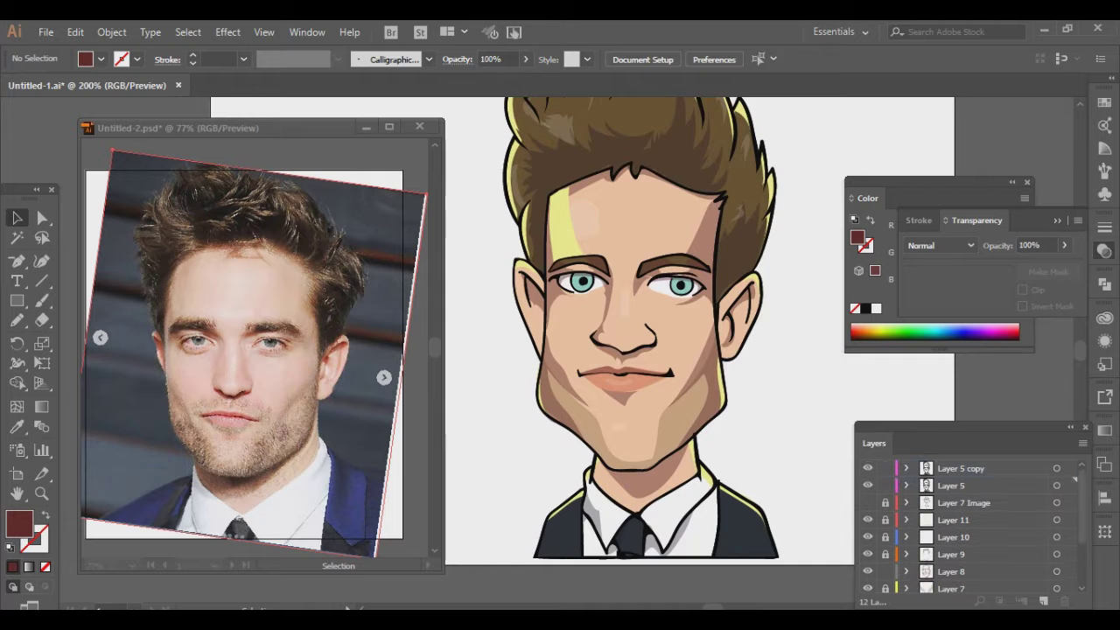
Step: Hide Layer 5 and erase the ear, jaw, nose and mouth lines from Layer 5 copy with a 20 pt eraser
left_click(867, 485)
left_click(1057, 468)
key("shift+e")
key("Return")
key("Tab")
key("Tab")
type("1")
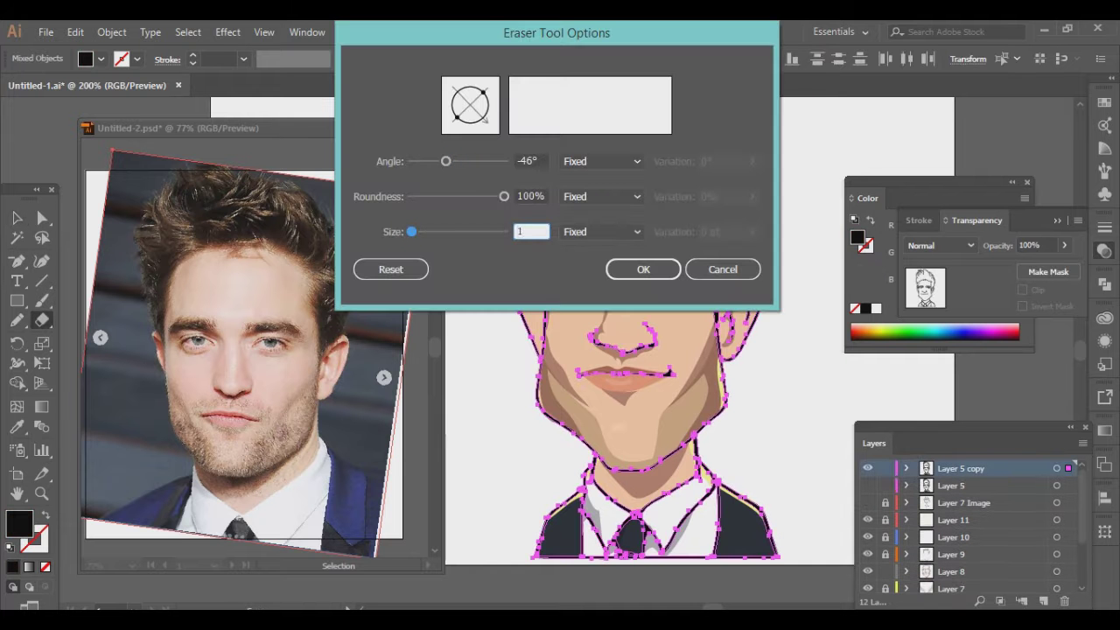
key("BackSpace")
type("20")
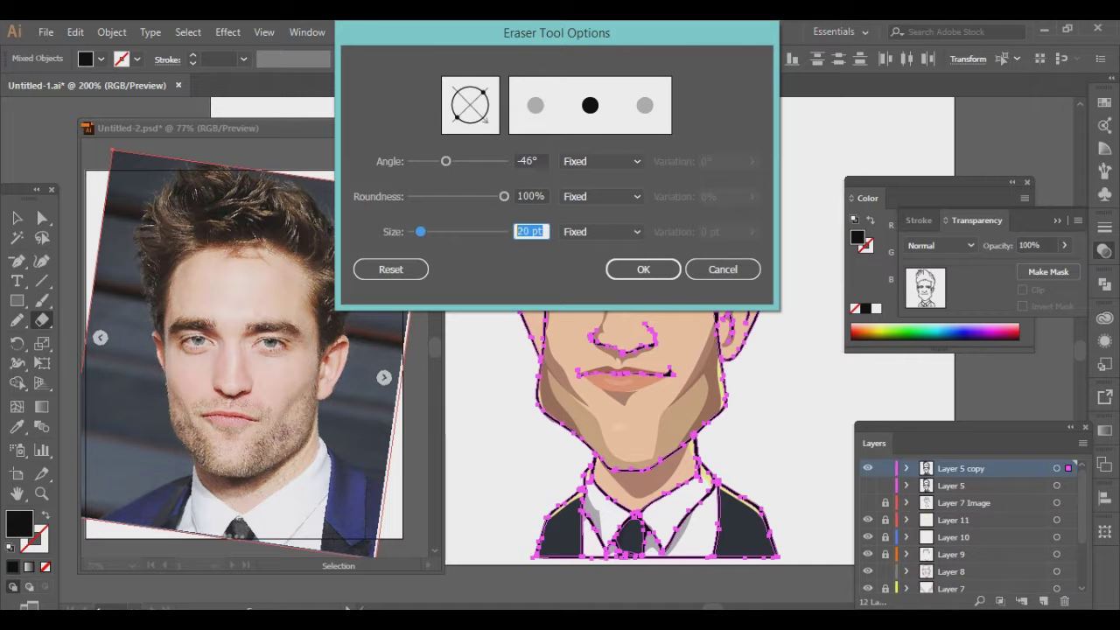
key("Return")
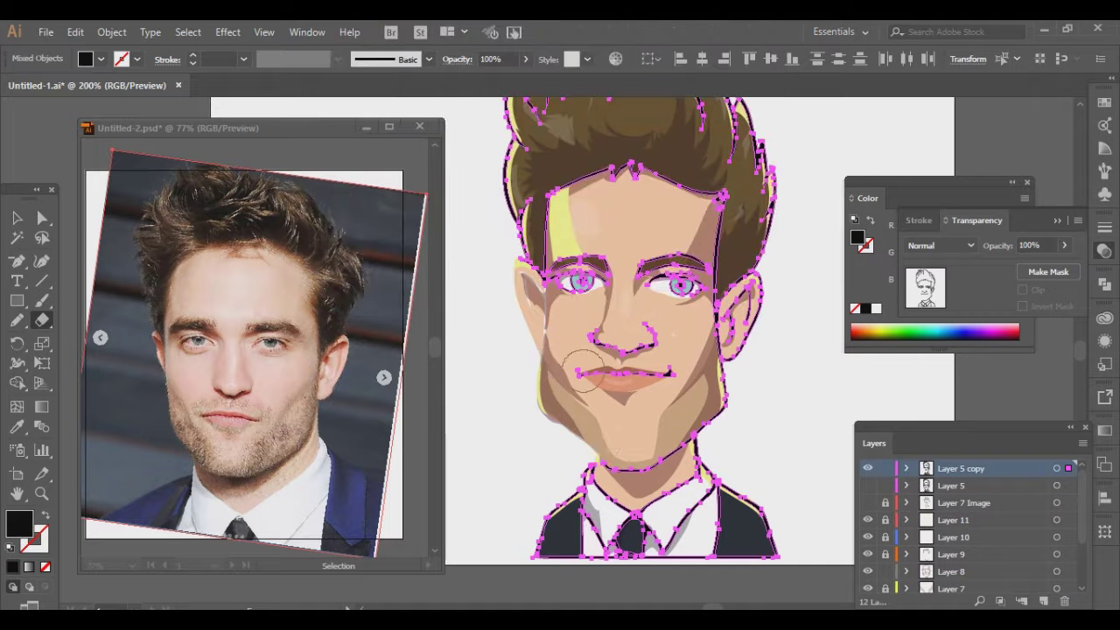
mouse_move(583, 368)
left_mouse_down()
mouse_move(633, 348)
mouse_move(655, 410)
mouse_move(642, 457)
mouse_move(762, 298)
mouse_move(732, 370)
left_mouse_up()
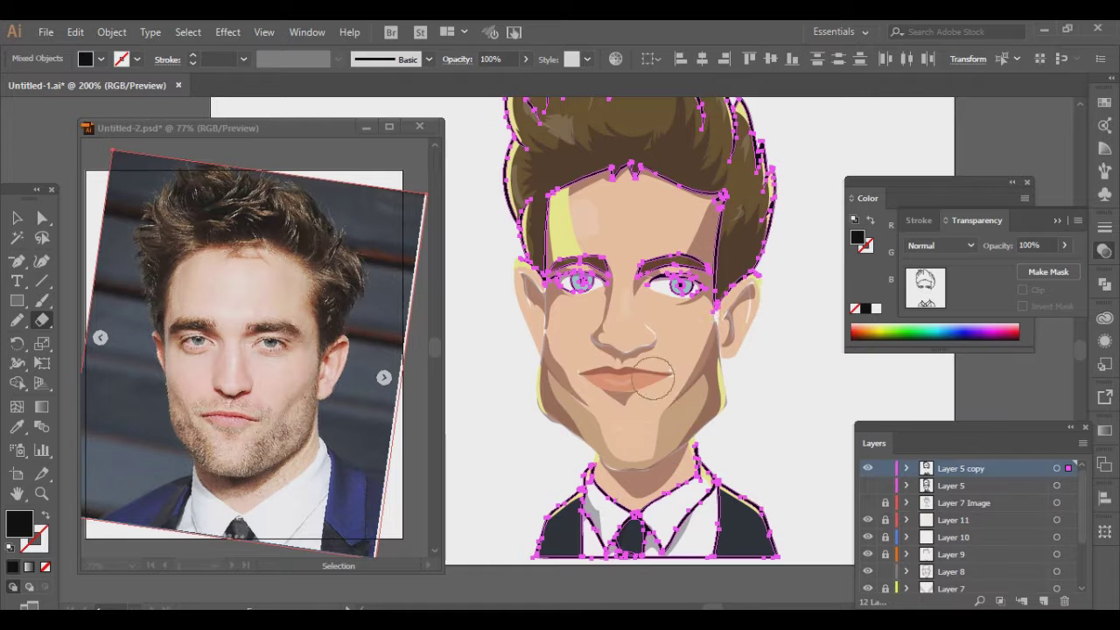
Step: Tidy the cut ends of the hair and suit outlines on Layer 5 copy with the Pencil tool
key("ctrl+plus")
key("ctrl+plus")
key("n")
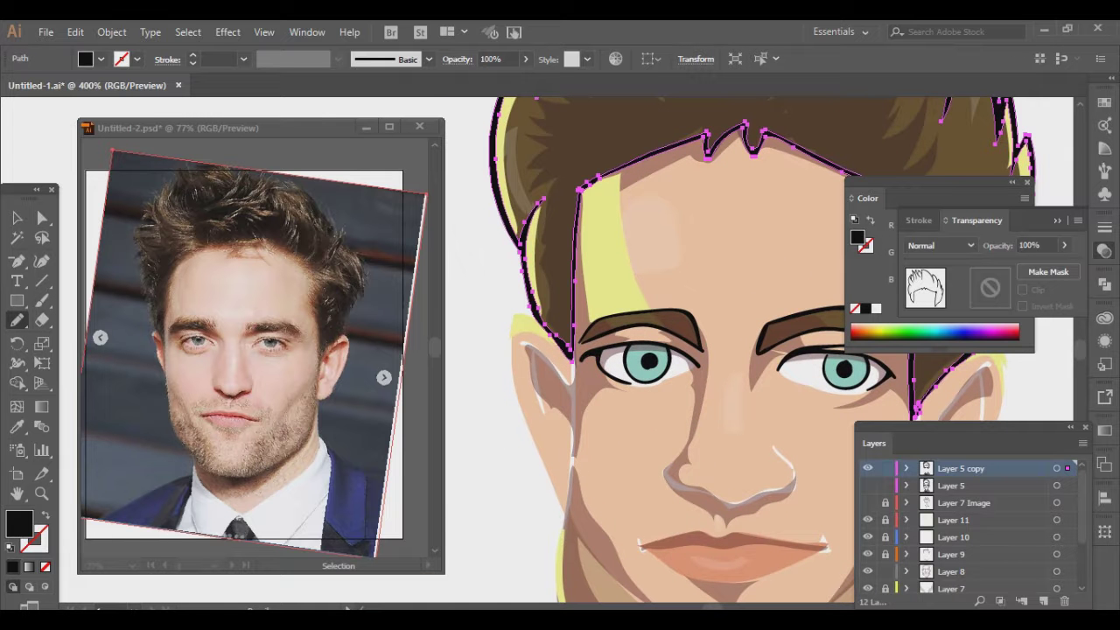
scroll(963, 525, "down", 2)
scroll(647, 350, "down", 5)
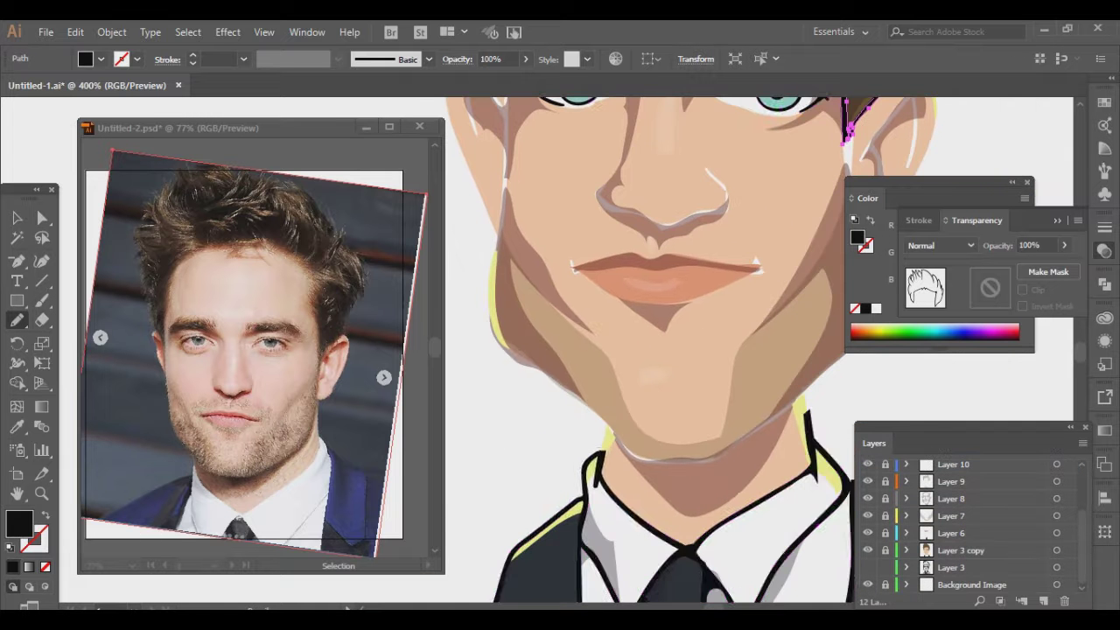
scroll(962, 525, "up", 2)
left_click(1057, 468)
scroll(647, 350, "right", 2)
scroll(647, 350, "down", 4)
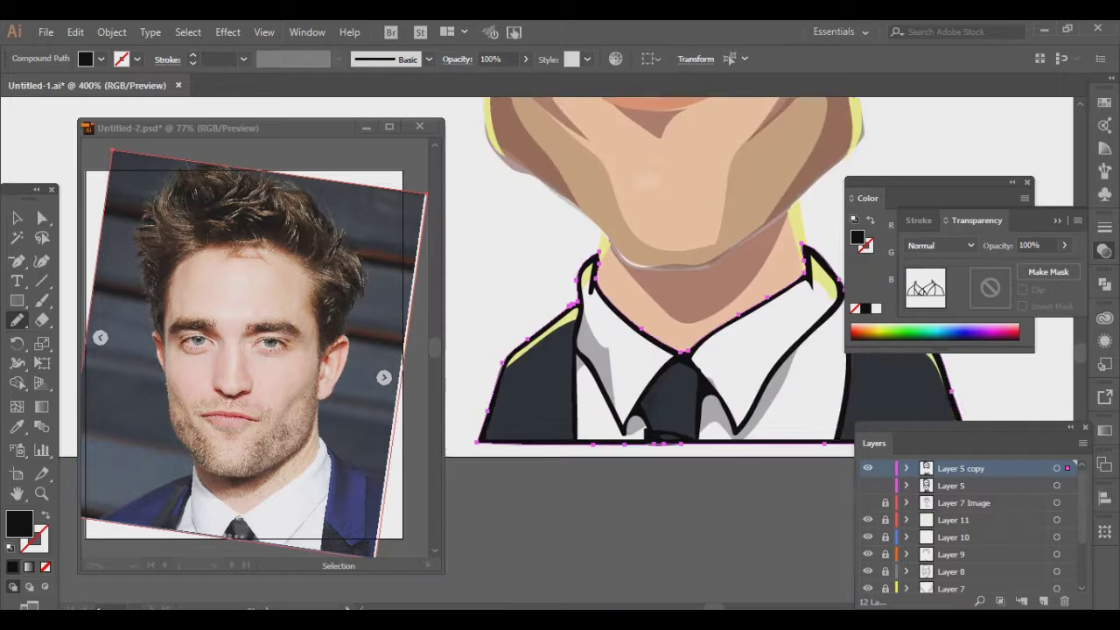
scroll(647, 350, "up", 3)
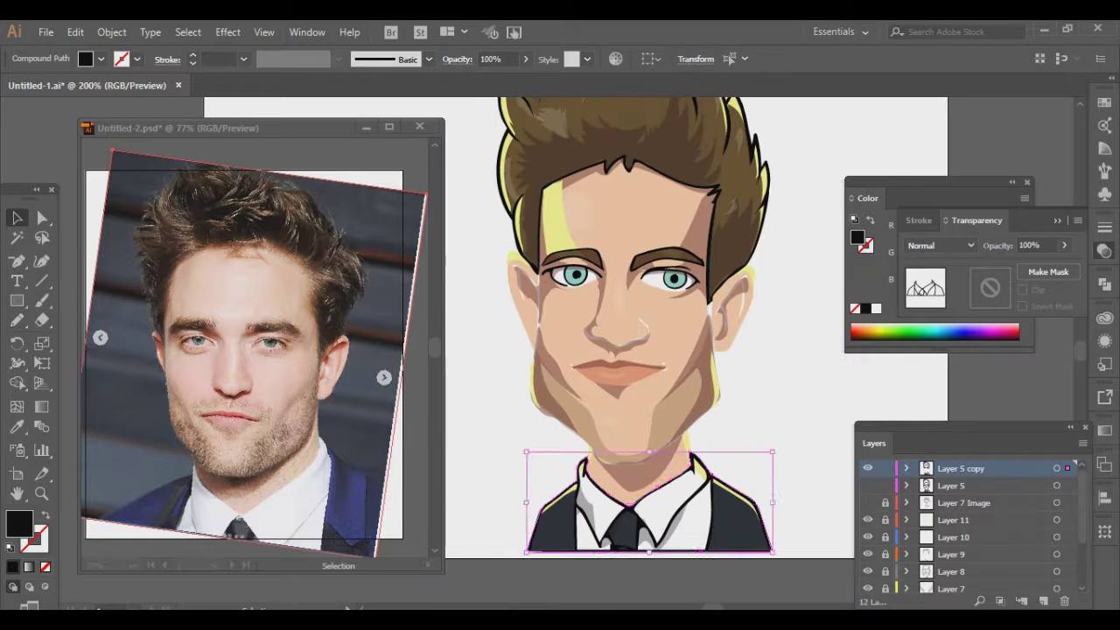
Step: Recolour the hair and eyebrow outlines on Layer 5 copy brown (#5B3C24) and the suit outlines dark slate
key("v")
left_click(625, 150)
double_click(19, 524)
mouse_move(589, 452)
left_mouse_down()
mouse_move(637, 450)
mouse_move(600, 443)
mouse_move(635, 440)
left_mouse_up()
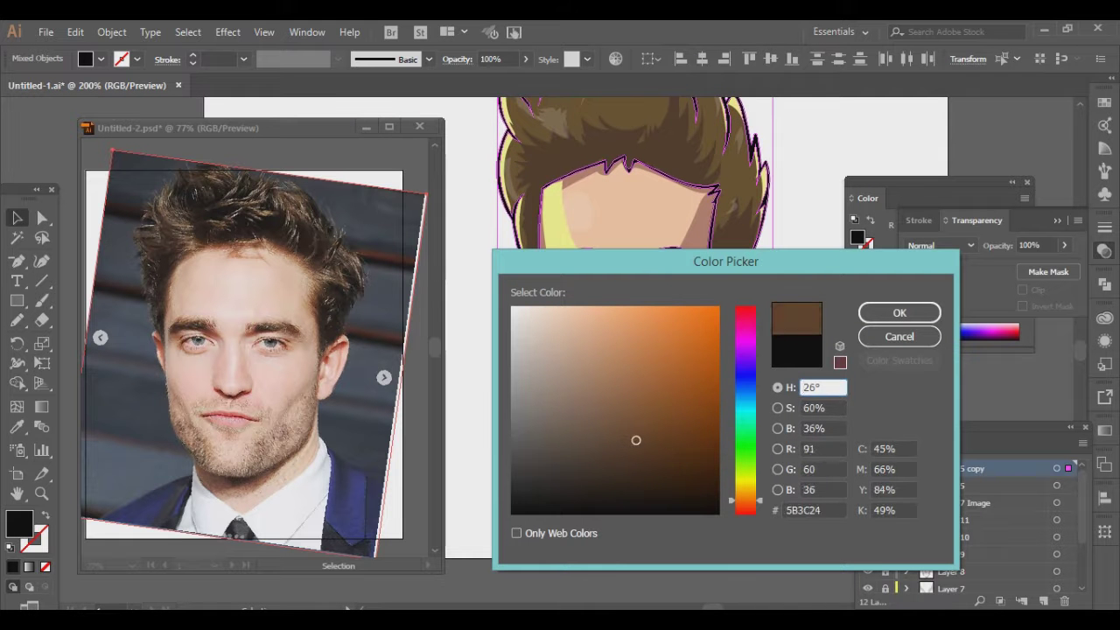
key("Return")
double_click(19, 524)
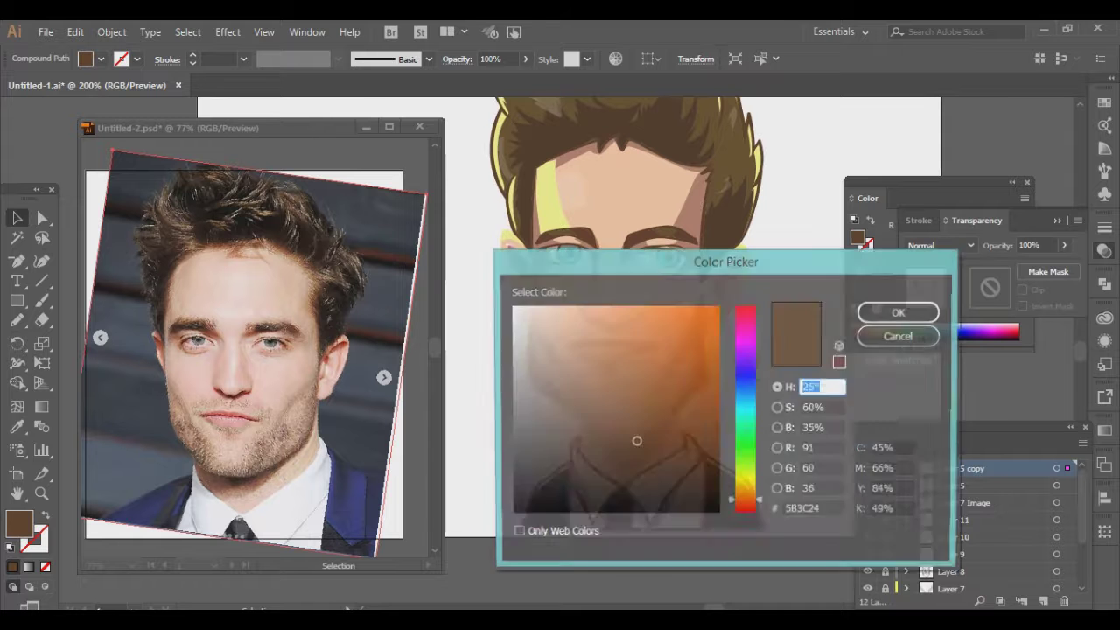
key("Return")
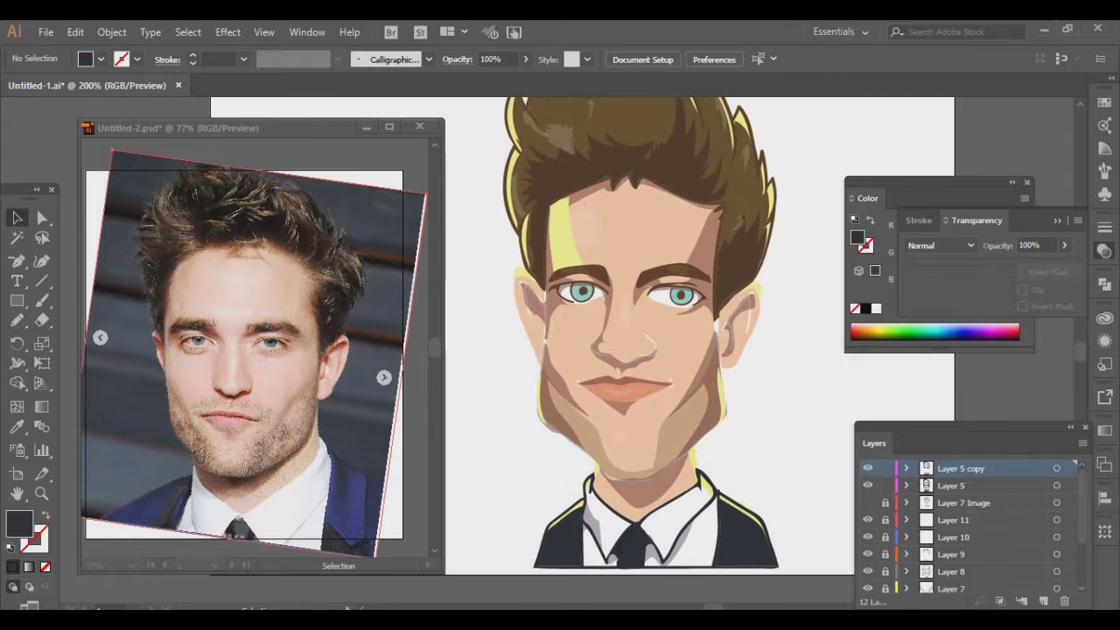
Step: Recolour all the line art on Layer 5 dark brown (#513834)
key("ctrl+a")
double_click(19, 523)
left_click_drag(576, 458, 583, 448)
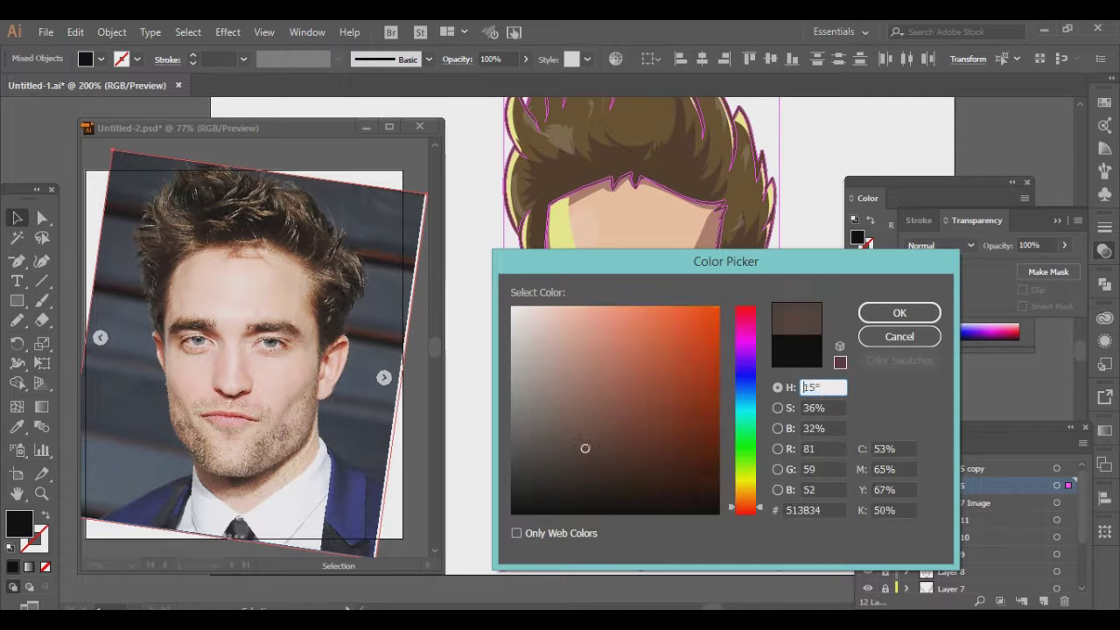
key("Return")
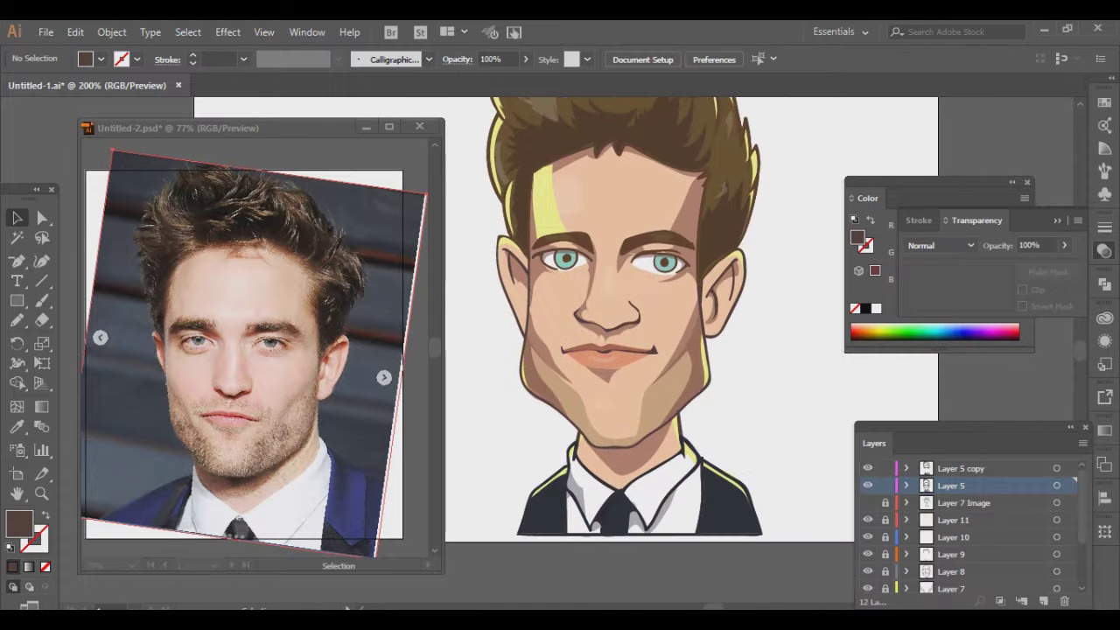
Step: Add a new layer just above Background Image and draw a grey (#898685) rectangle behind the whole caricature
key("ctrl+1")
key("m")
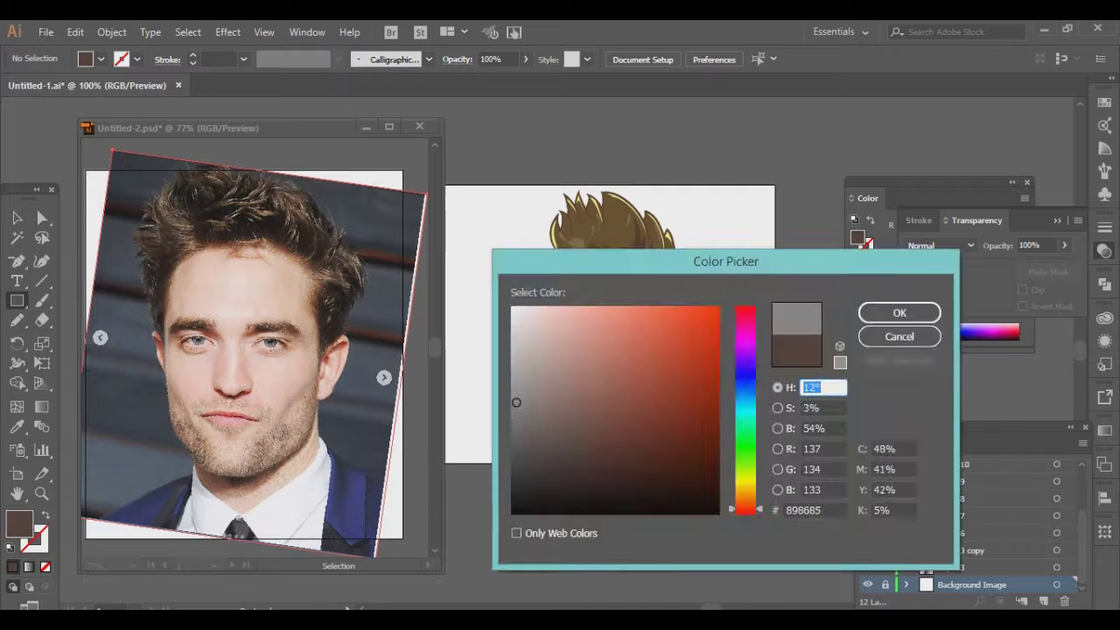
key("Return")
left_click(1043, 600)
left_click_drag(513, 185, 723, 507)
double_click(19, 524)
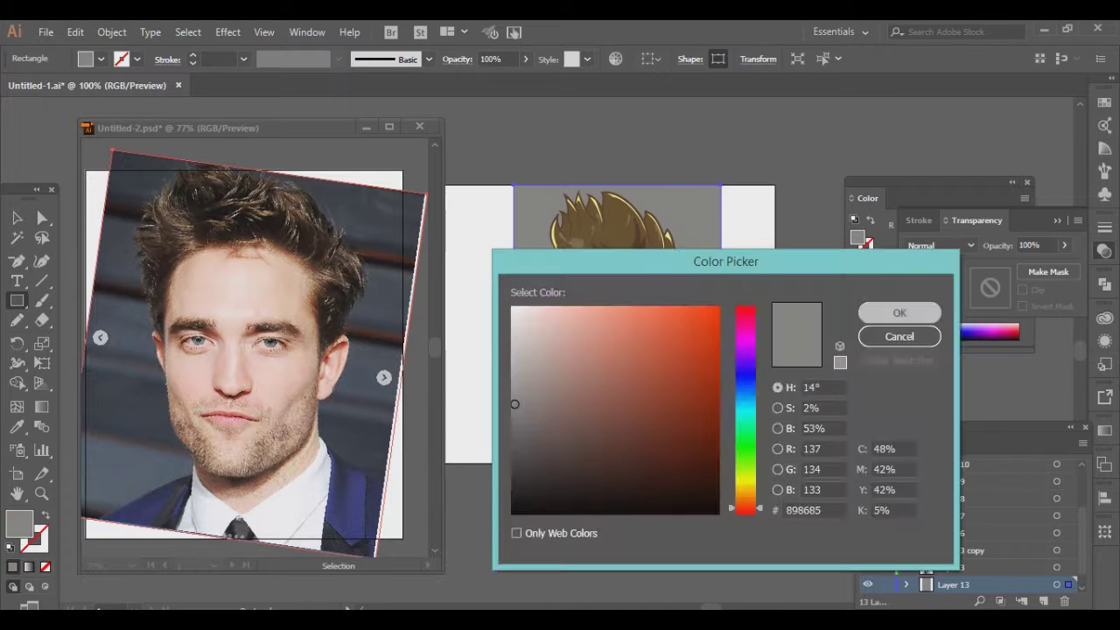
key("Return")
key("ctrl+shift+a")
scroll(971, 525, "up", 3)
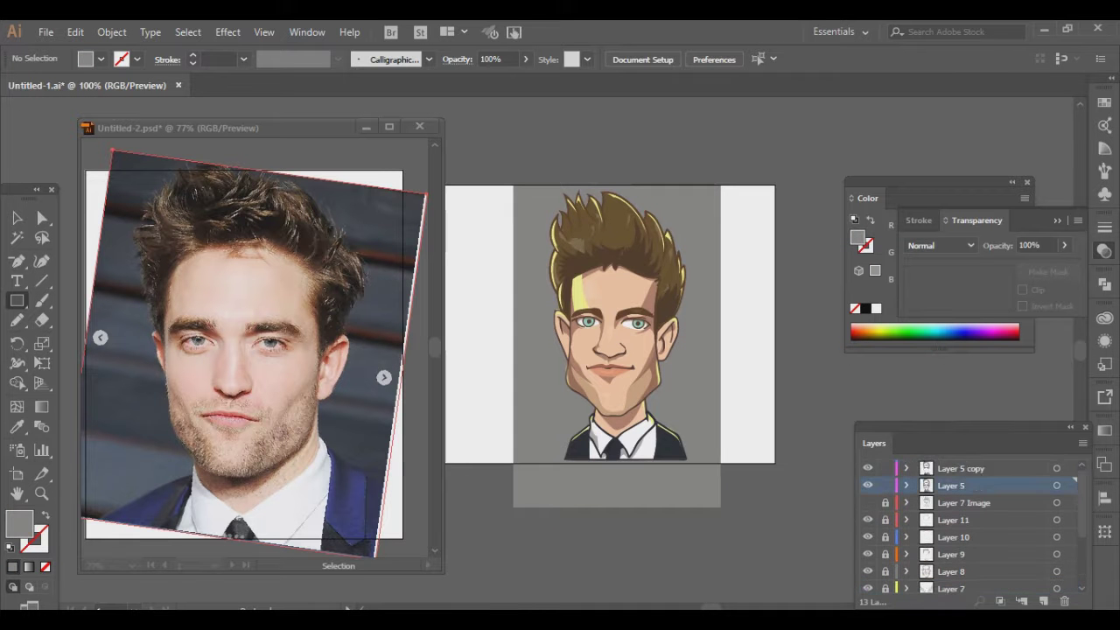
Step: Duplicate Layer 5 beneath the artwork and give the copy a white 8 pt stroke with round joins, aligned outside
left_click_drag(951, 485, 963, 560)
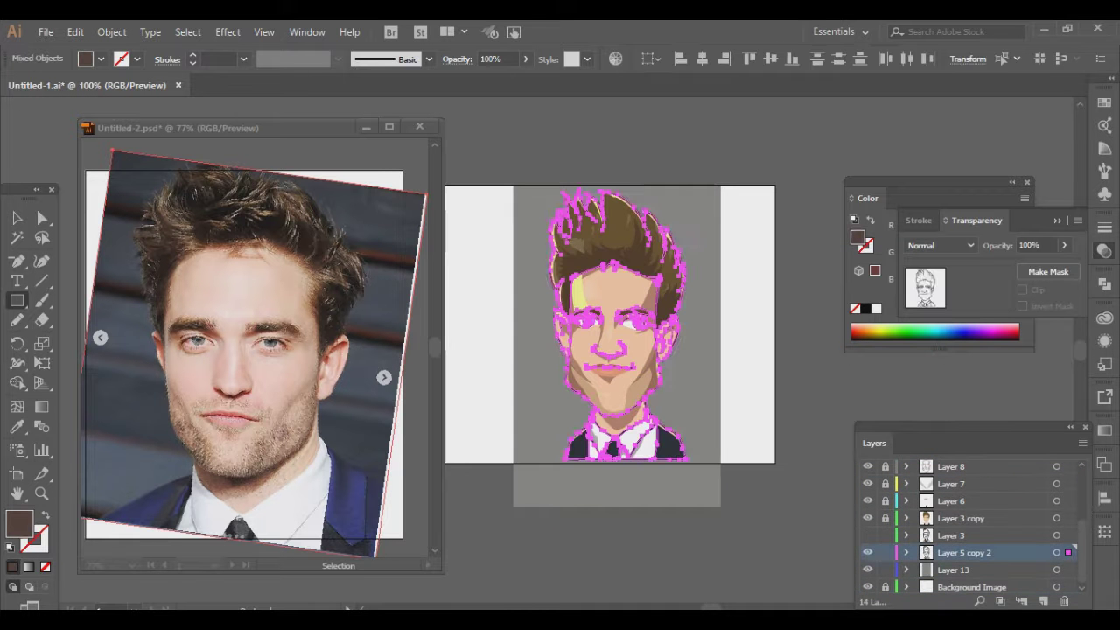
key("d")
key("shift+x")
key("ctrl+F10")
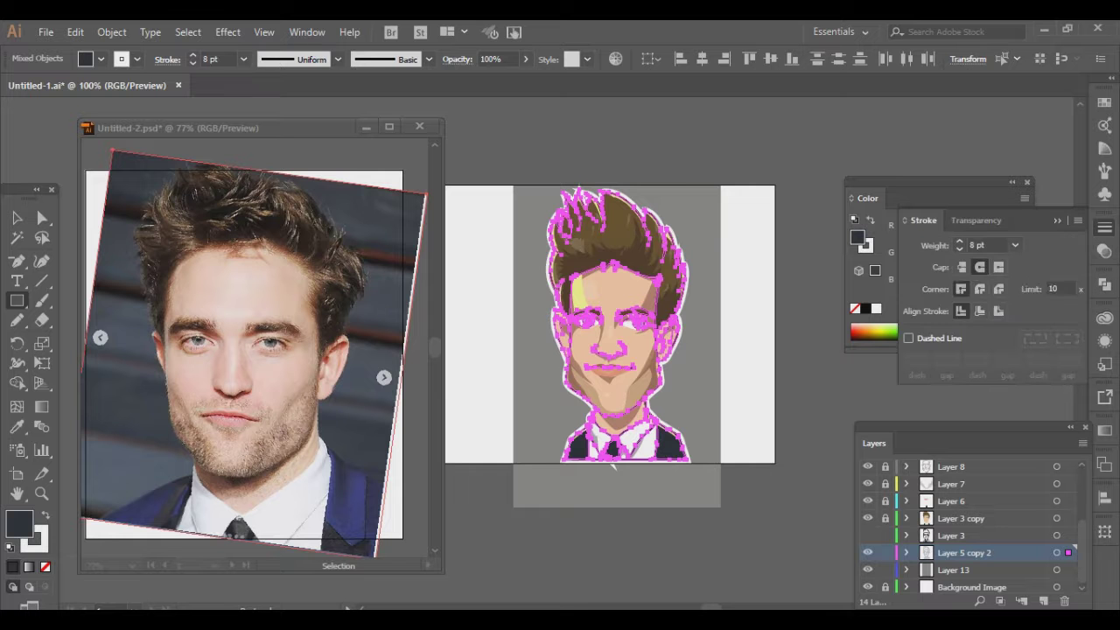
left_click(979, 289)
left_click(998, 311)
key("ctrl+shift+a")
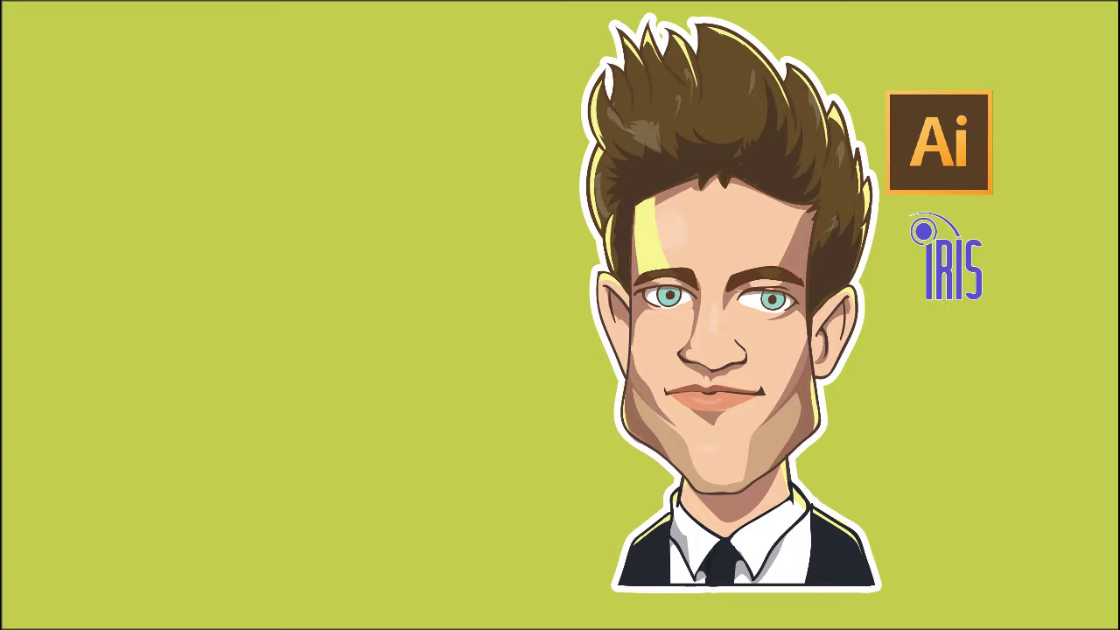